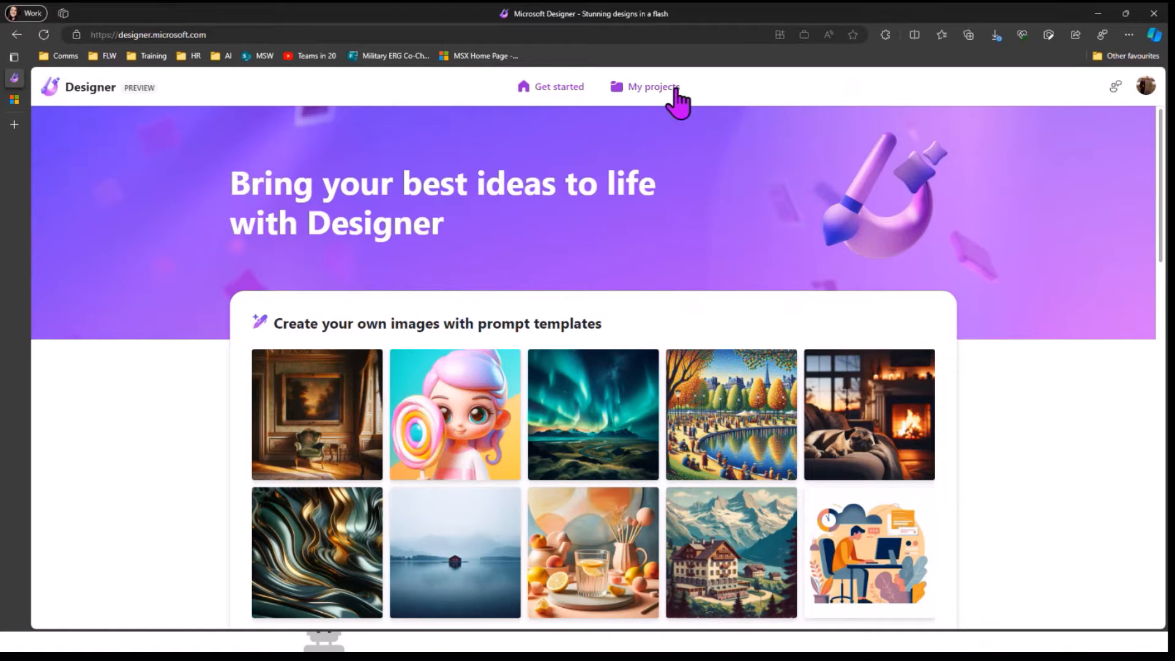
click(656, 89)
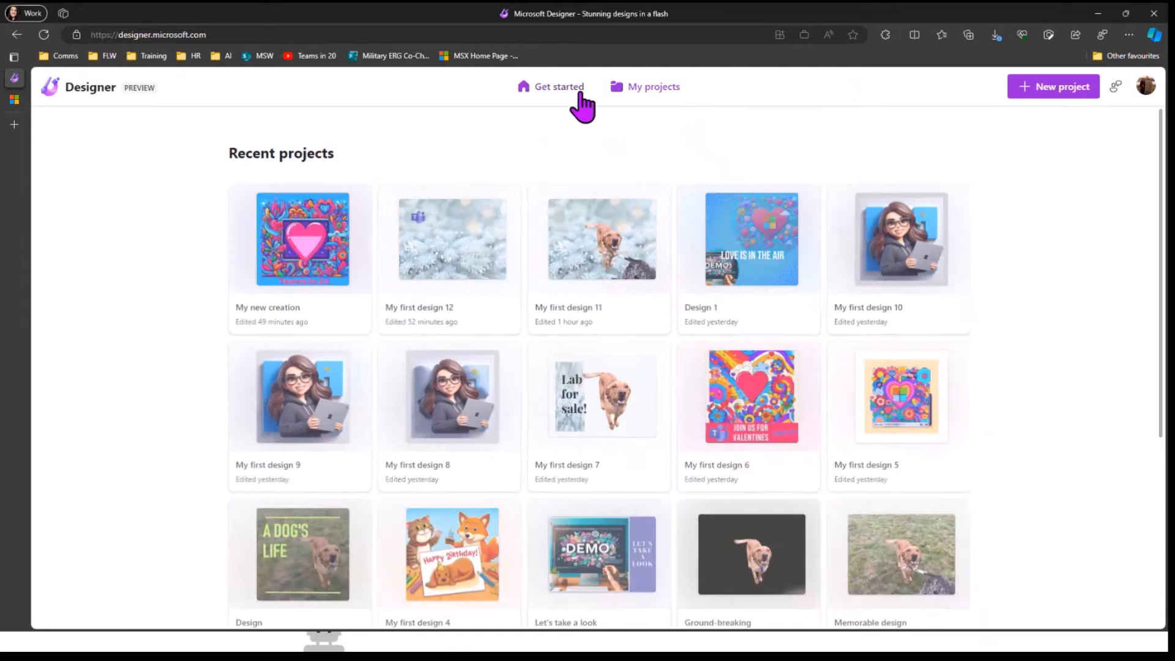
click(580, 94)
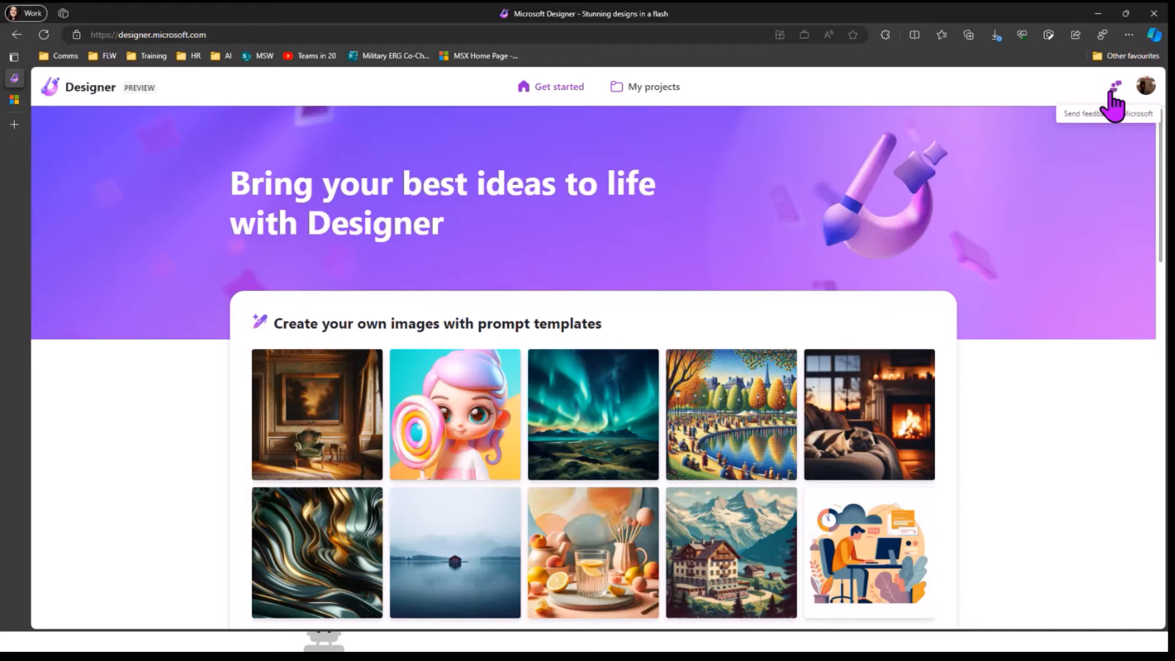
scroll(388, 204, down, 1)
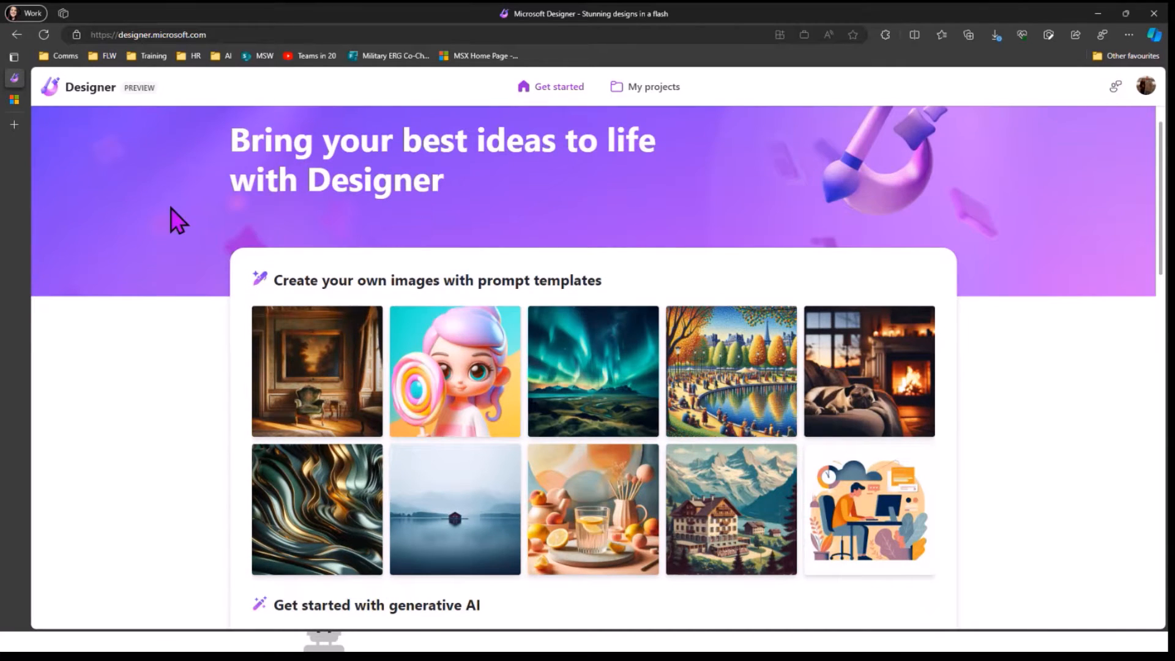
scroll(171, 209, down, 2)
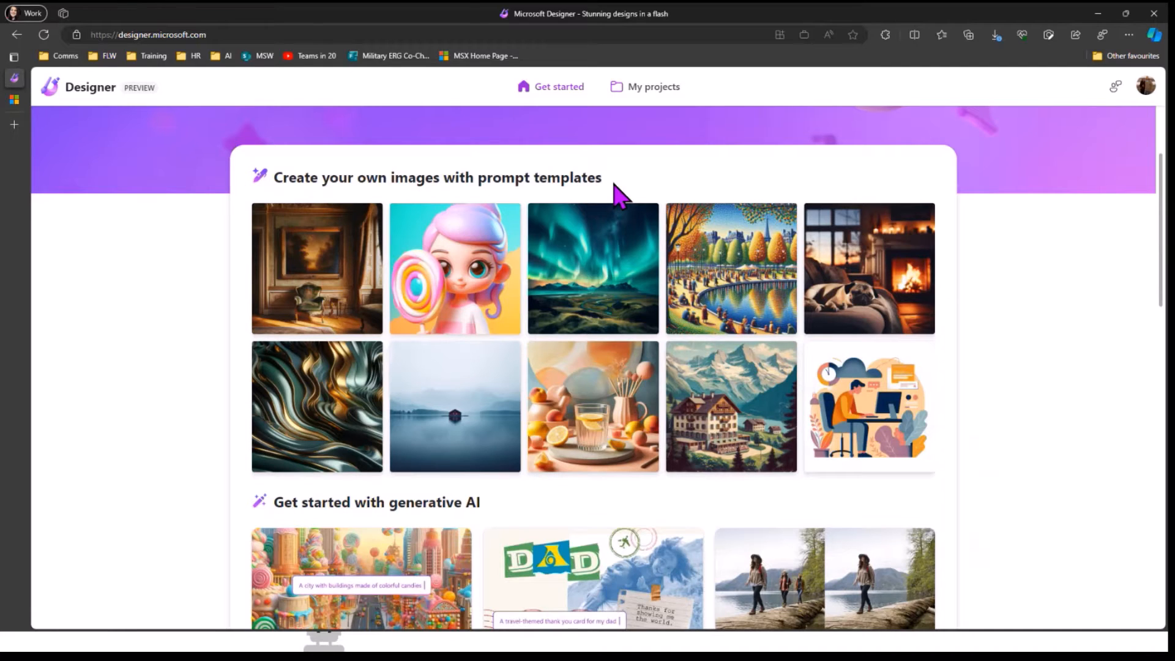
mouse_move(310, 302)
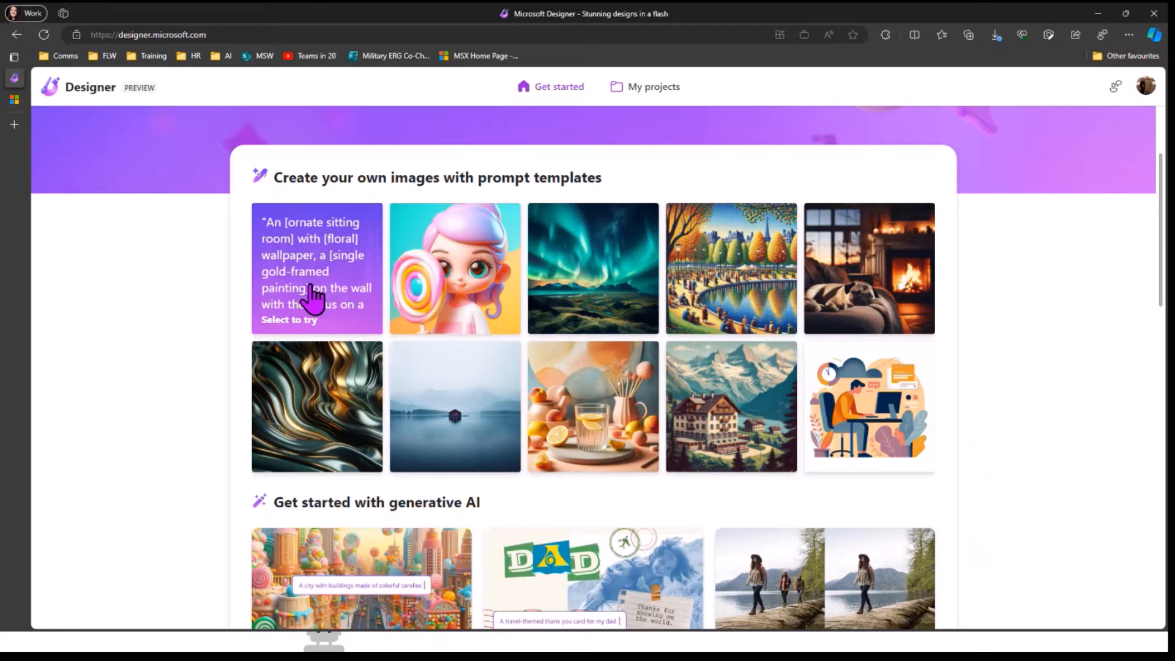
mouse_move(459, 296)
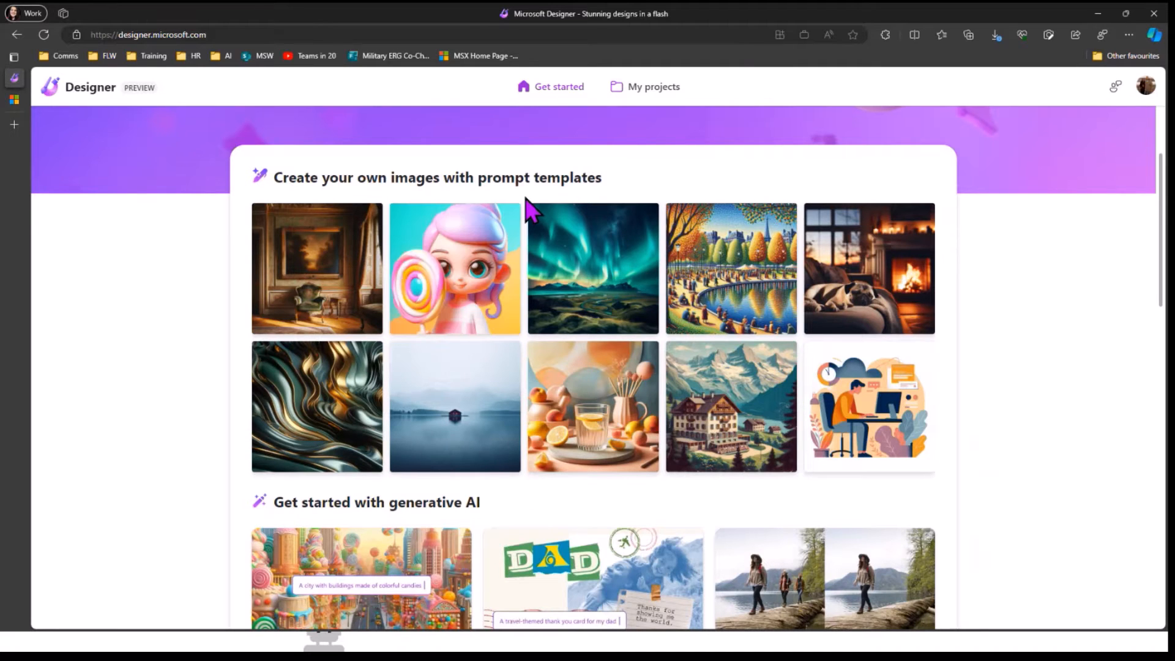
mouse_move(480, 279)
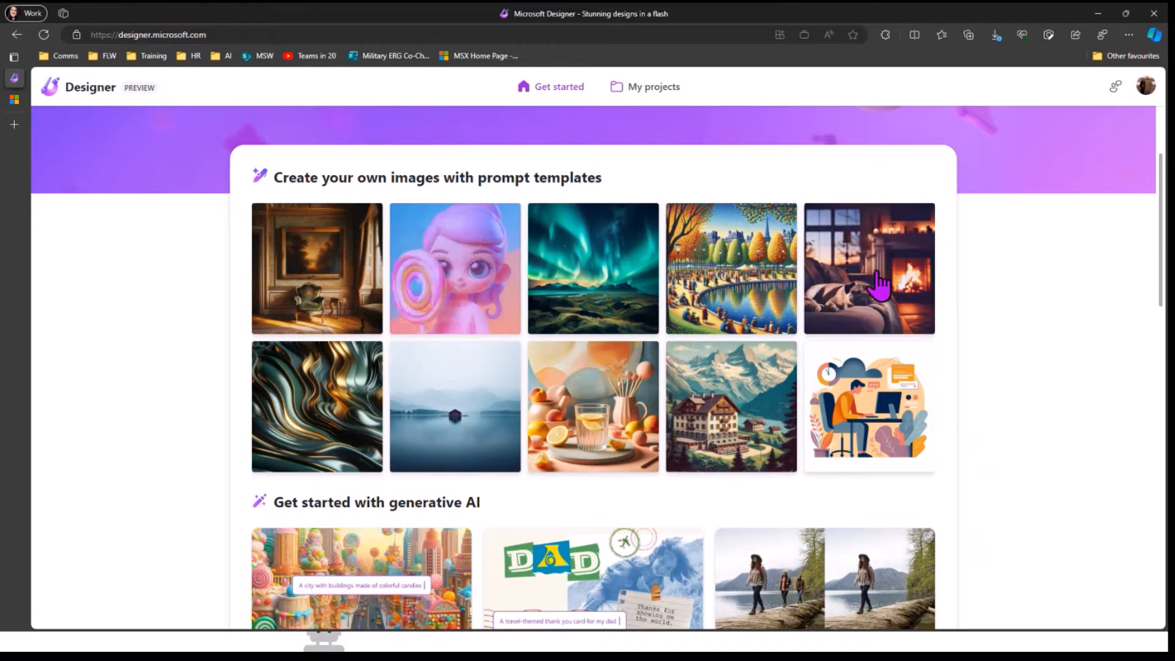
mouse_move(881, 325)
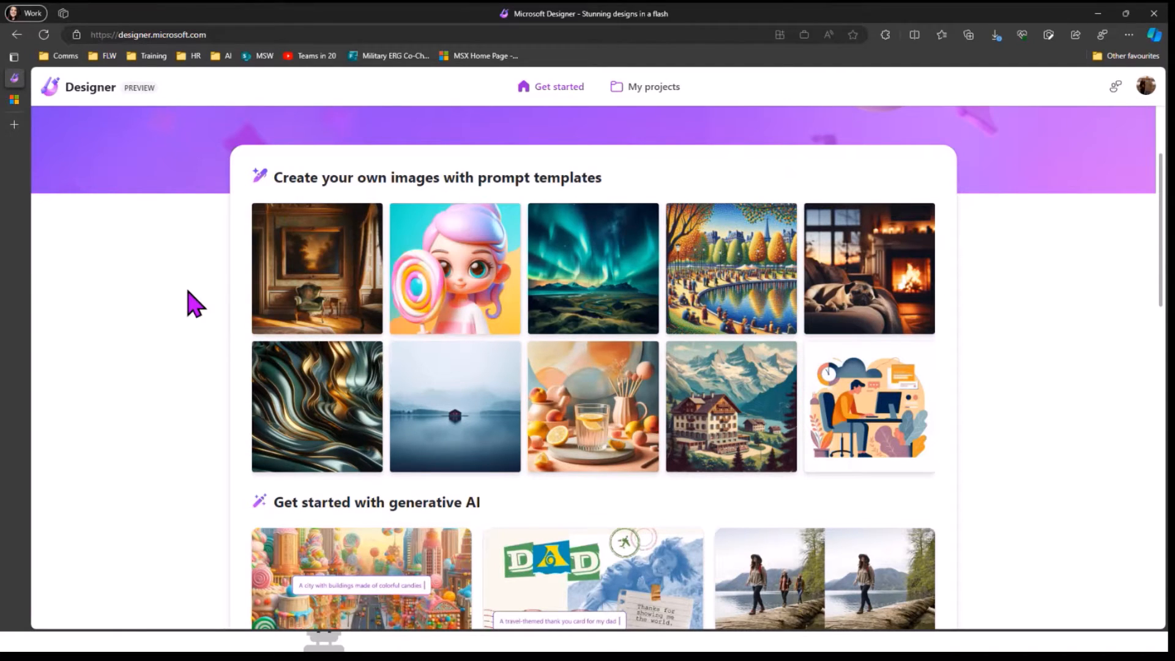
scroll(195, 305, down, 1)
scroll(174, 245, down, 5)
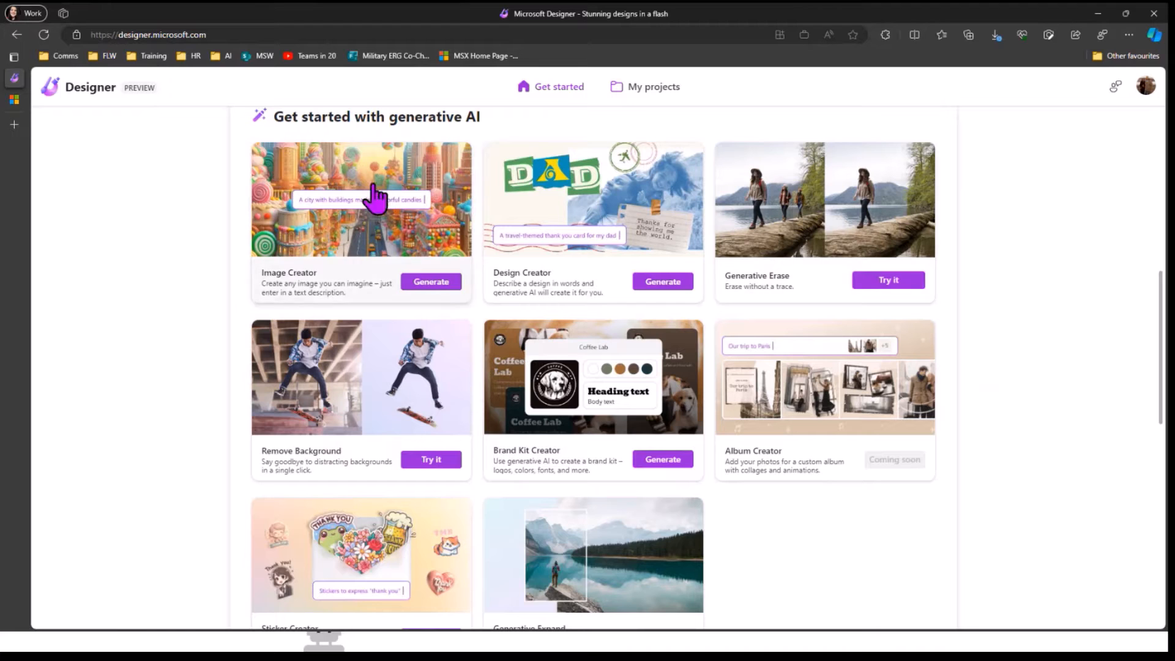
scroll(585, 446, down, 3)
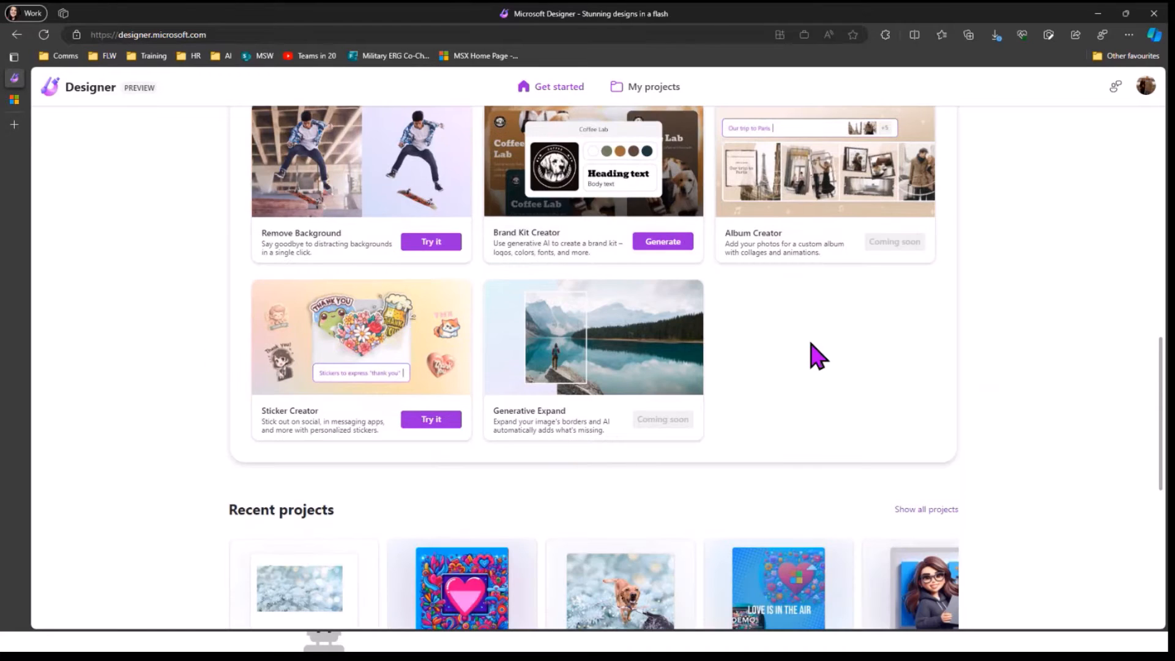
scroll(795, 349, down, 3)
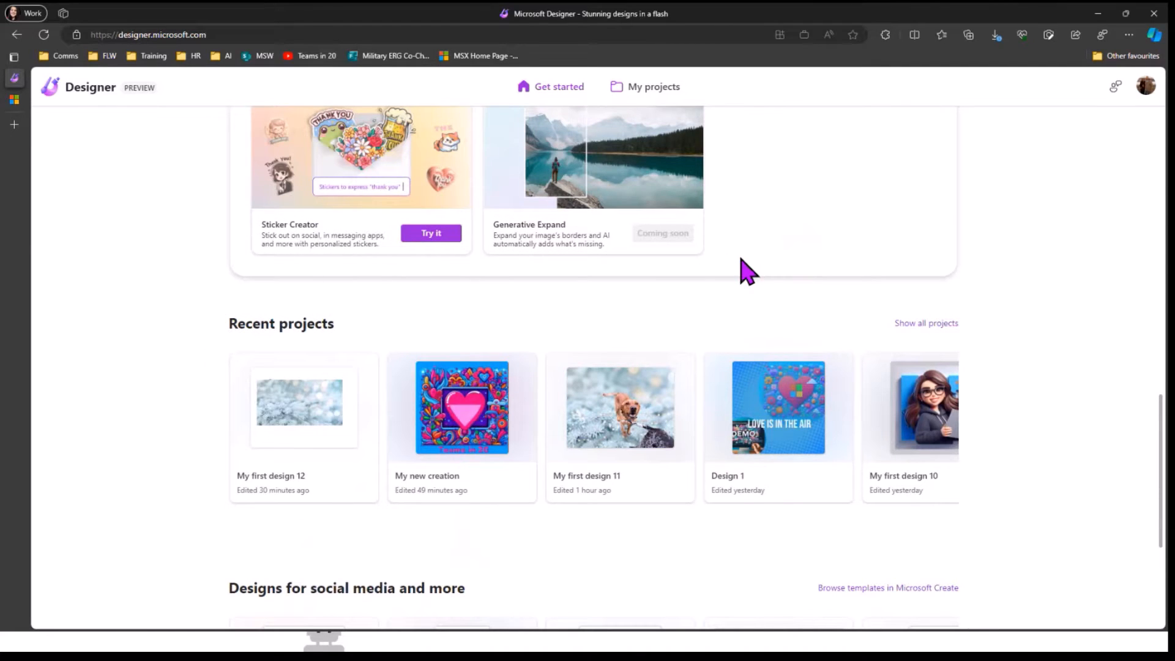
scroll(740, 270, down, 3)
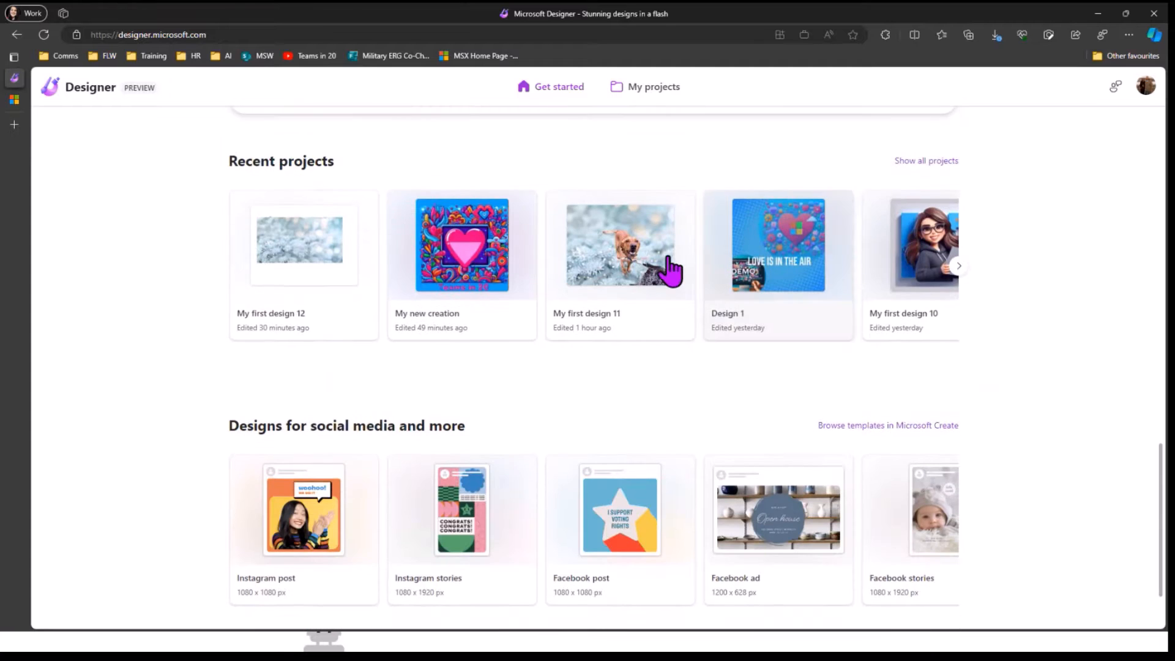
scroll(891, 264, down, 2)
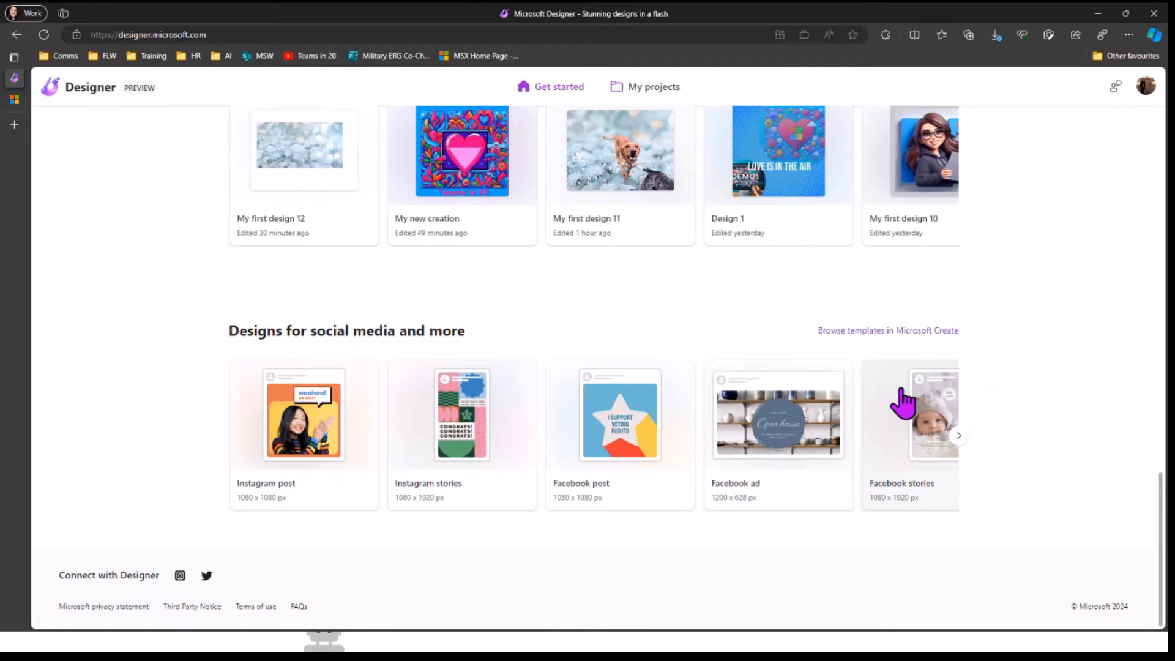
scroll(902, 398, up, 12)
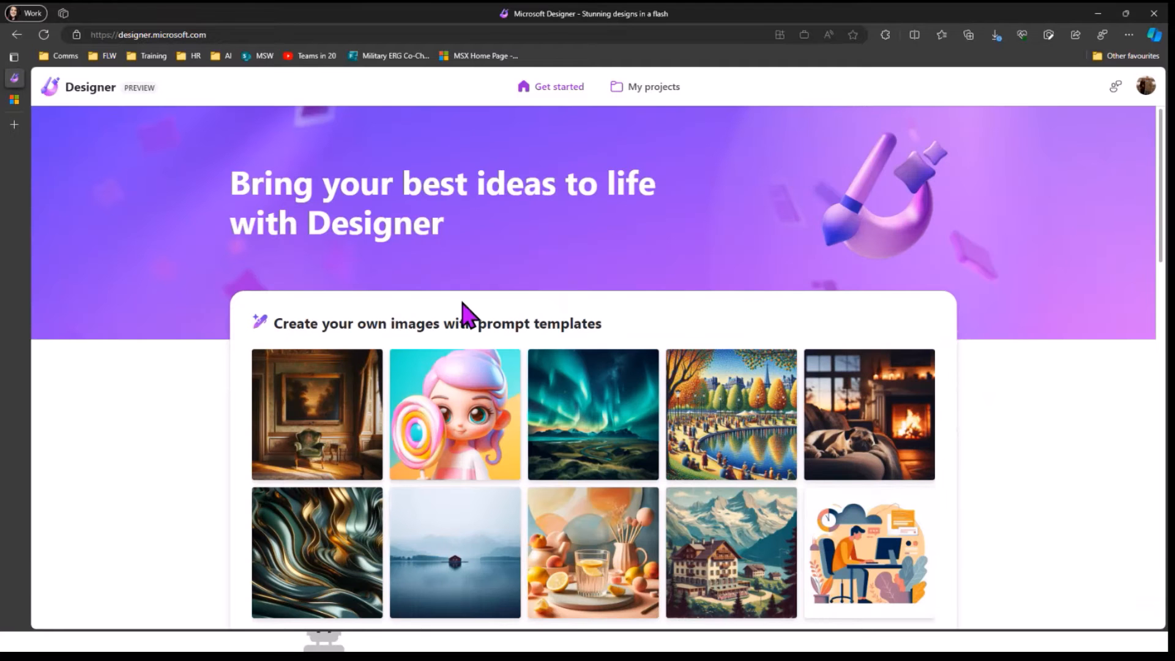
scroll(468, 315, down, 4)
scroll(468, 315, down, 3)
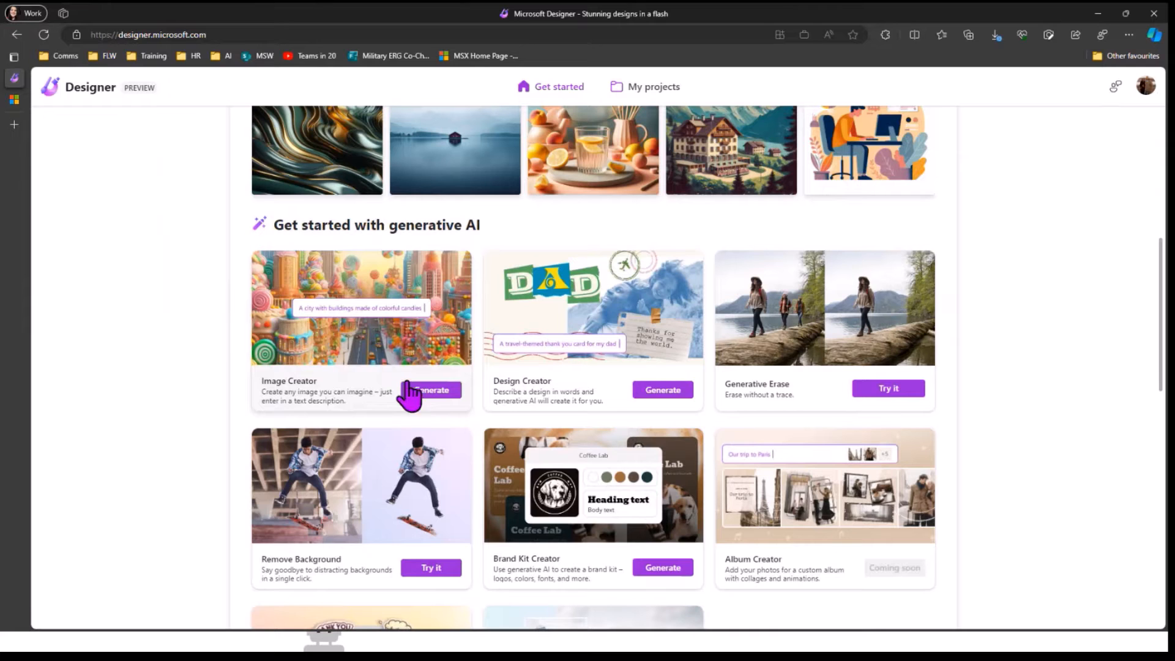
Step: Launch Image Creator, browse the Explore prompts gallery, and put the cursor in the empty description box
click(439, 392)
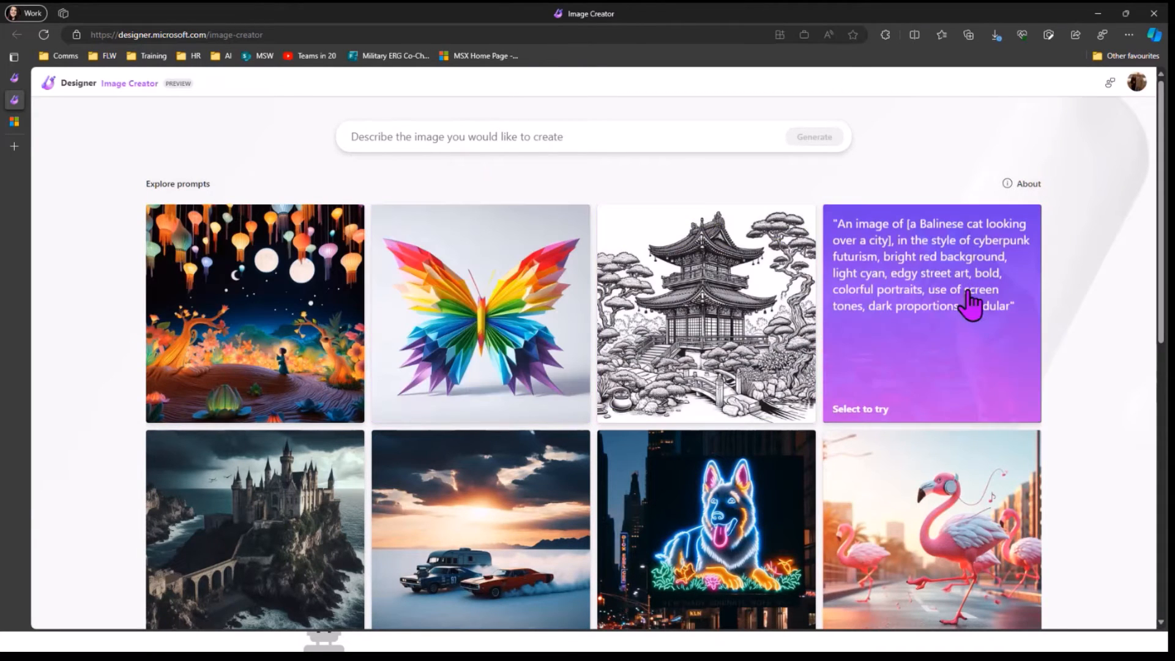
scroll(779, 341, down, 3)
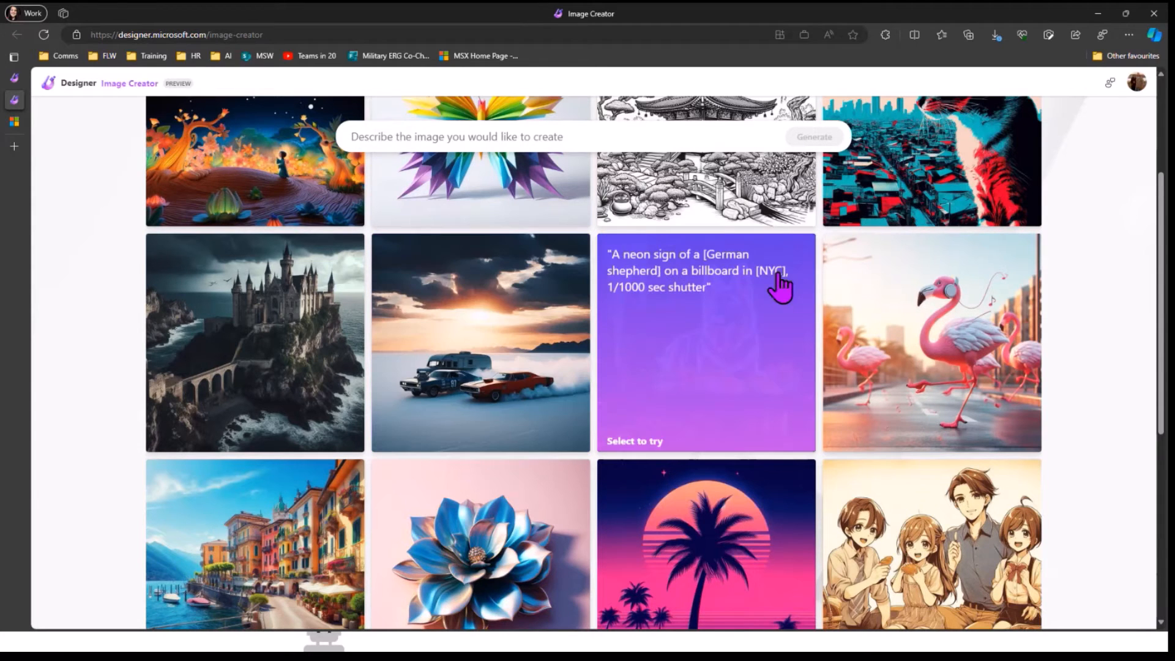
scroll(781, 287, down, 5)
scroll(780, 286, up, 10)
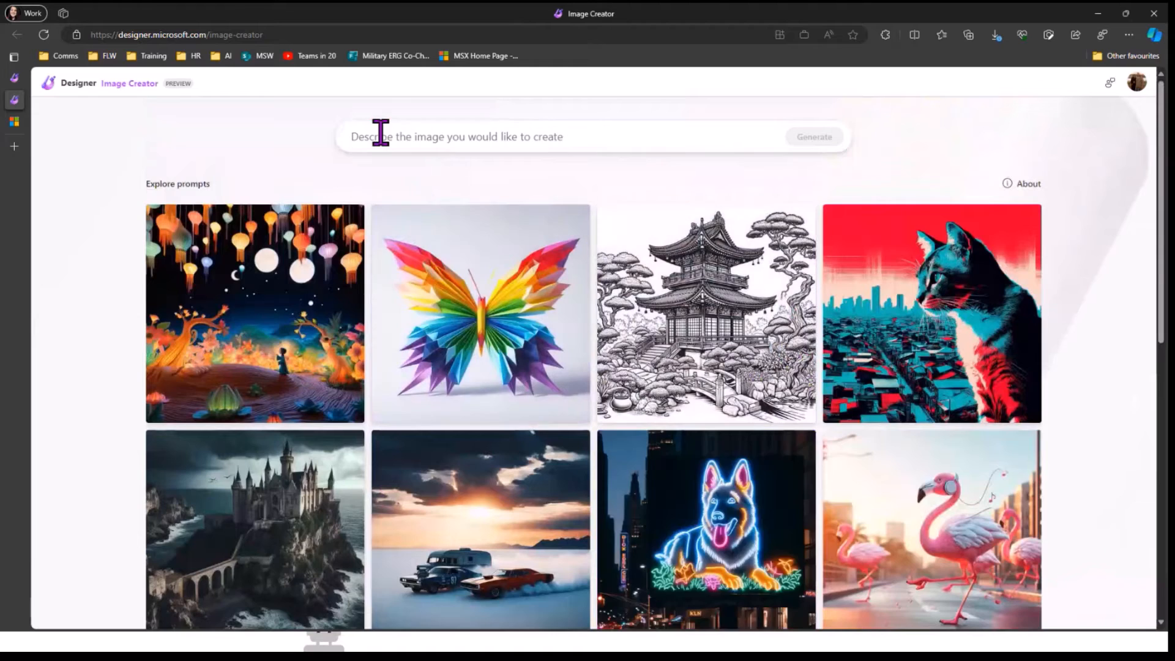
click(380, 131)
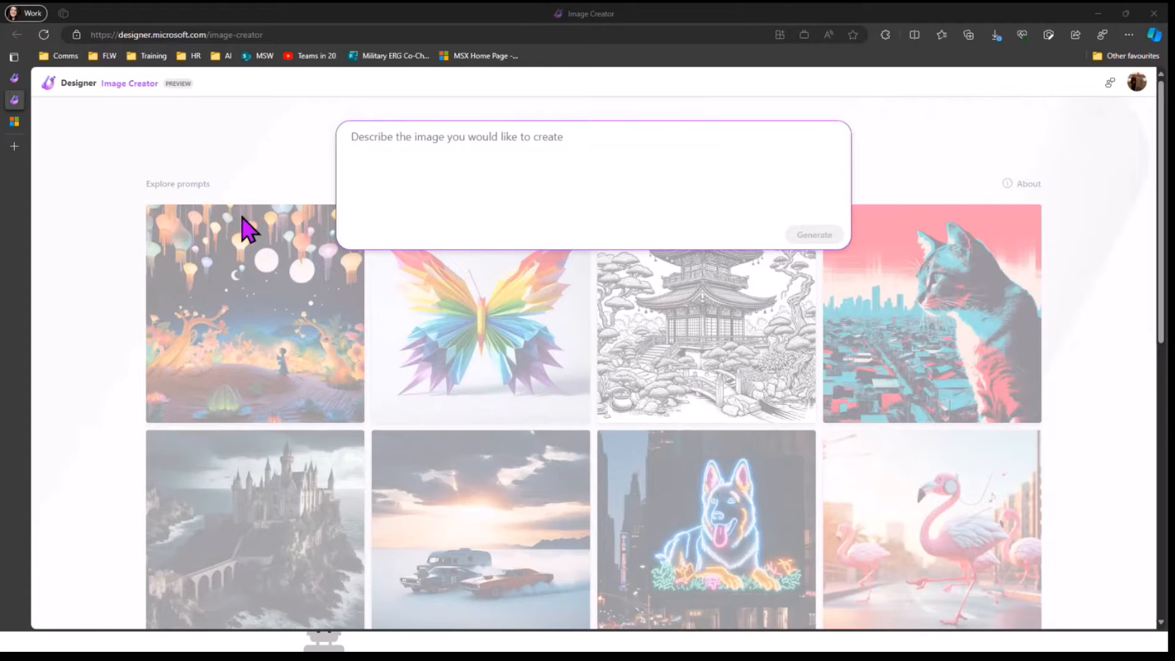
Step: Paste the Valentine's day prompt and generate the hearts, flowers and Microsoft-logo laptop image
click(401, 158)
text(Create me an image showing colourful designs with the theme of valentines day, including lots of hearts and flowers with the Microsoft logo in the centre please)
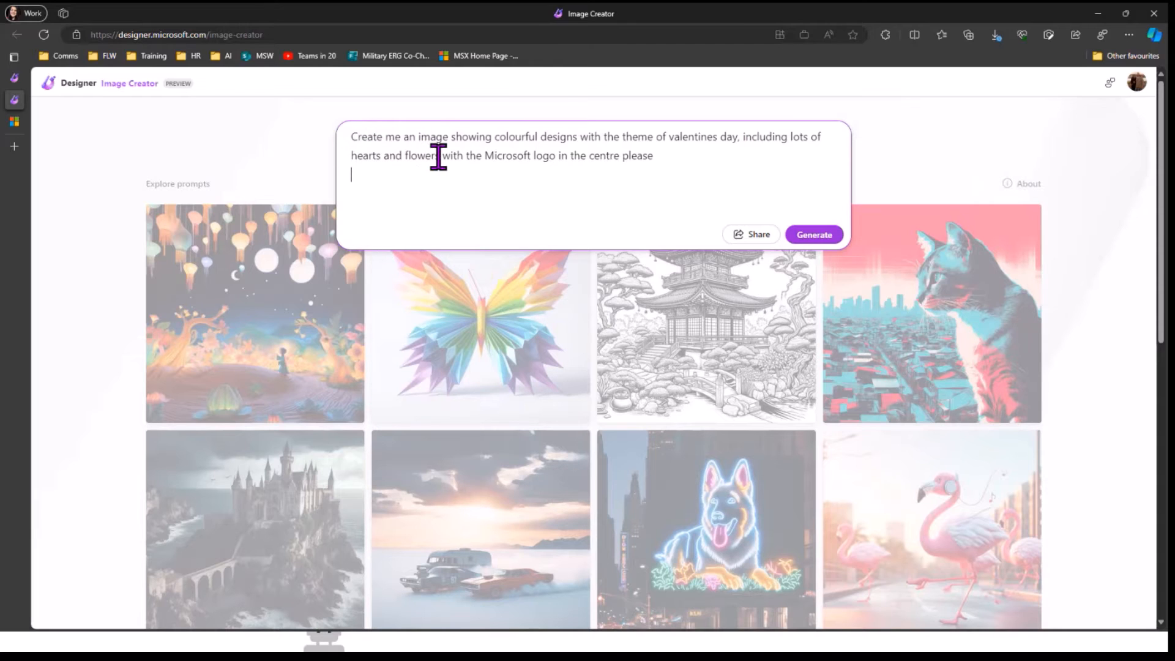
click(672, 153)
click(831, 236)
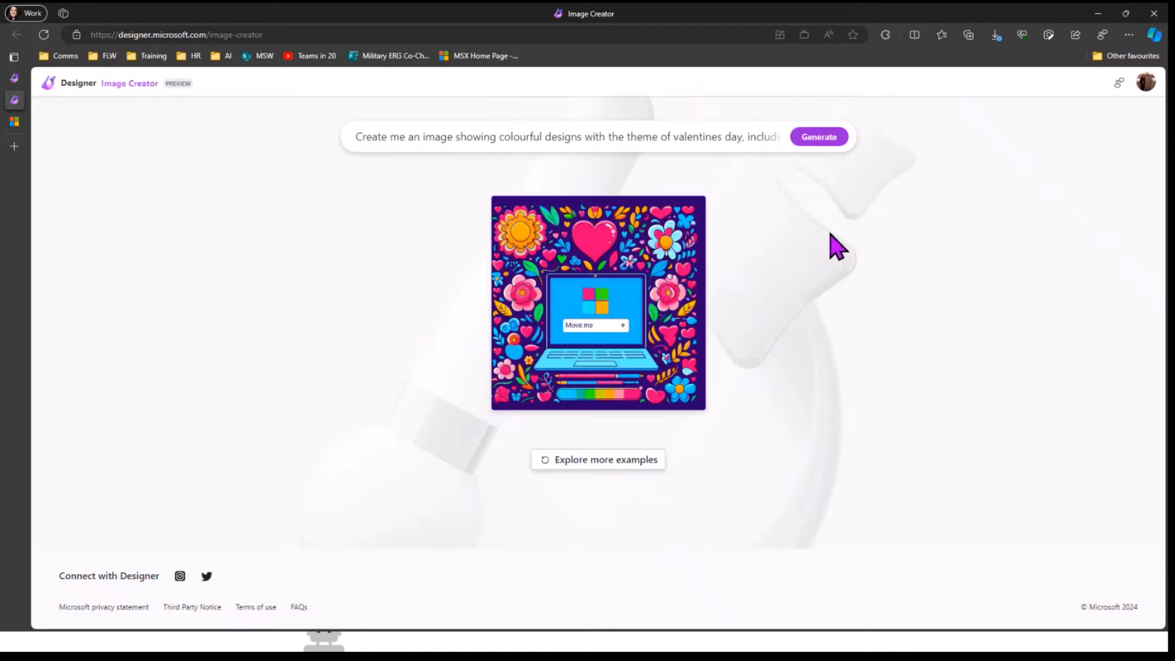
Step: Regenerate the Valentine image and take the pink-heart Microsoft logo version into the editor
click(821, 137)
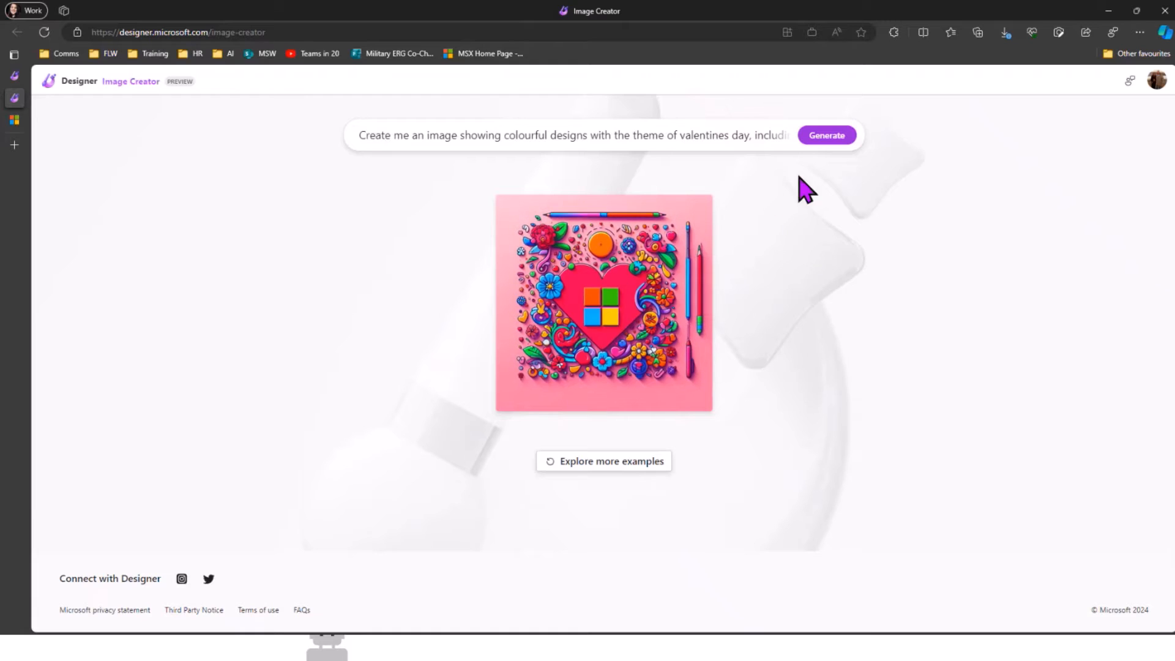
click(597, 297)
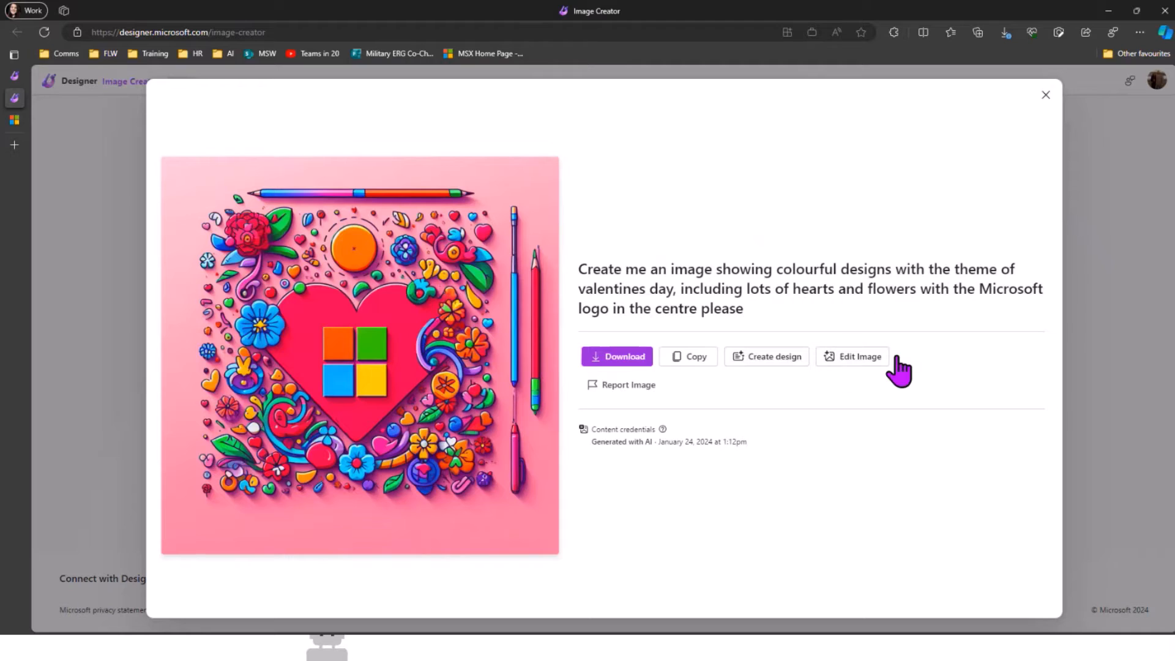
click(861, 361)
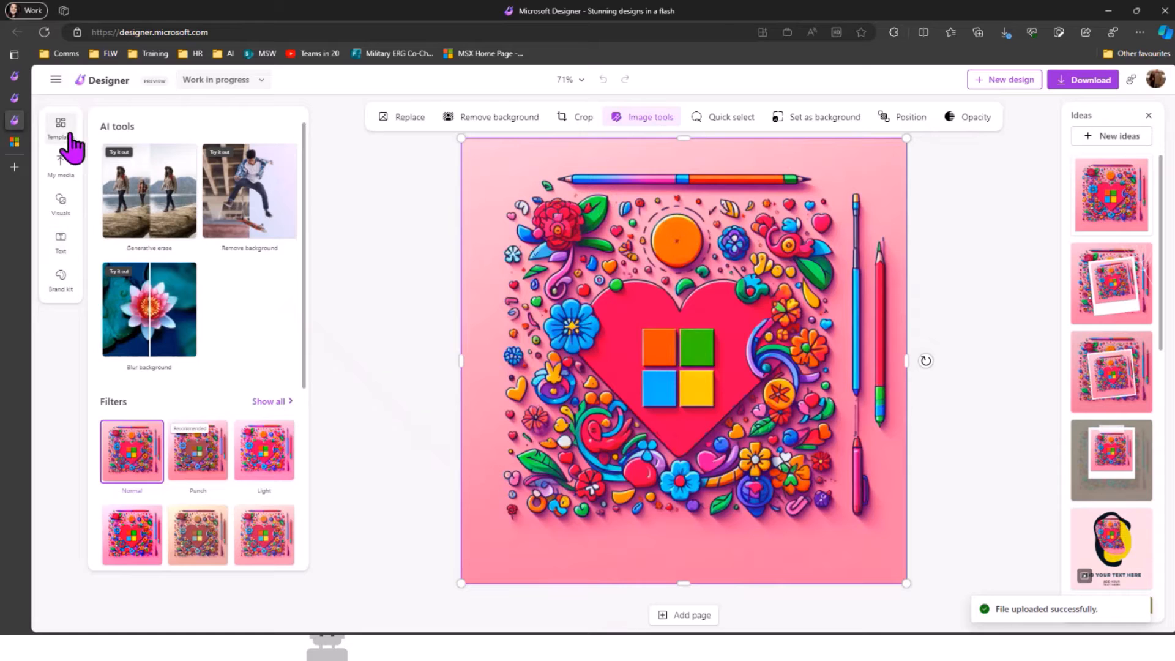
Step: Scroll through the design templates in the side panel
click(71, 137)
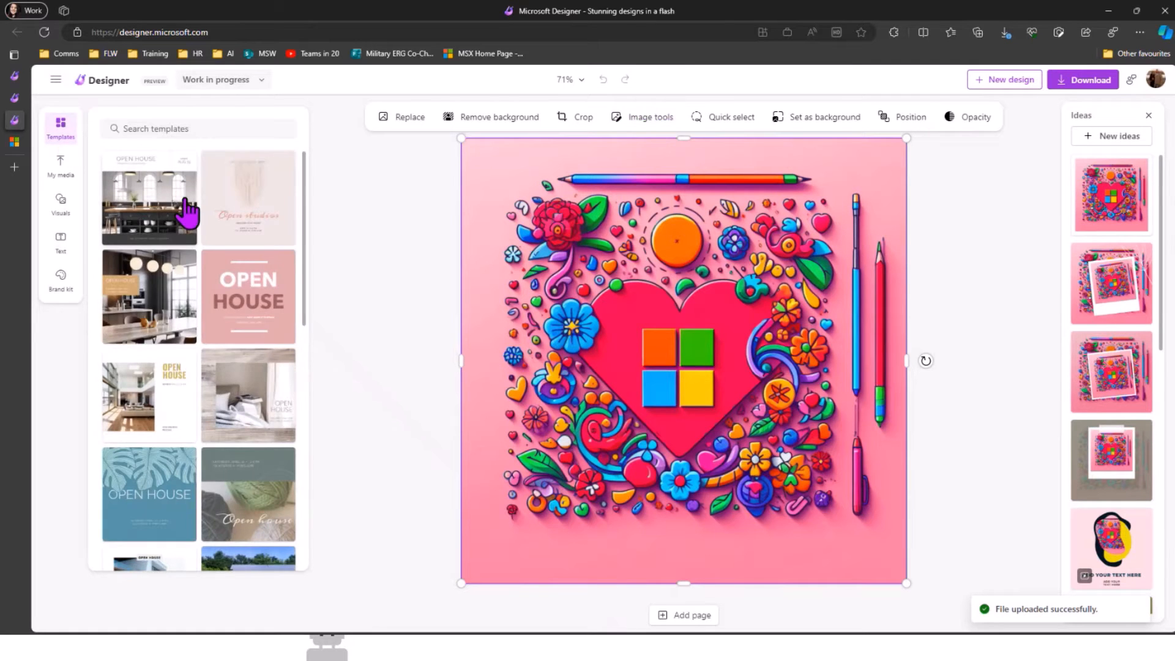
scroll(199, 211, down, 15)
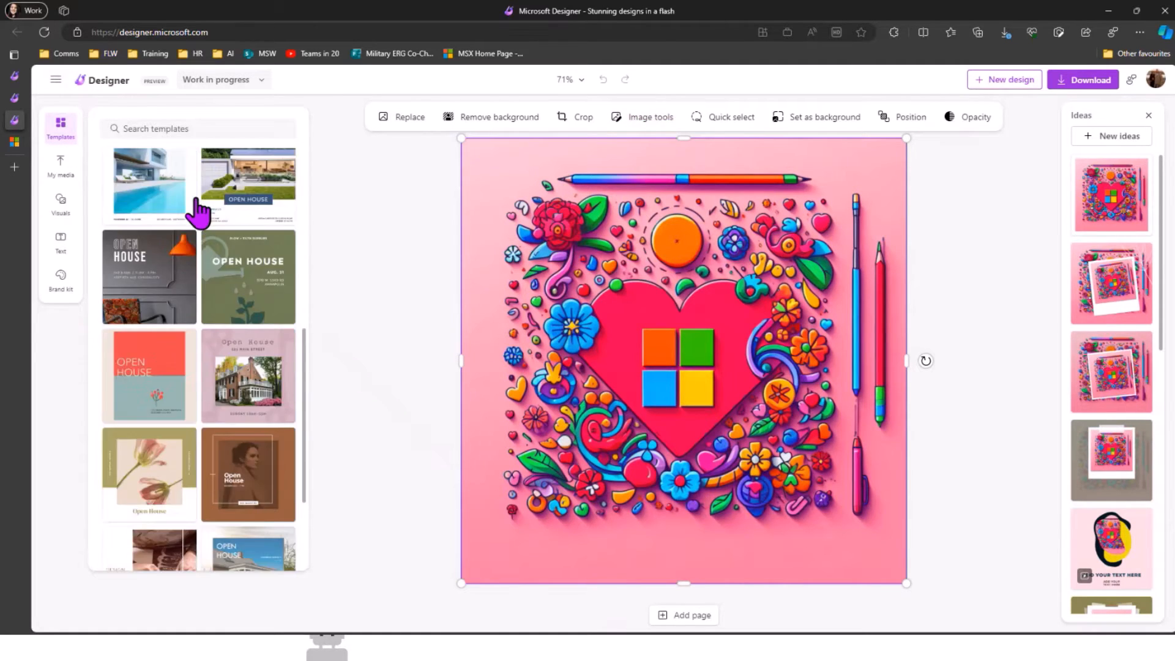
scroll(199, 211, down, 5)
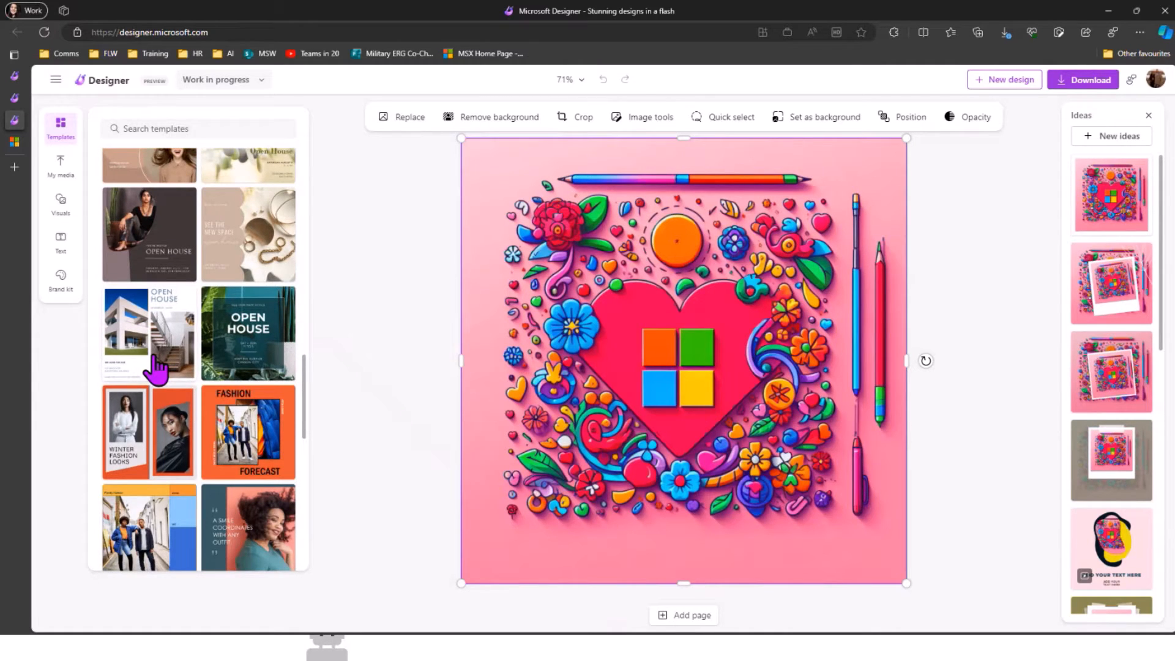
scroll(270, 391, down, 3)
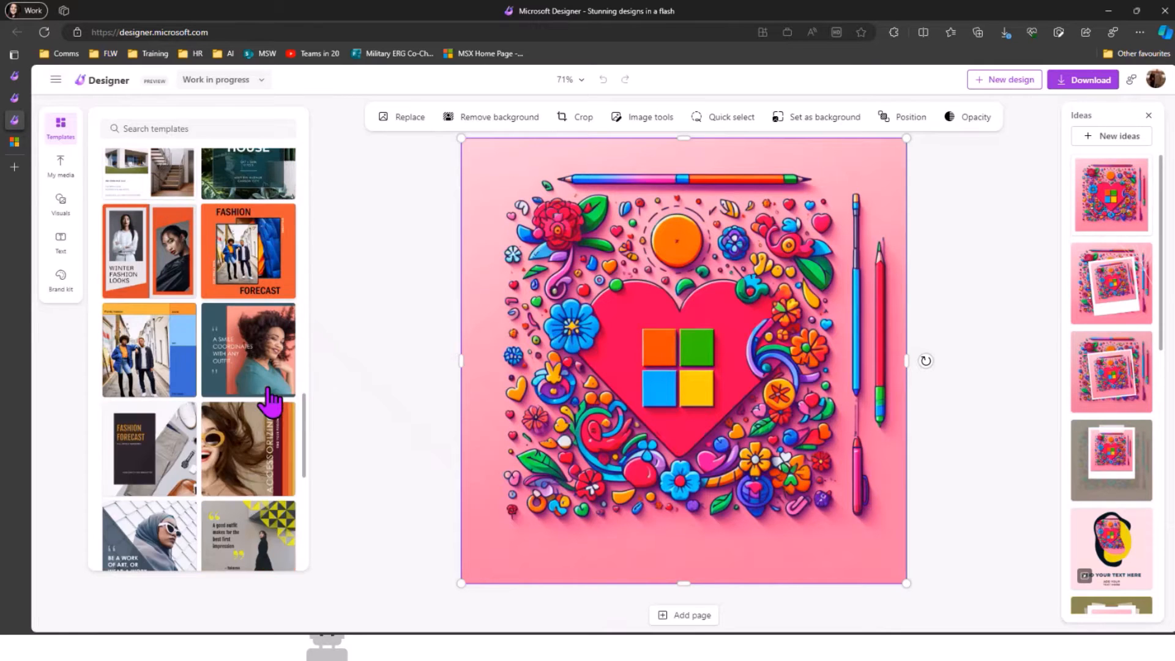
scroll(233, 462, down, 5)
scroll(184, 435, up, 5)
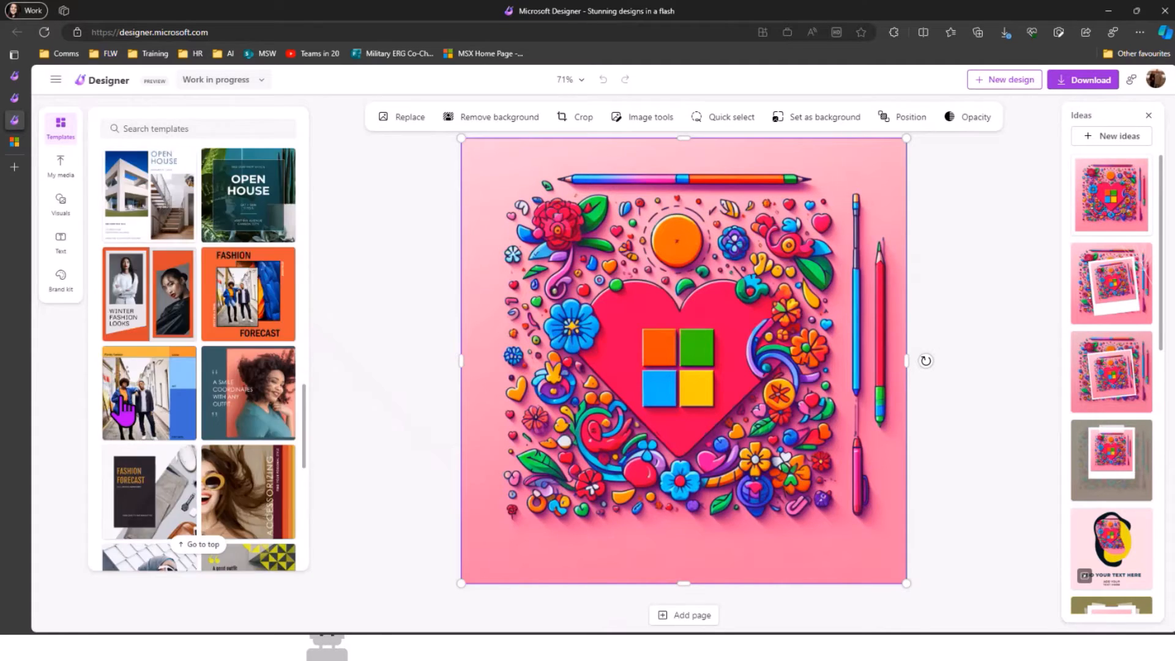
scroll(122, 410, up, 2)
Step: Show My media and look through its upload sources, OneDrive folders and used images
click(59, 174)
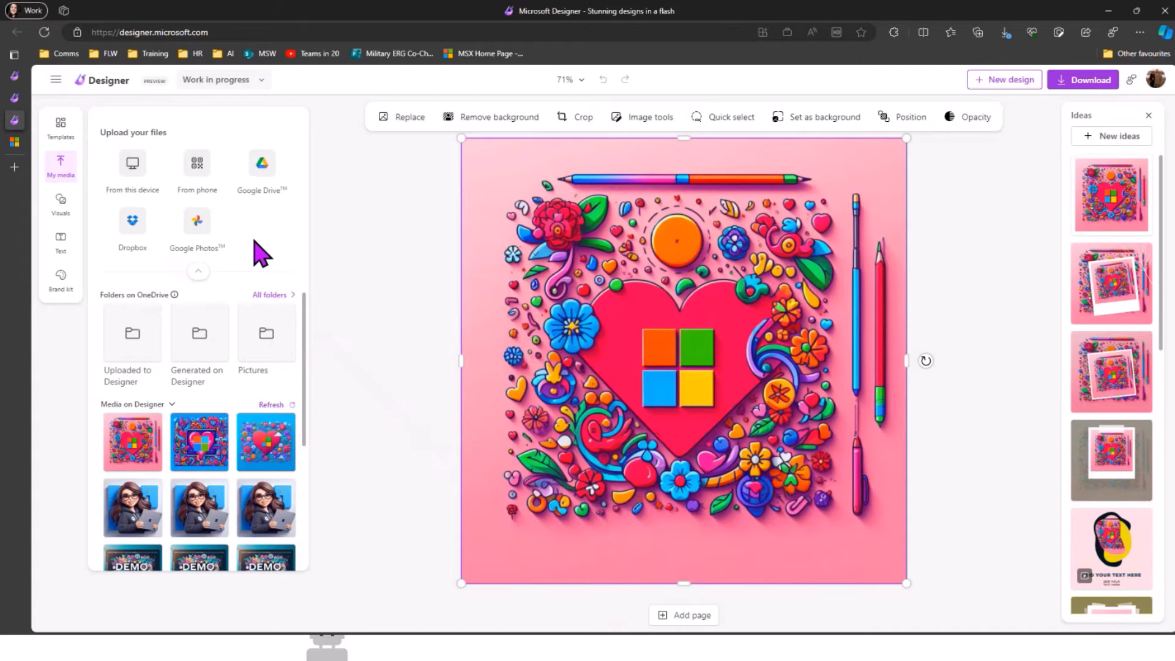
scroll(196, 429, down, 5)
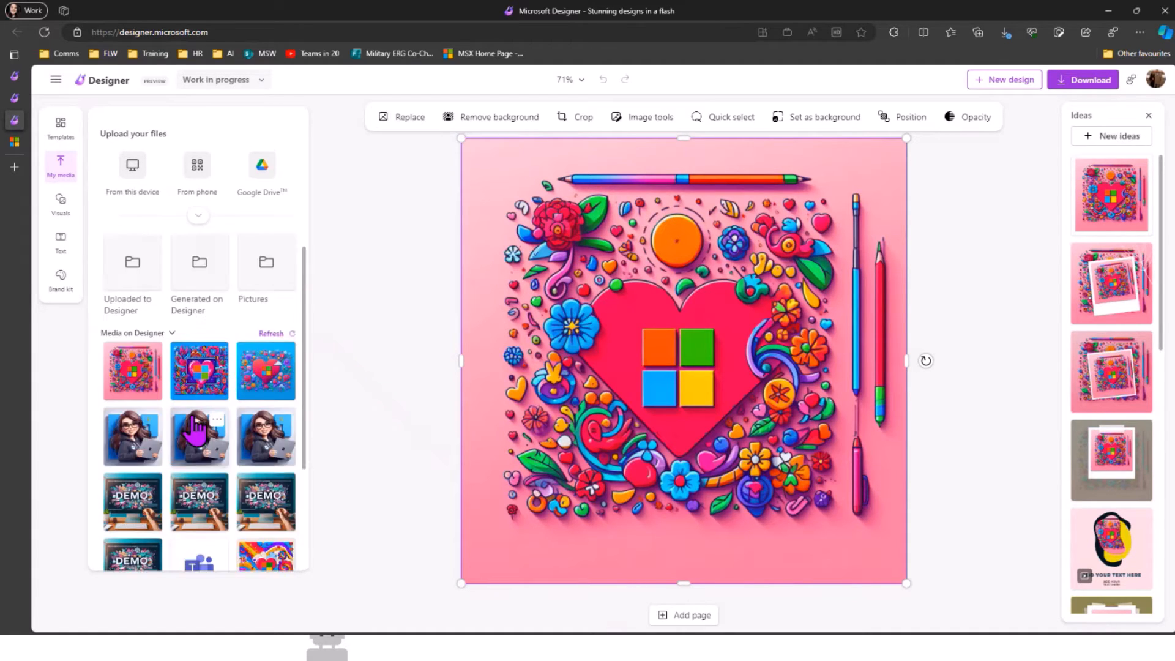
scroll(195, 430, down, 3)
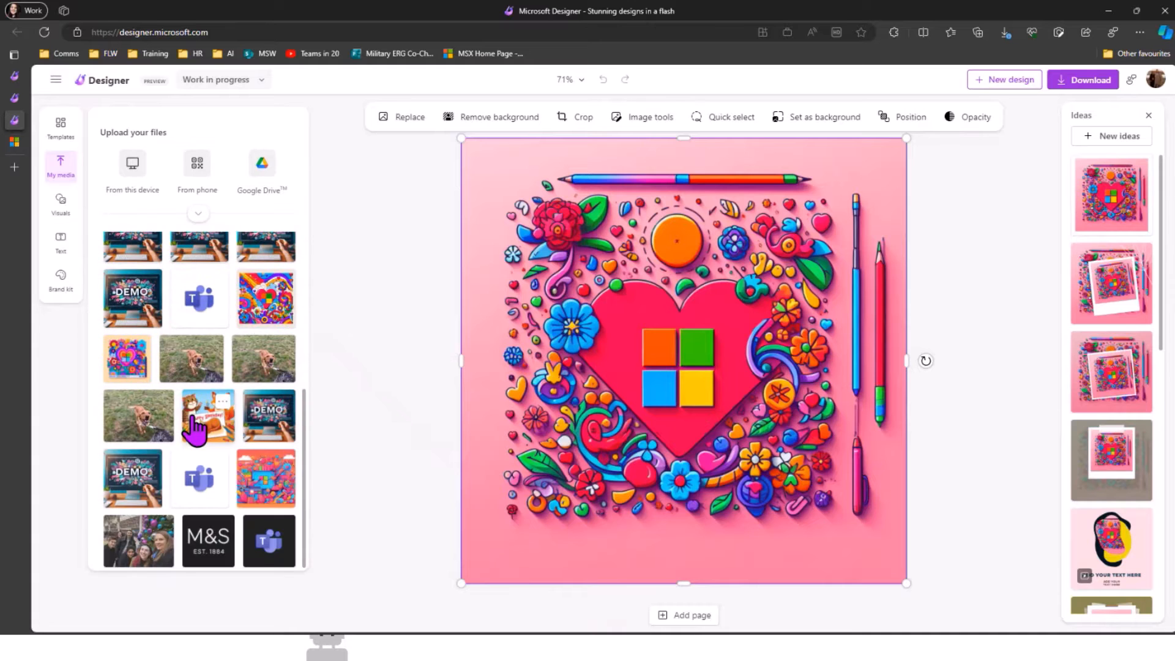
scroll(196, 428, up, 8)
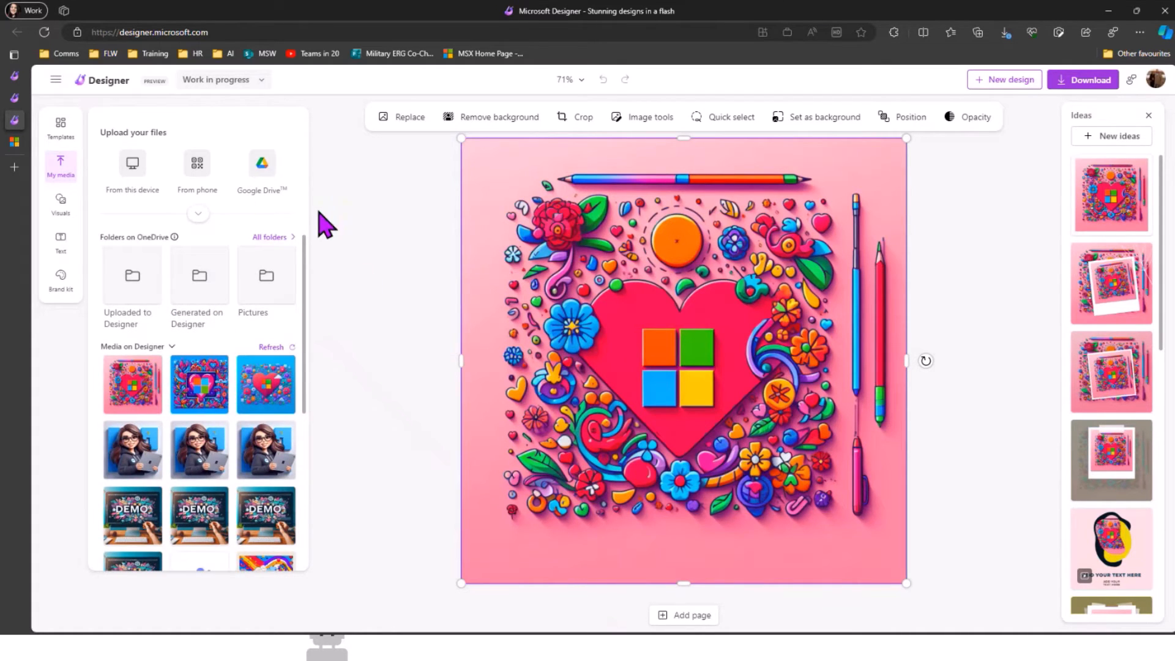
Step: Add a dark square from Visuals and stretch it into a full-width bar along the bottom
click(67, 208)
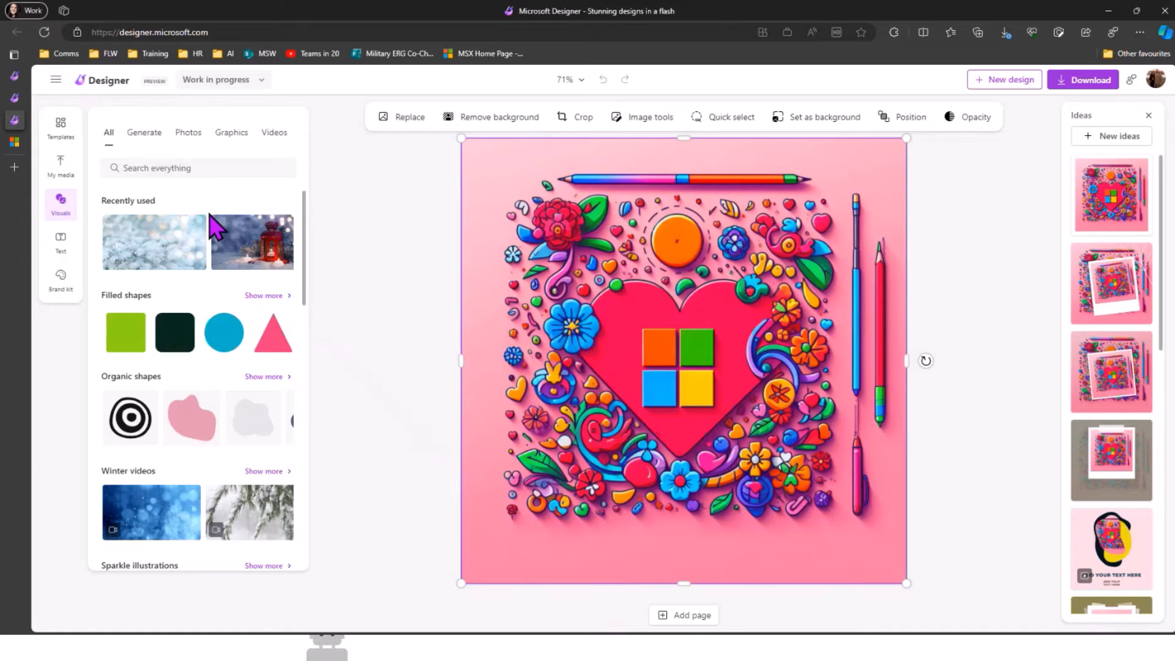
scroll(214, 227, down, 1)
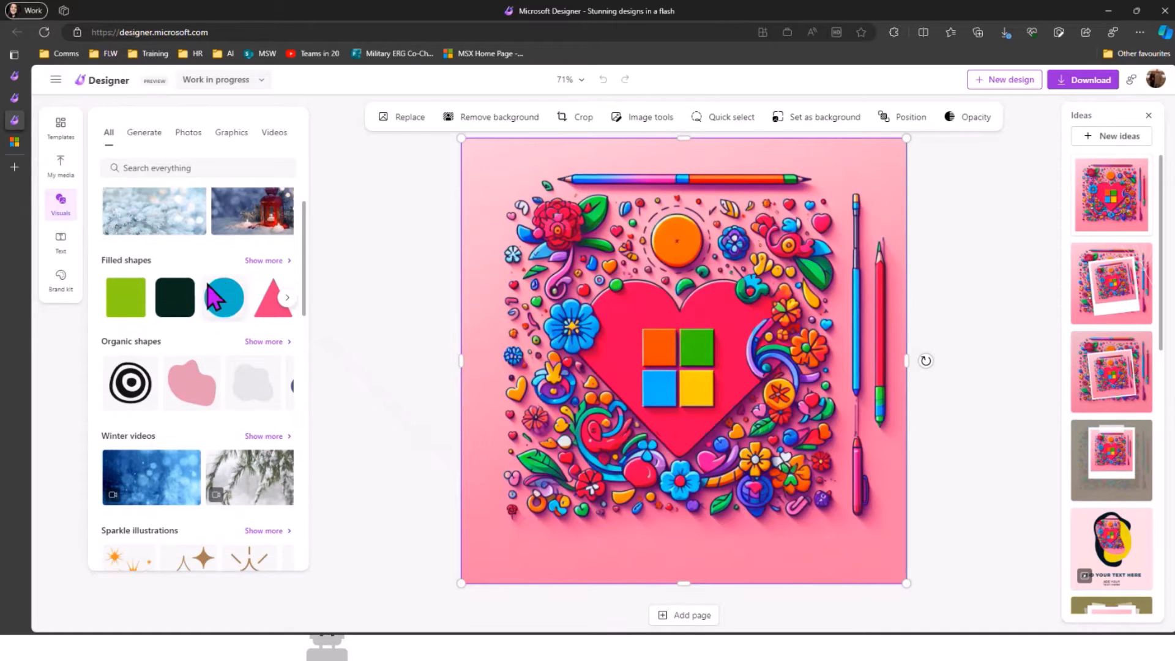
scroll(202, 297, down, 1)
click(175, 283)
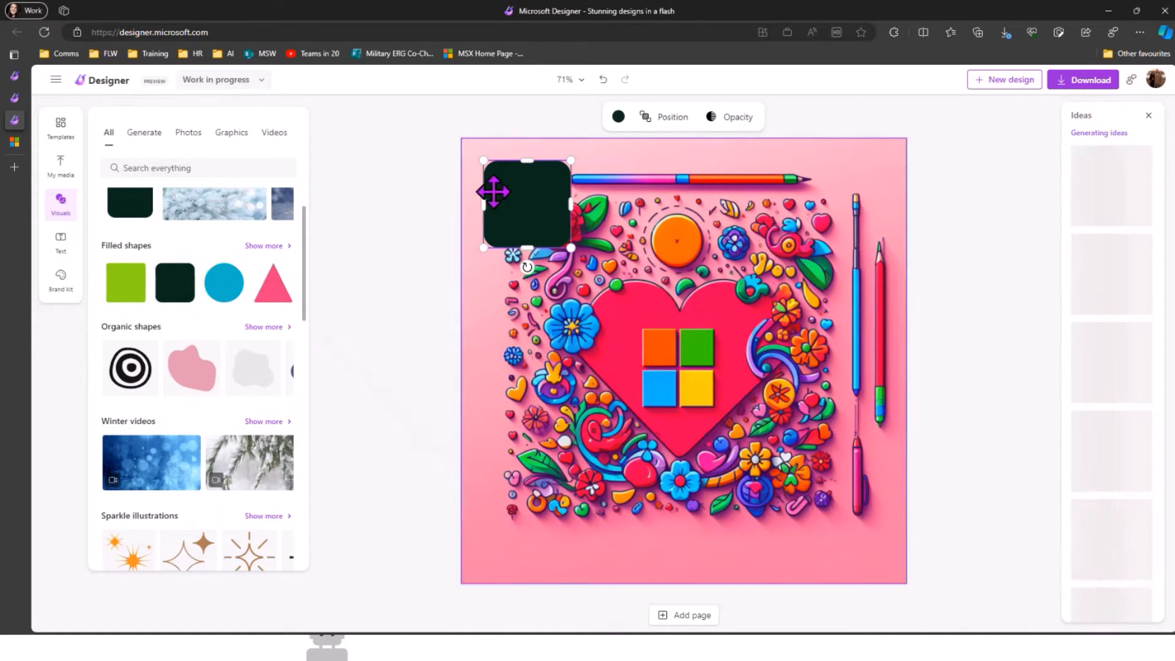
drag(503, 238, 480, 533)
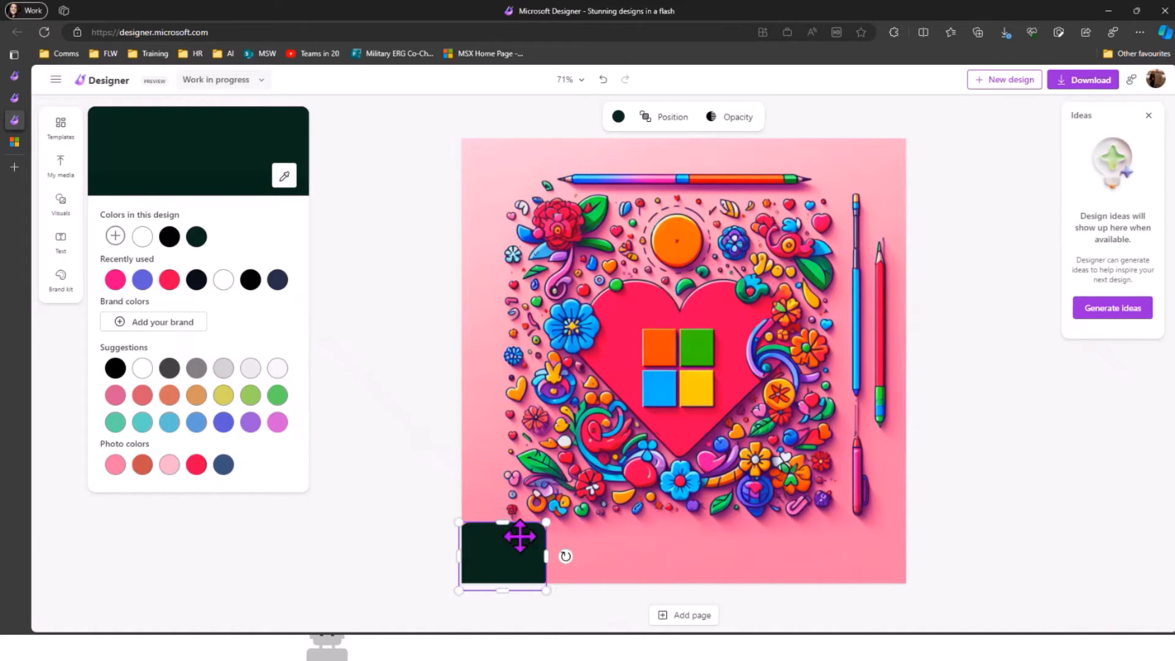
drag(545, 557, 899, 550)
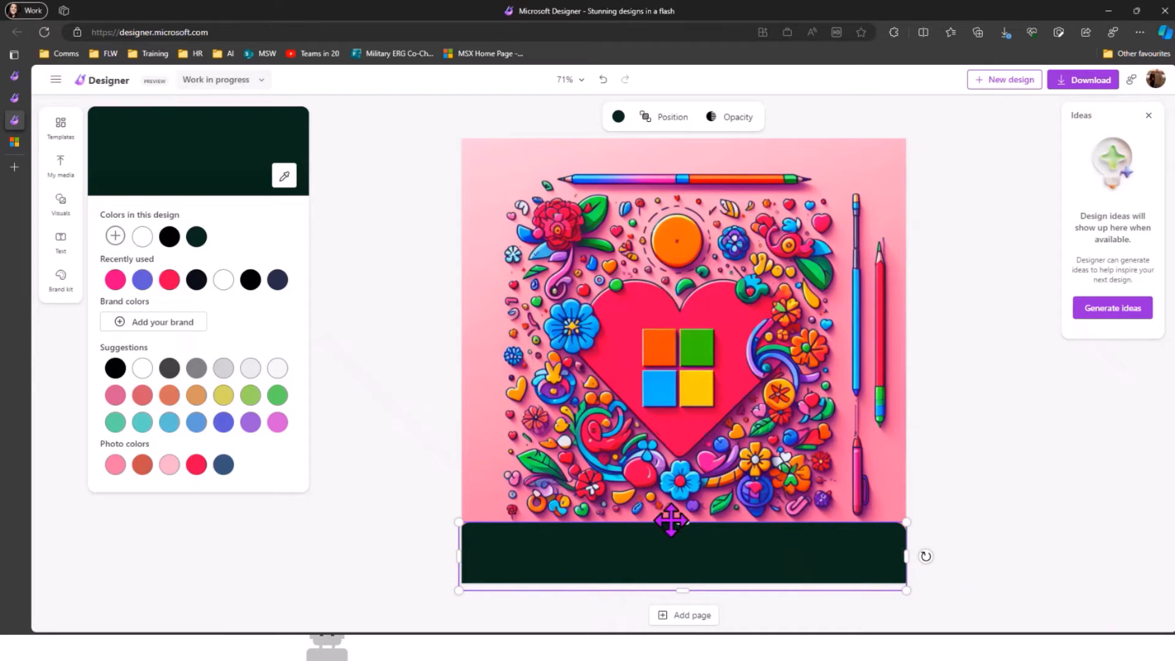
mouse_move(671, 521)
mouse_down()
mouse_move(680, 546)
mouse_move(680, 530)
mouse_up()
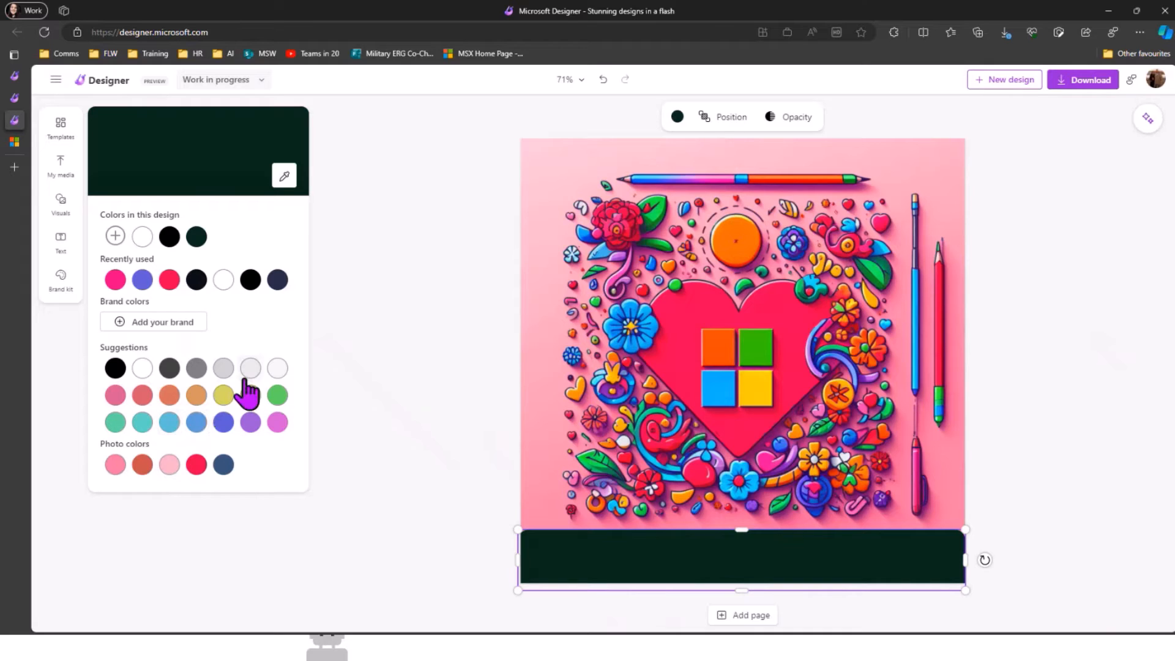
Step: Colour the bar with the heart's red using the eyedropper
click(284, 177)
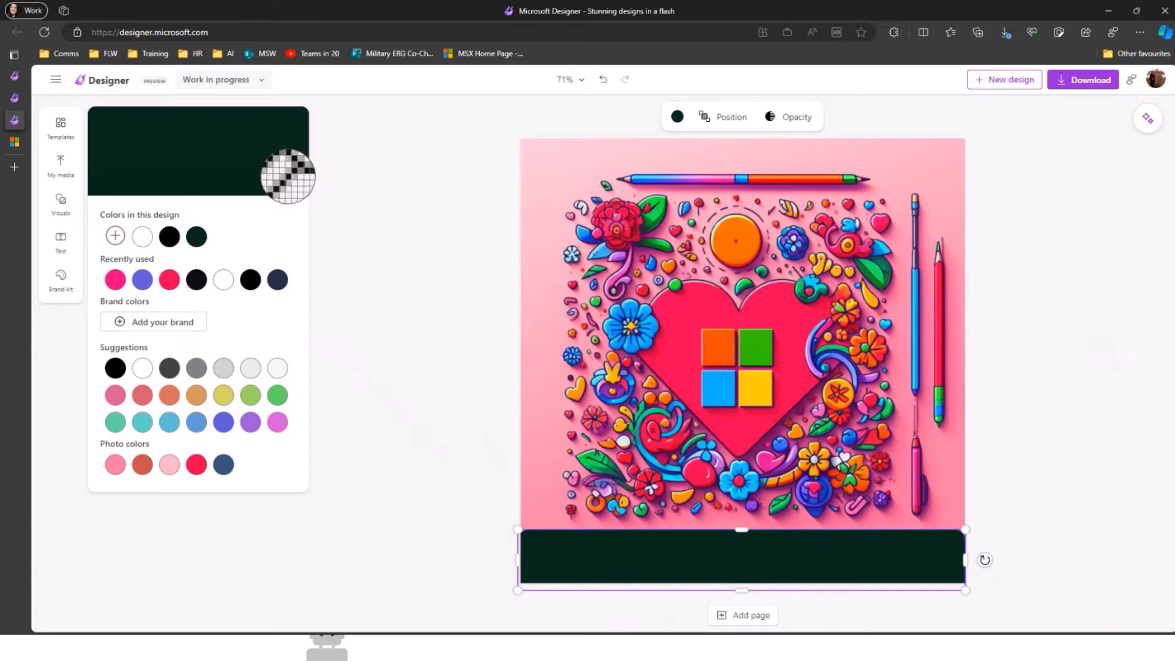
click(684, 316)
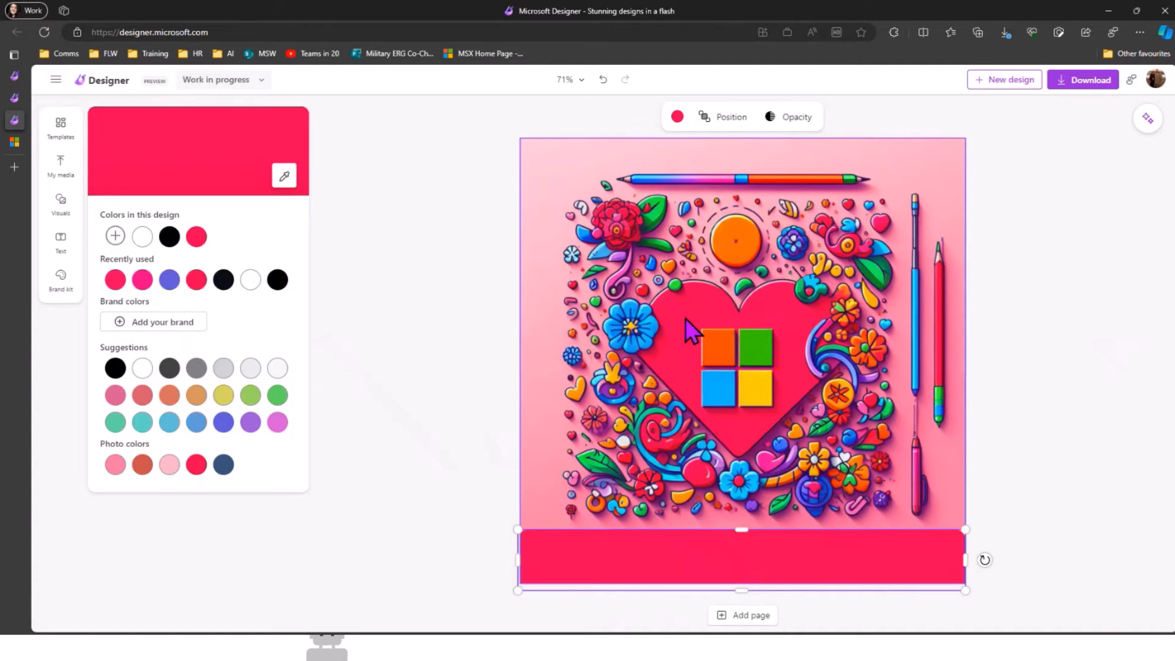
click(449, 420)
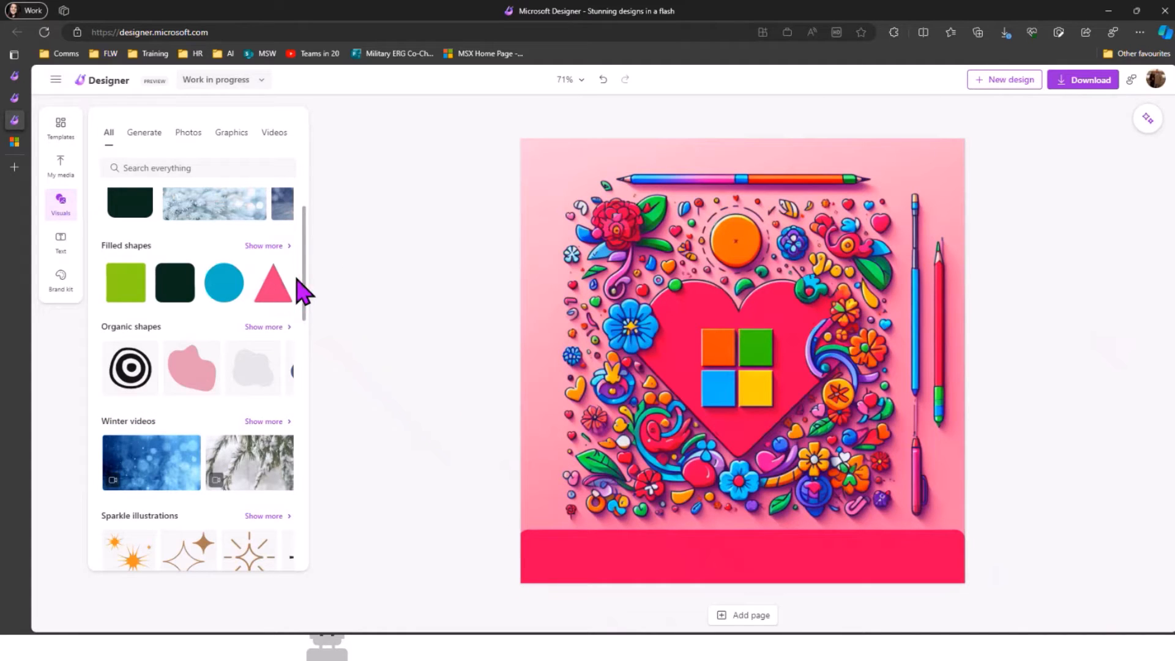
Step: Scroll through the elements in the Visuals panel
scroll(171, 278, down, 1)
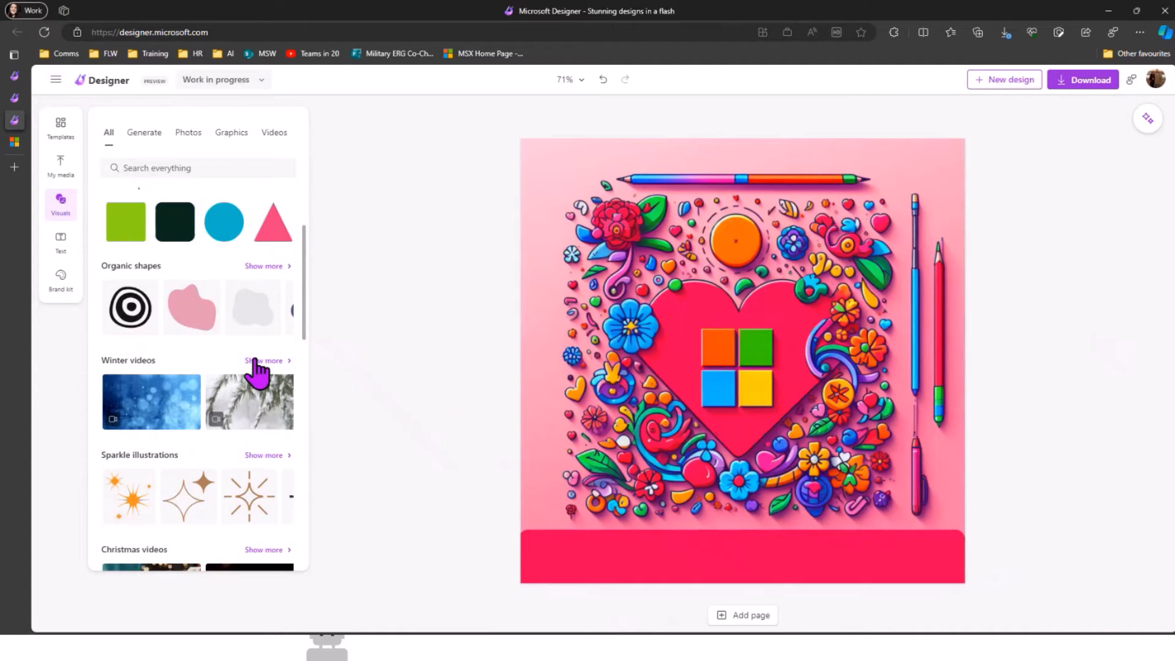
scroll(206, 341, down, 2)
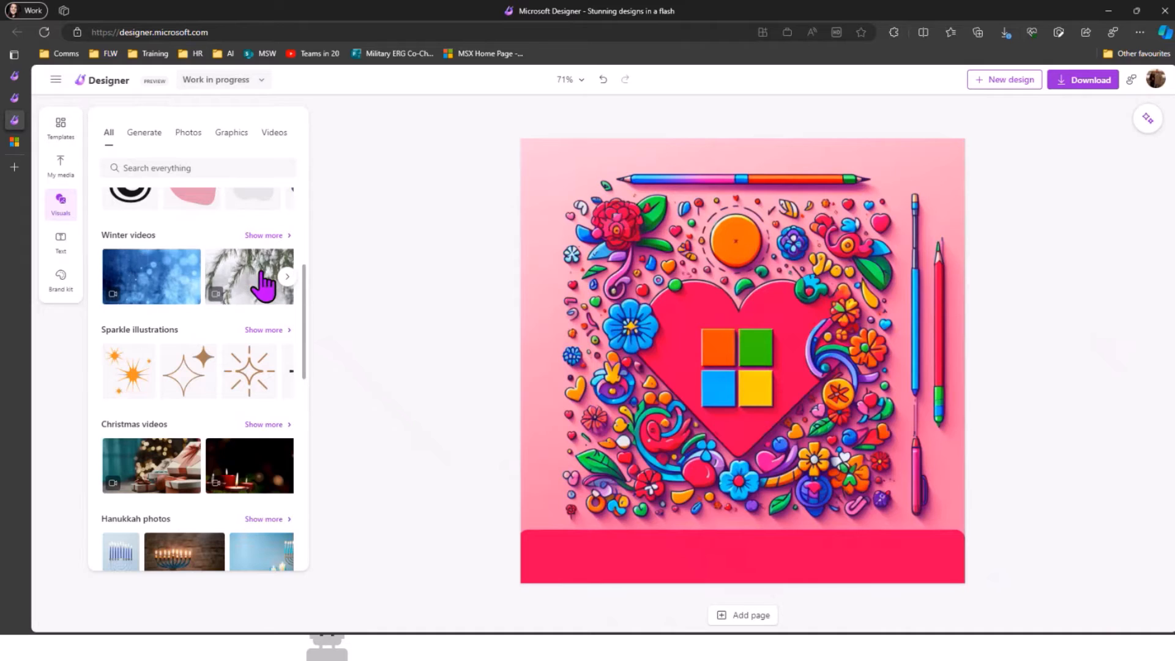
scroll(241, 281, down, 2)
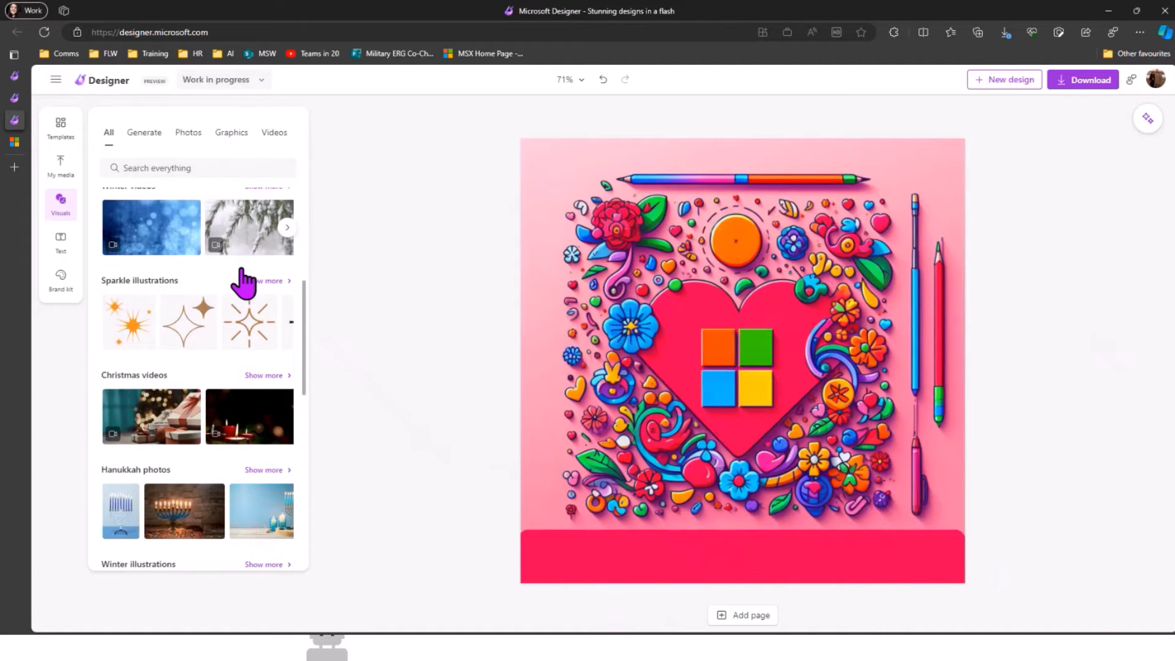
scroll(208, 296, down, 2)
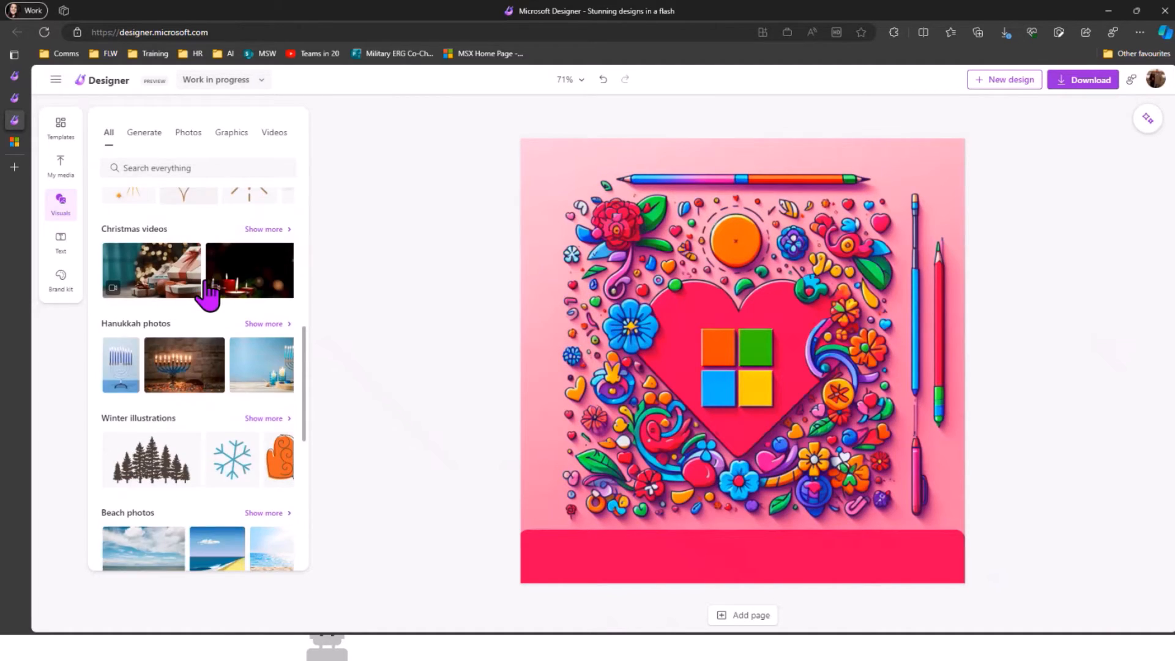
scroll(208, 295, down, 8)
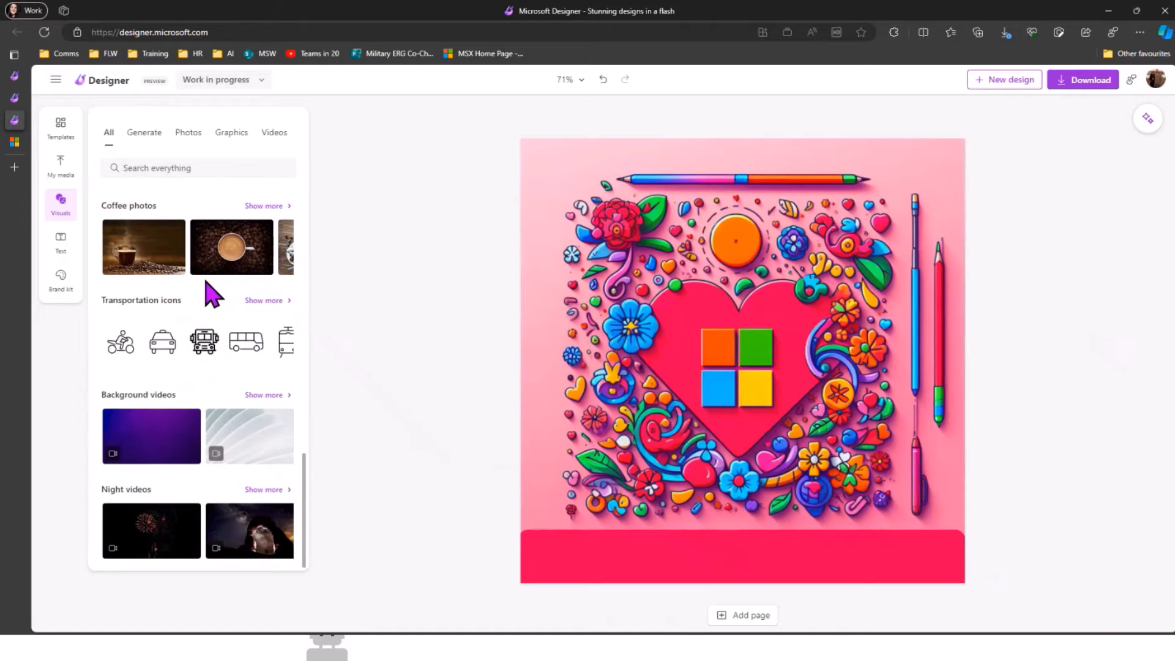
scroll(212, 294, up, 10)
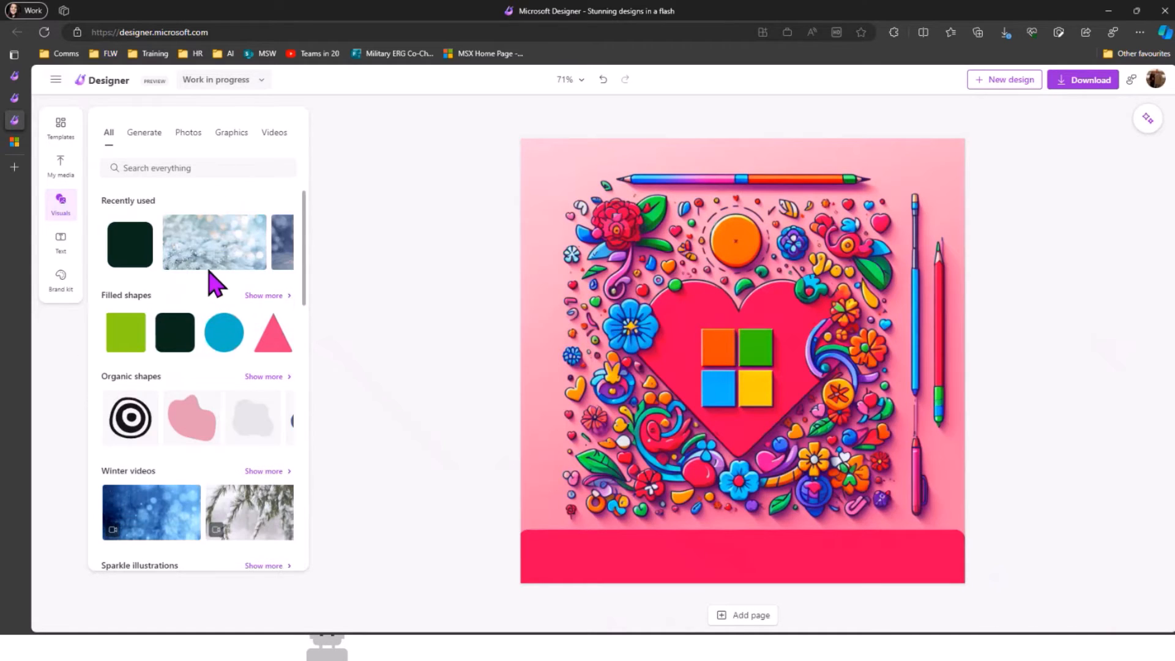
Step: Look through the Generate, Photos, Graphics and Videos tabs, then bring up the Text options
click(132, 138)
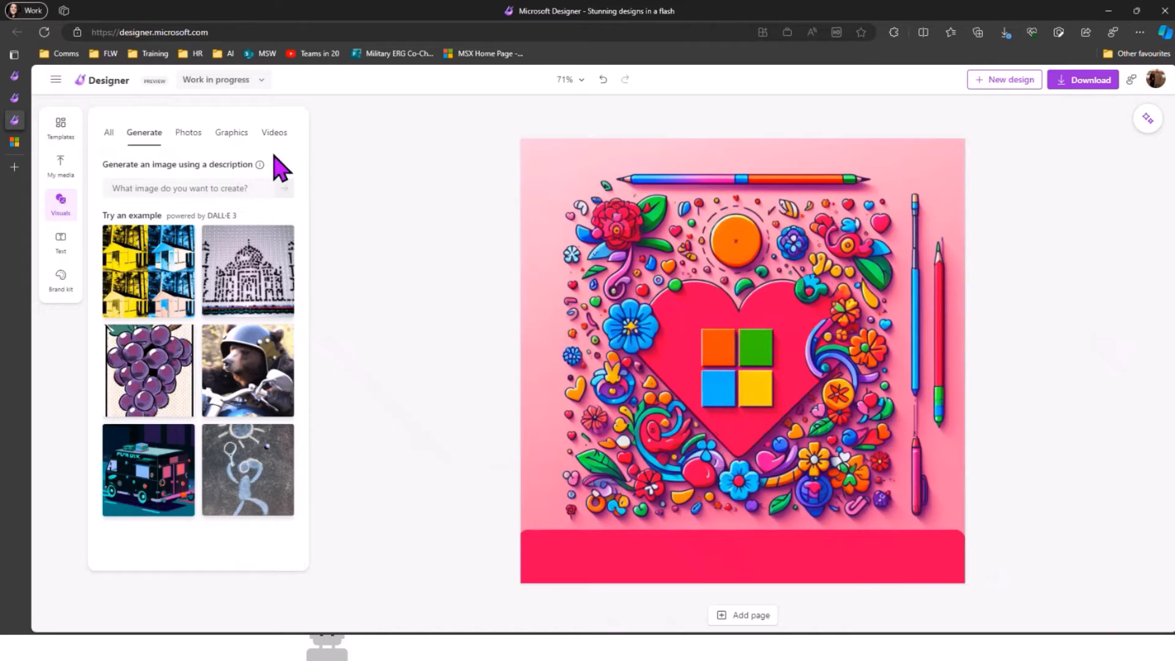
click(188, 134)
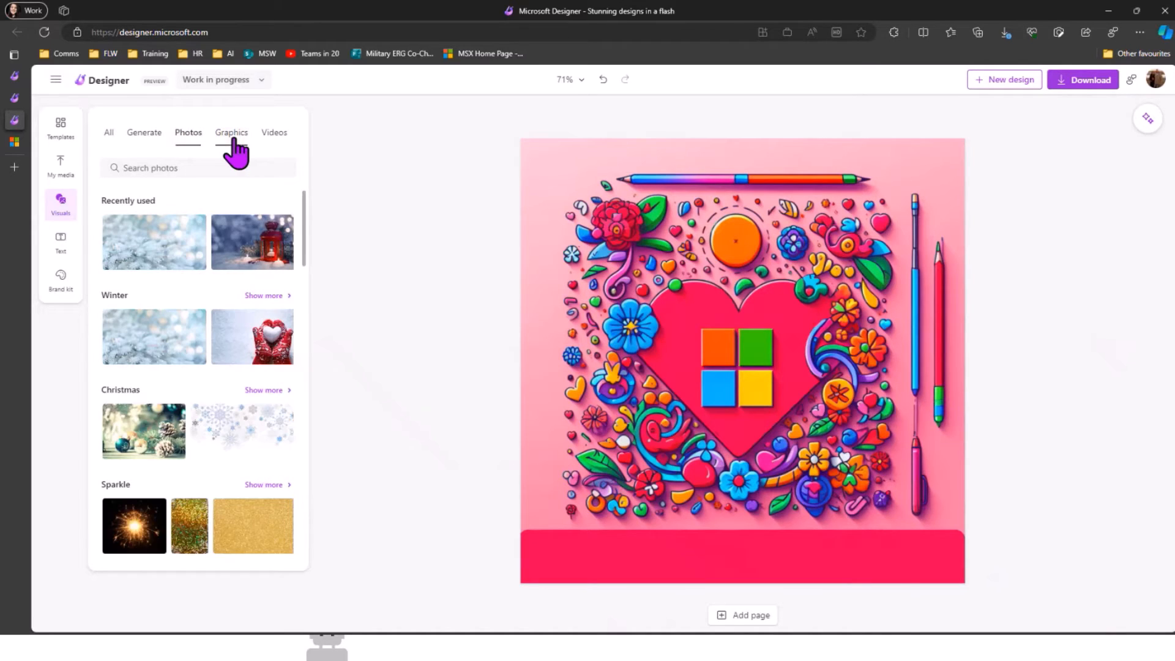
click(231, 135)
click(274, 135)
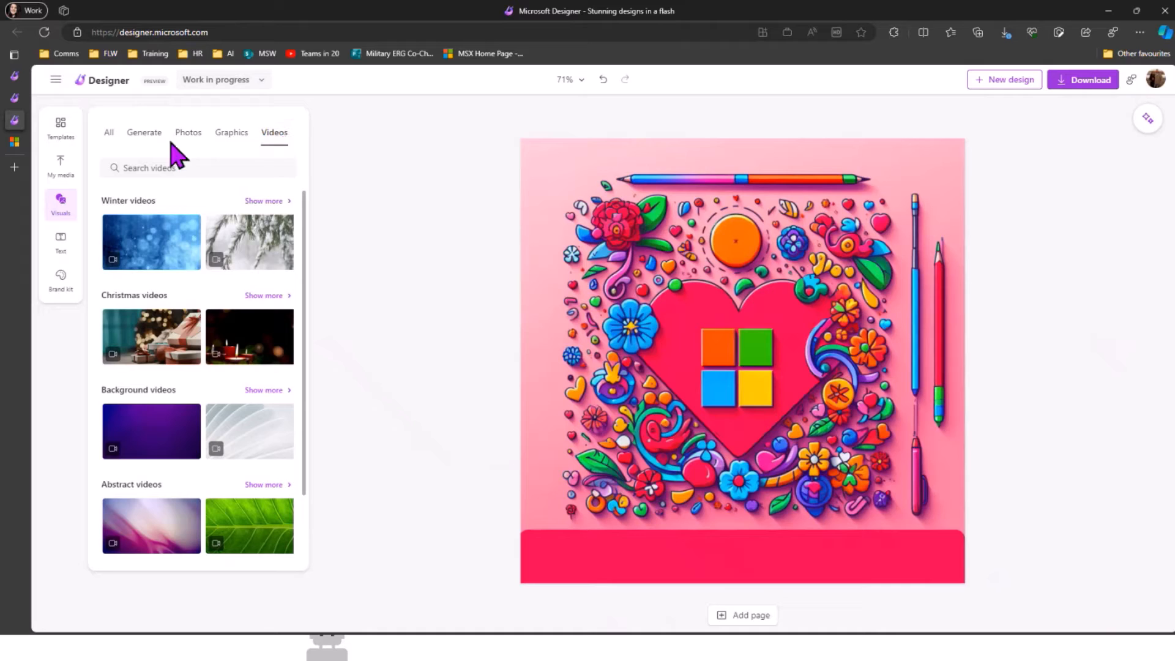
click(56, 245)
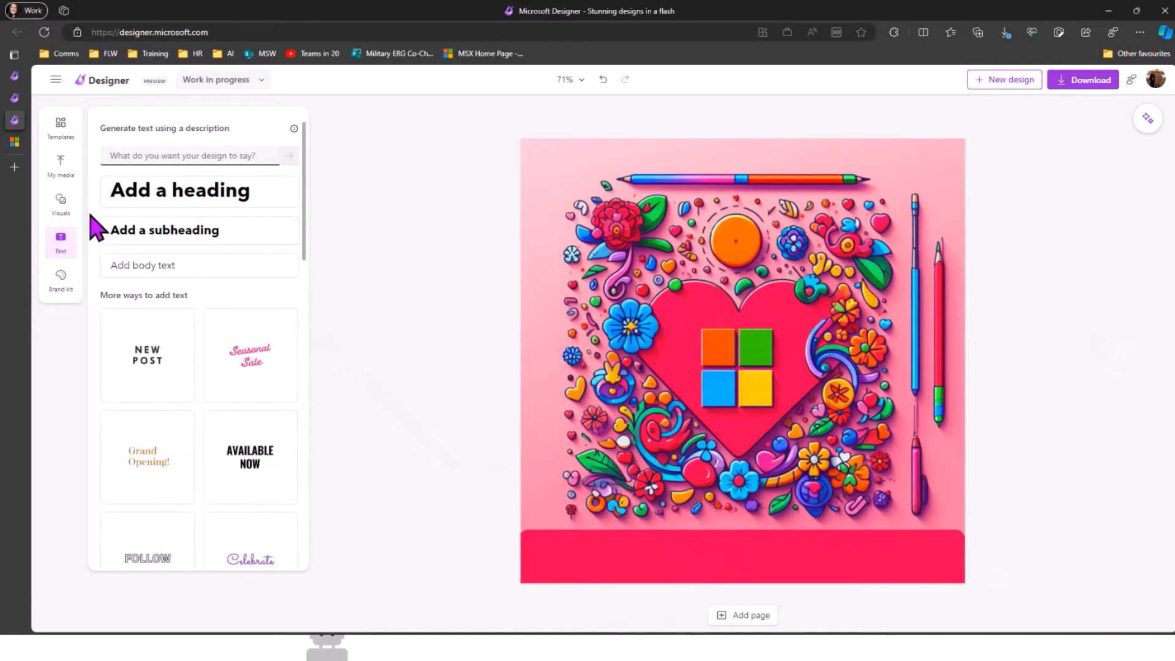
Step: Add a heading, move it onto the red bottom bar and retype it as 'Teams in 20'
click(158, 199)
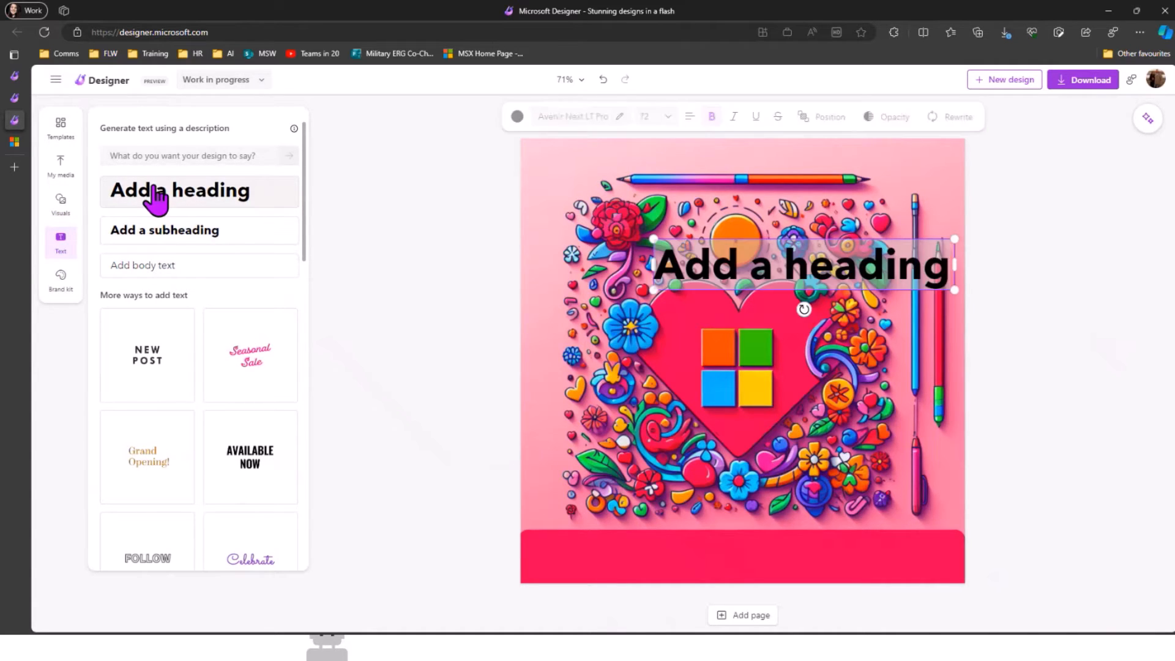
drag(765, 331, 822, 558)
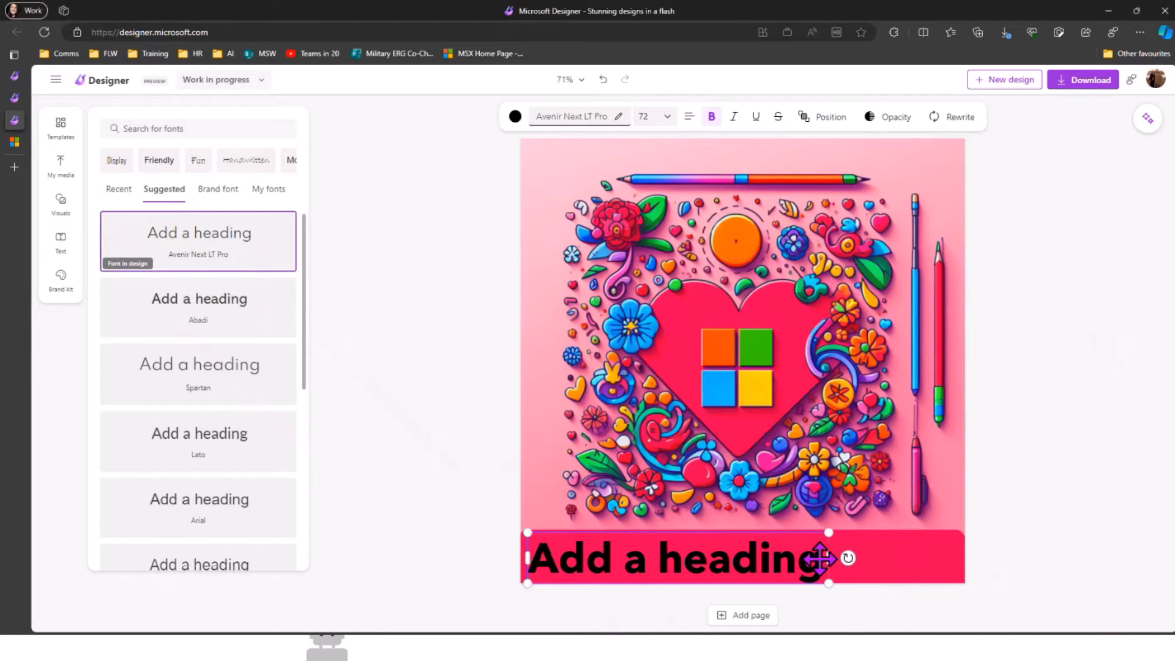
drag(819, 557, 479, 553)
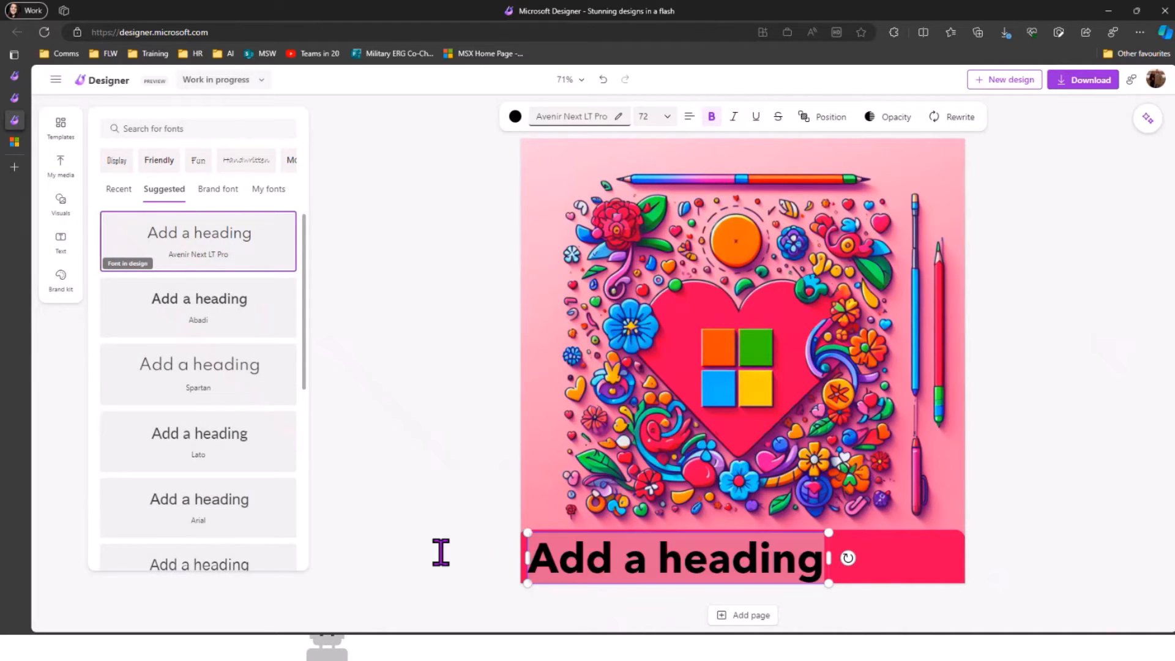
text(Teams)
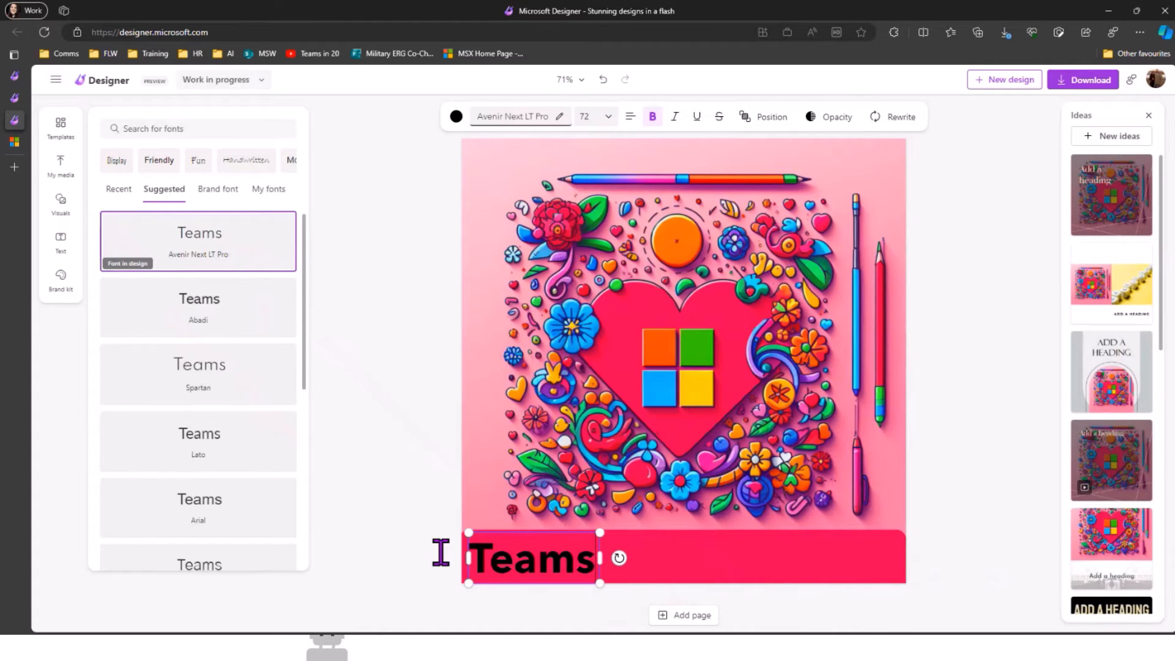
text( in 20)
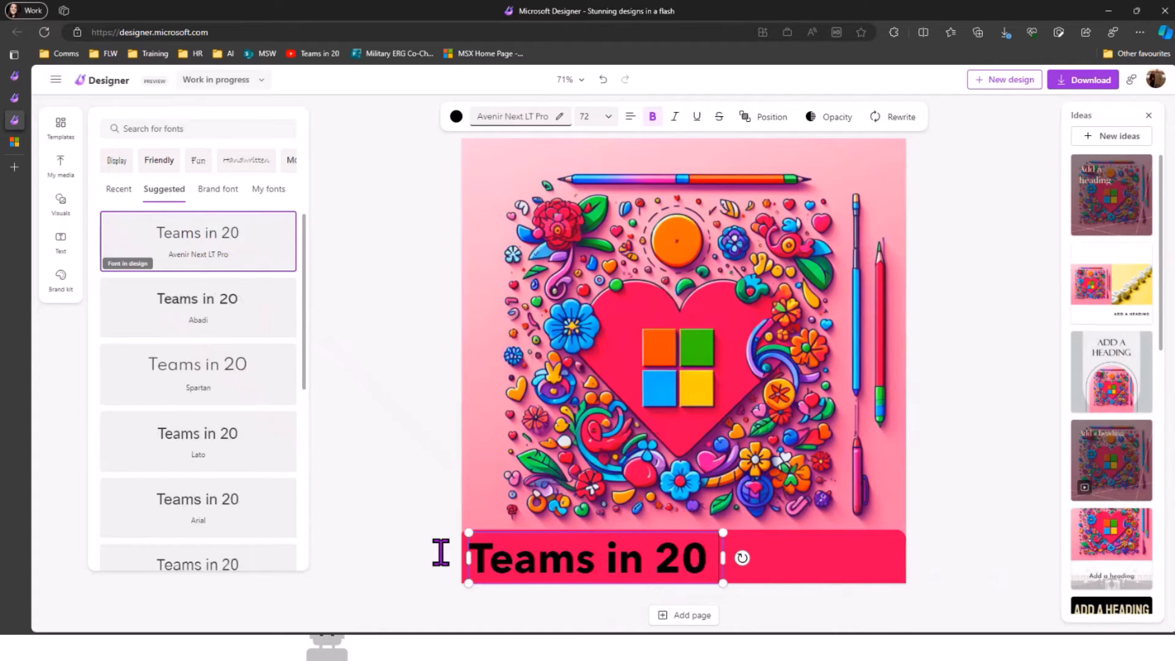
Step: Colour the 'Teams in 20' heading light pink sampled from the poster
click(453, 120)
click(284, 176)
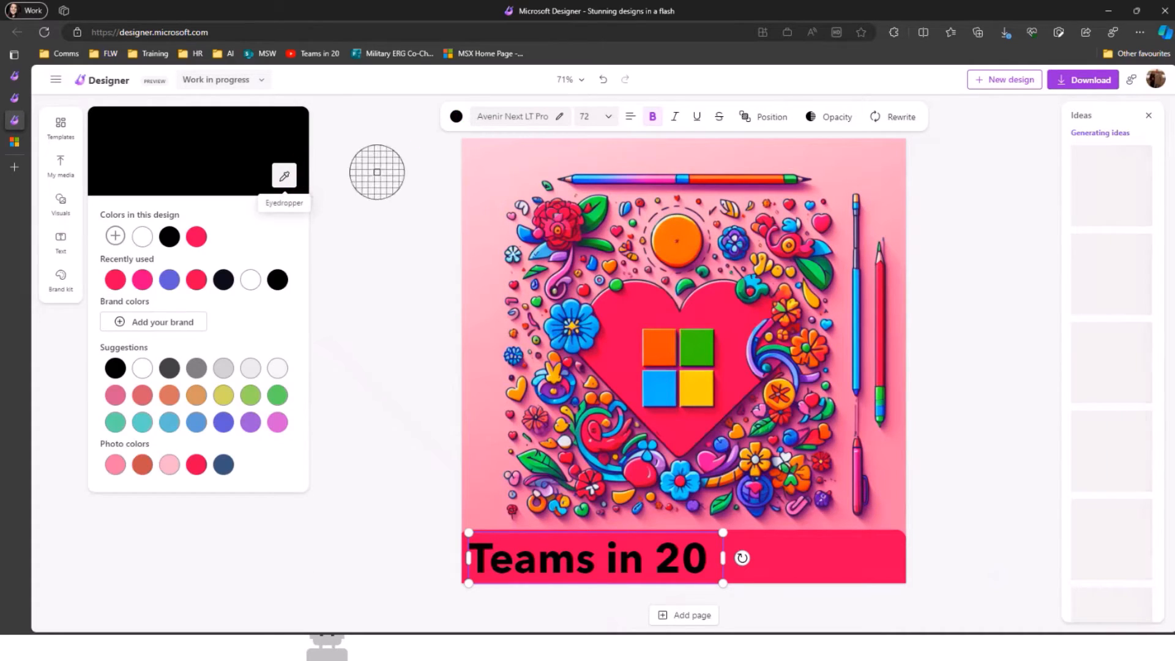
click(490, 170)
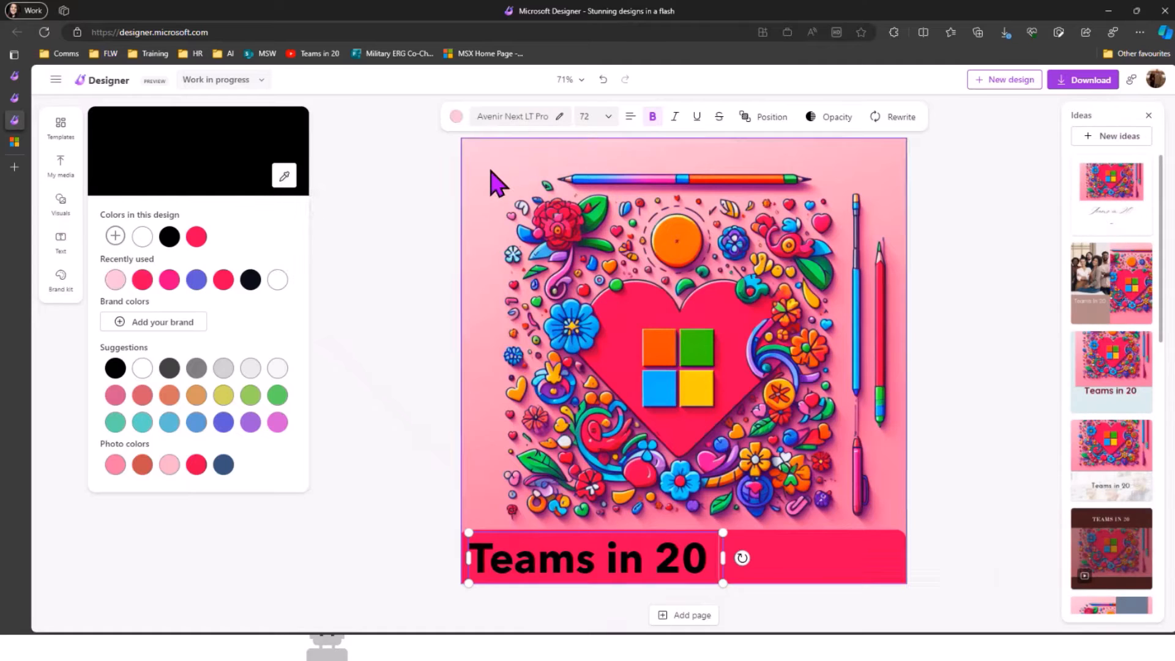
click(284, 176)
click(876, 178)
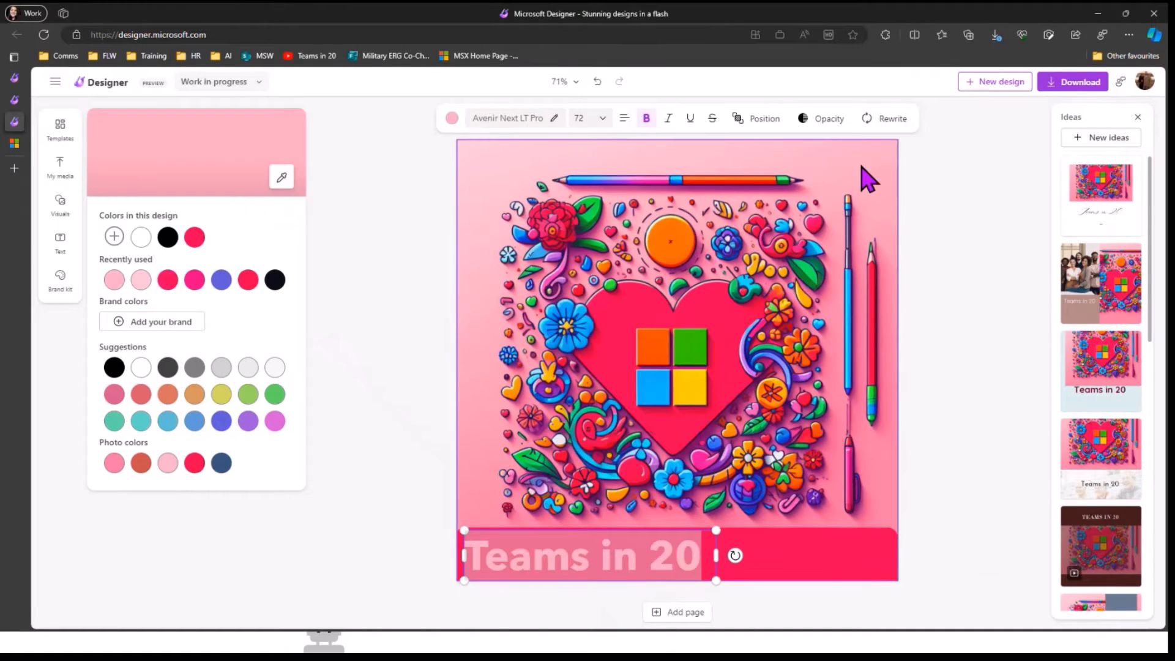
Step: Slide the heading further right along the red banner
click(796, 545)
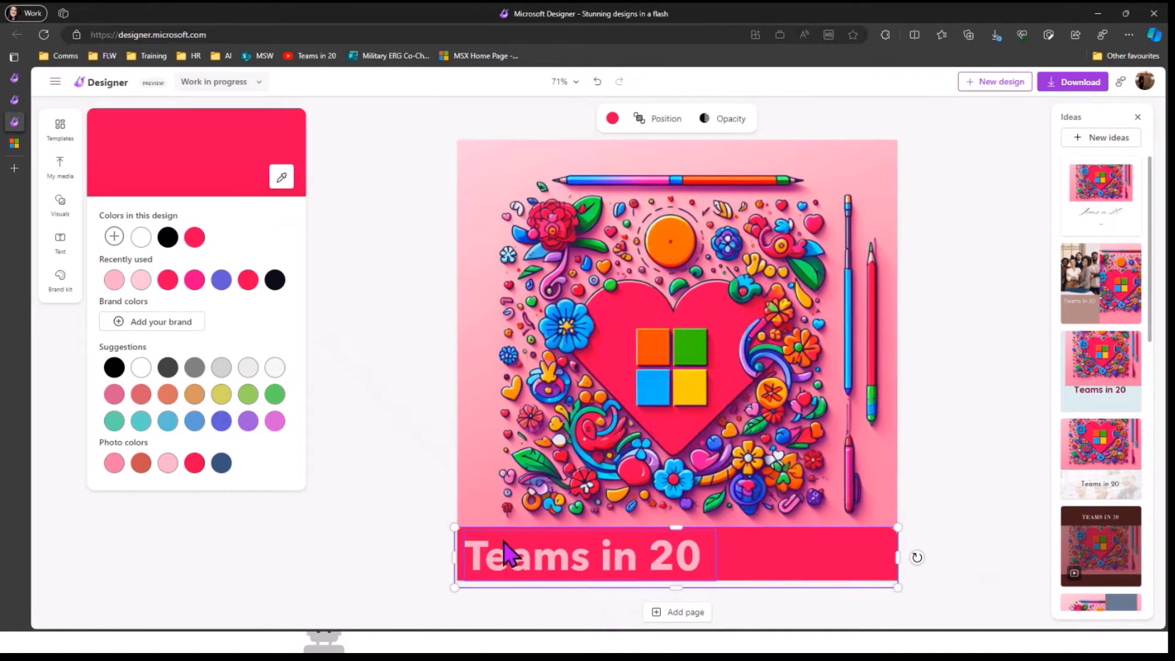
click(505, 554)
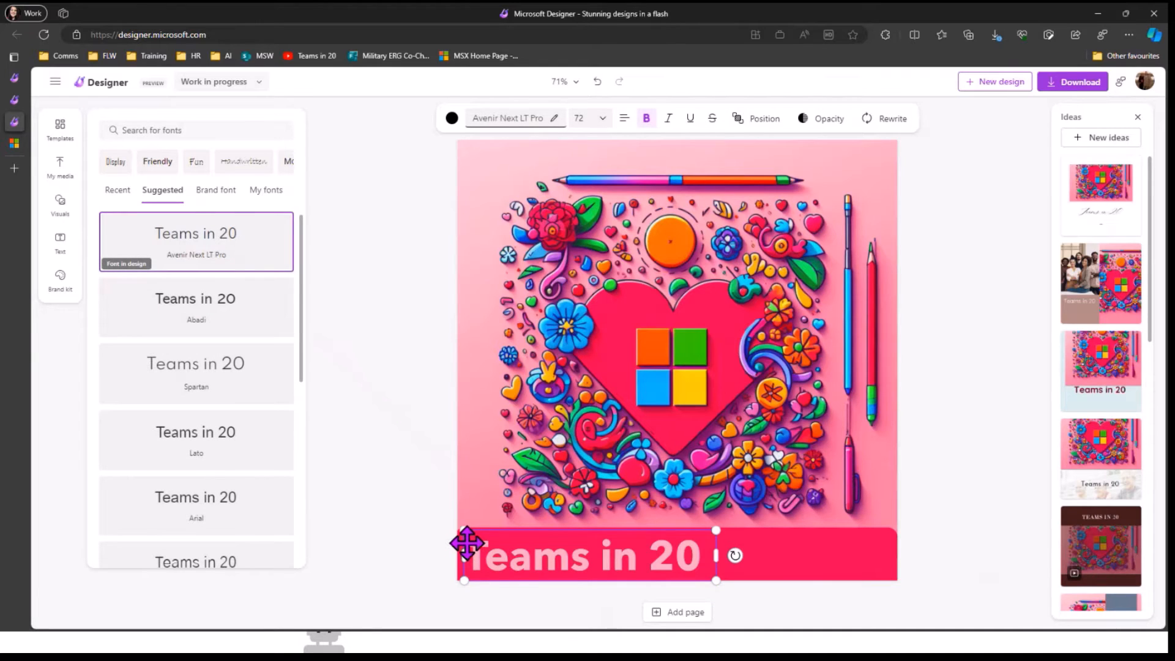
drag(467, 543, 571, 538)
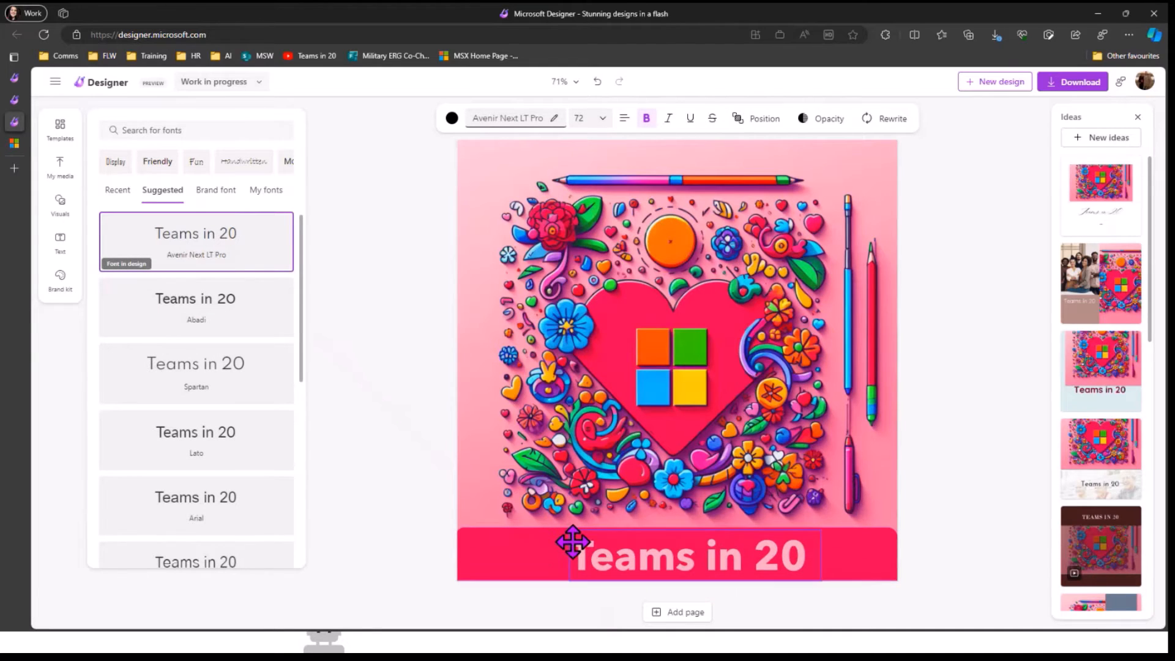
click(394, 468)
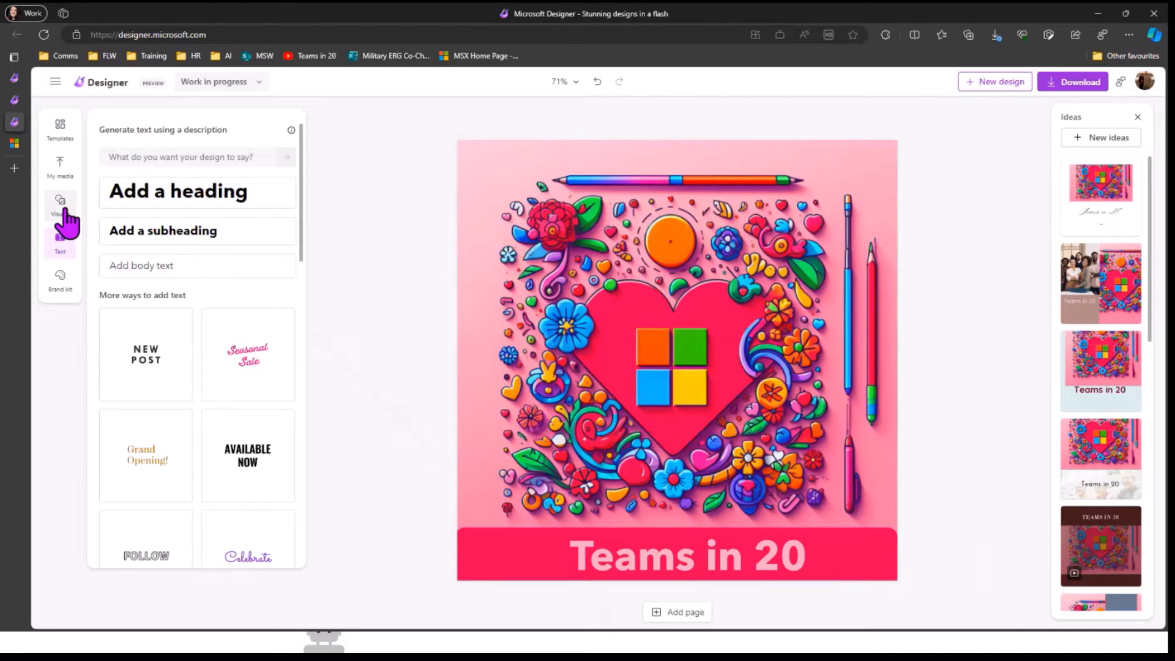
Step: Add the Teams logo from My media, shrink it and place it at the banner's left end
click(64, 212)
click(59, 171)
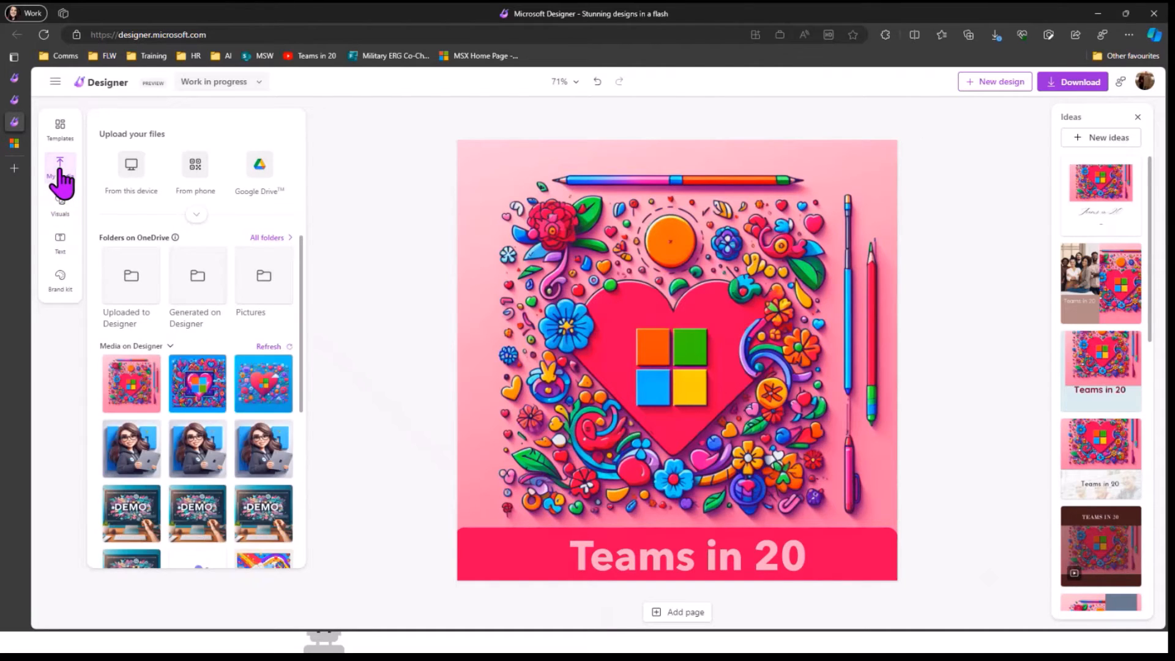
scroll(150, 245, down, 5)
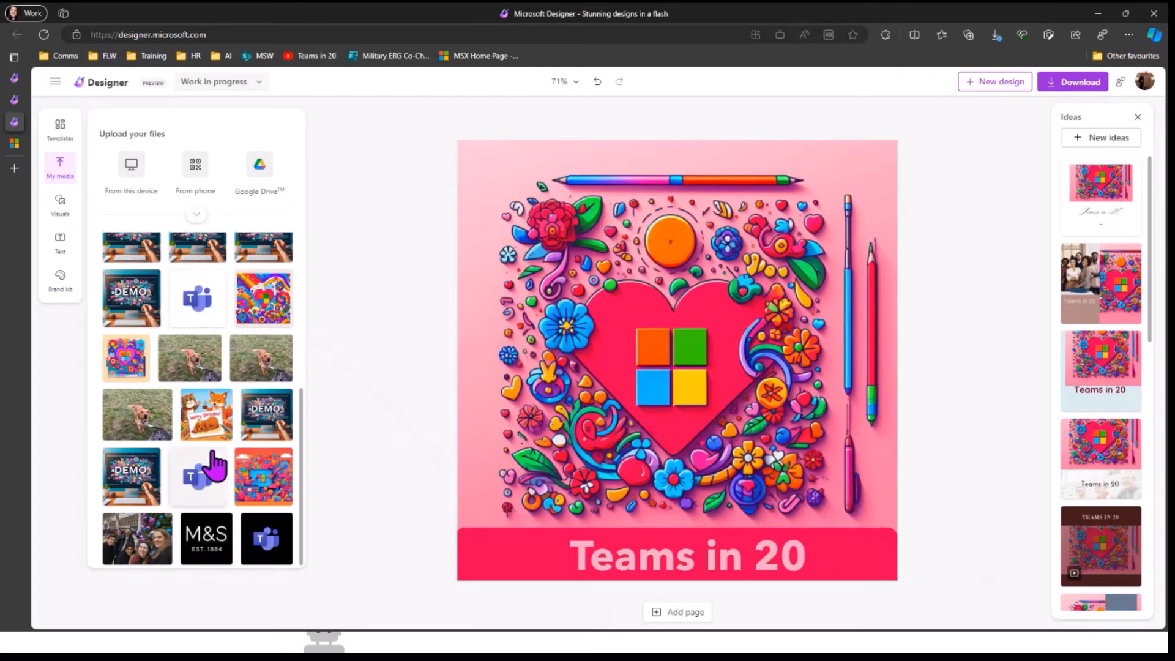
click(197, 306)
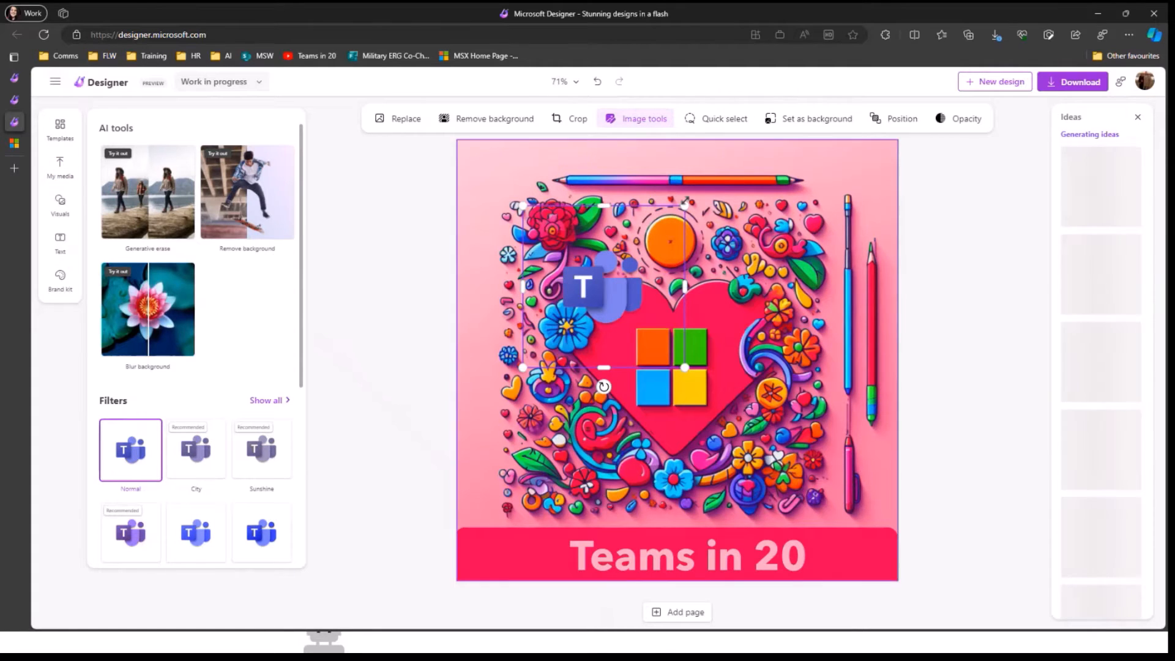
drag(685, 205, 637, 257)
drag(579, 312, 505, 556)
click(399, 488)
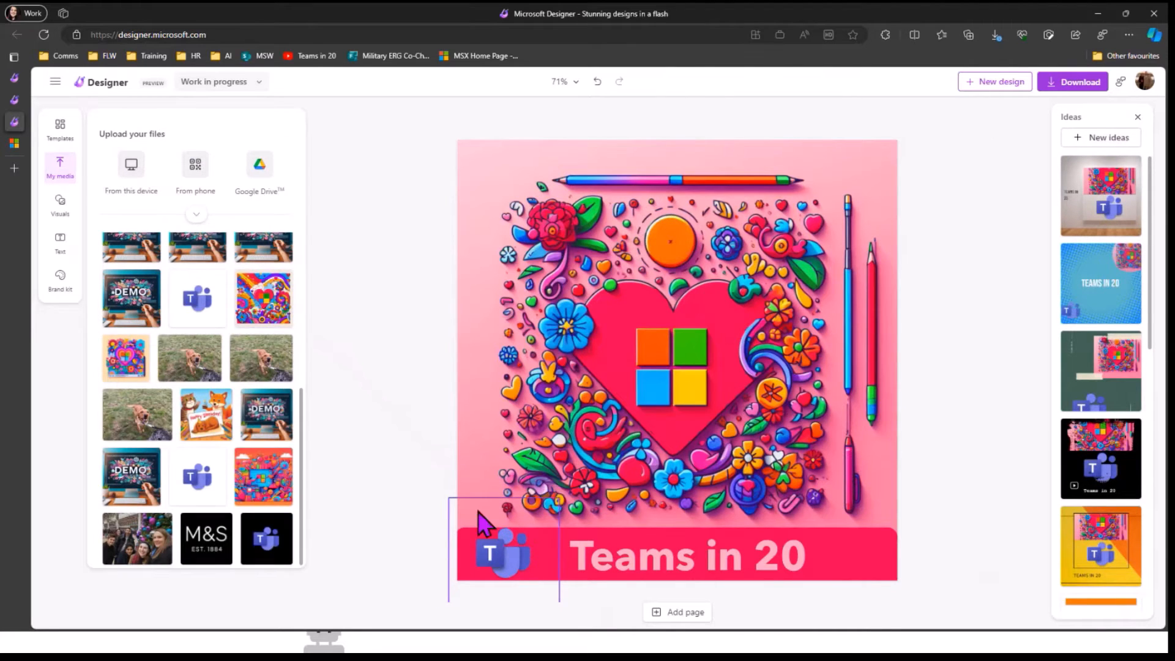
Step: Enlarge the Teams logo slightly
click(453, 515)
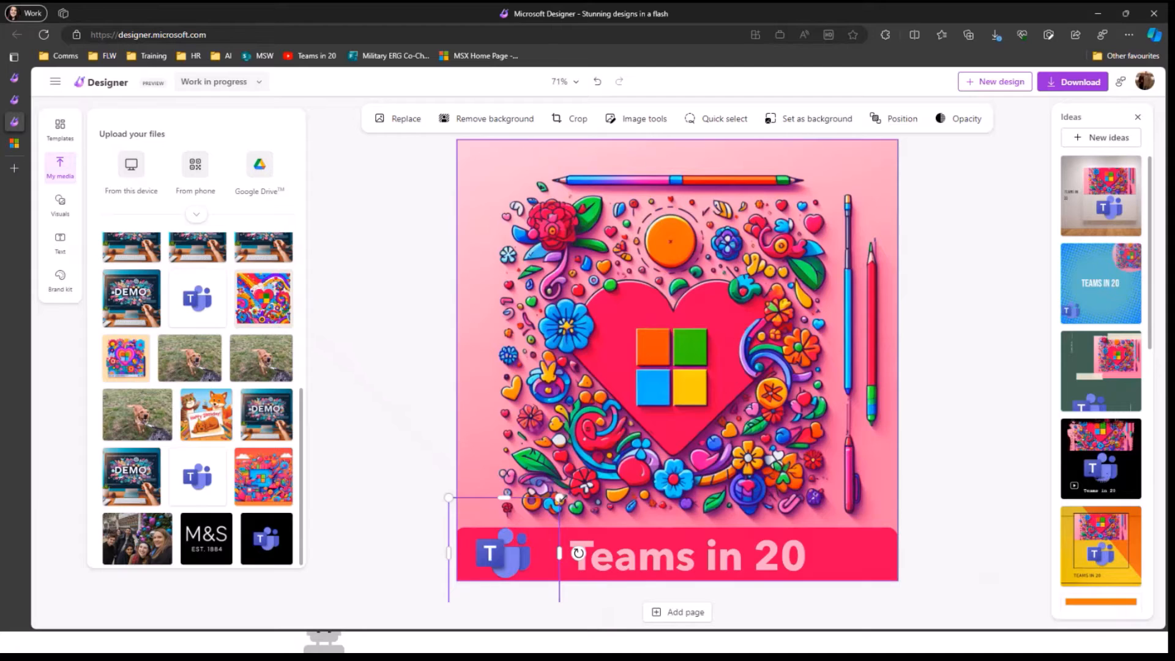
drag(559, 497, 581, 466)
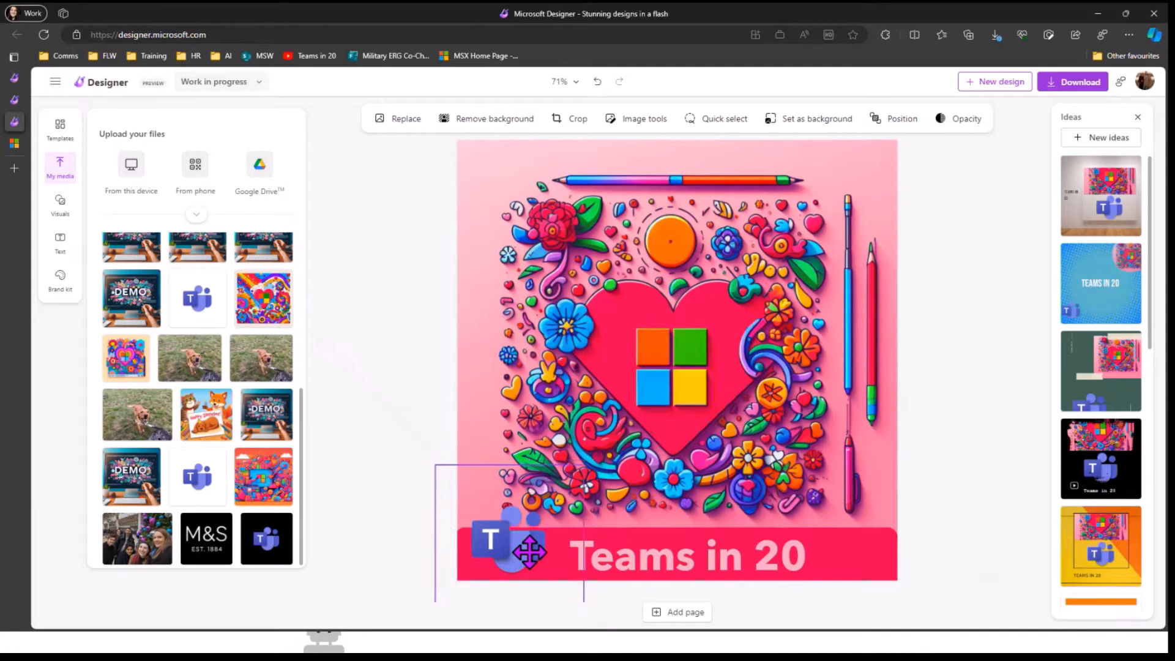
click(428, 388)
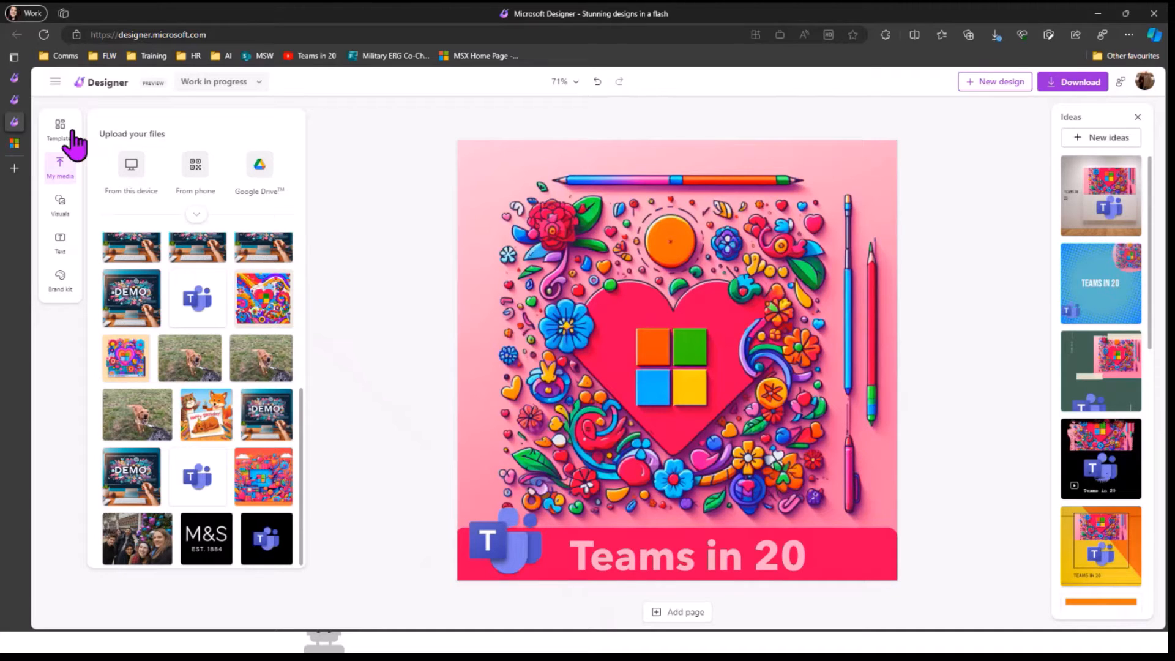
Step: Generative-erase the lilac marker from the artwork's lower right and accept the result
click(494, 186)
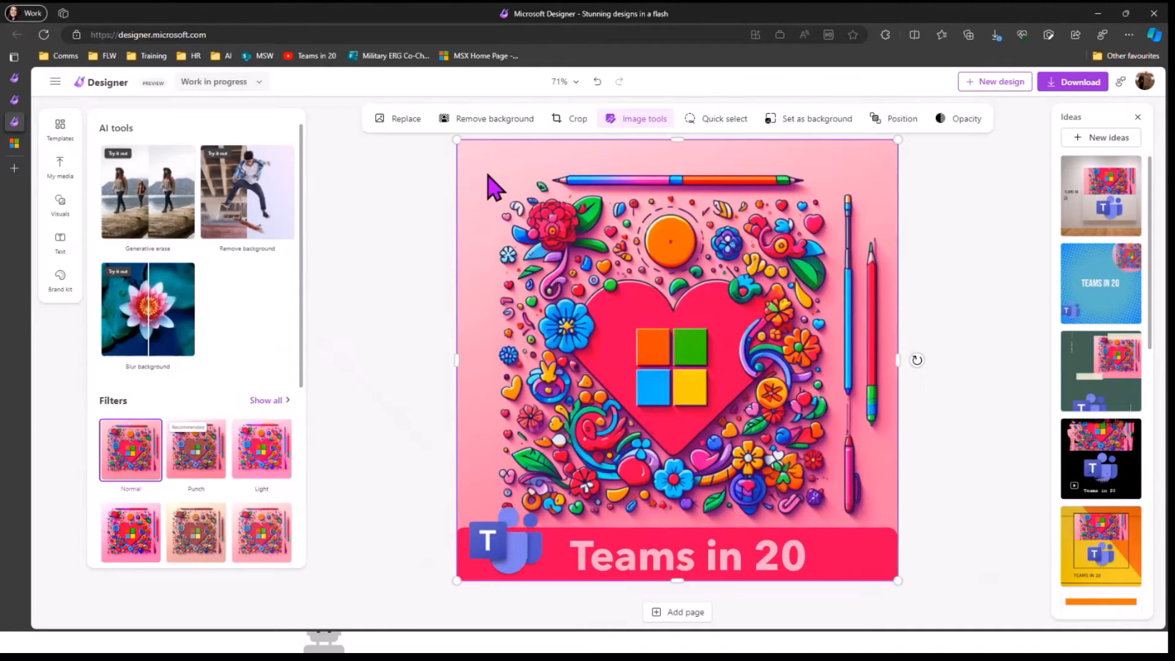
click(145, 204)
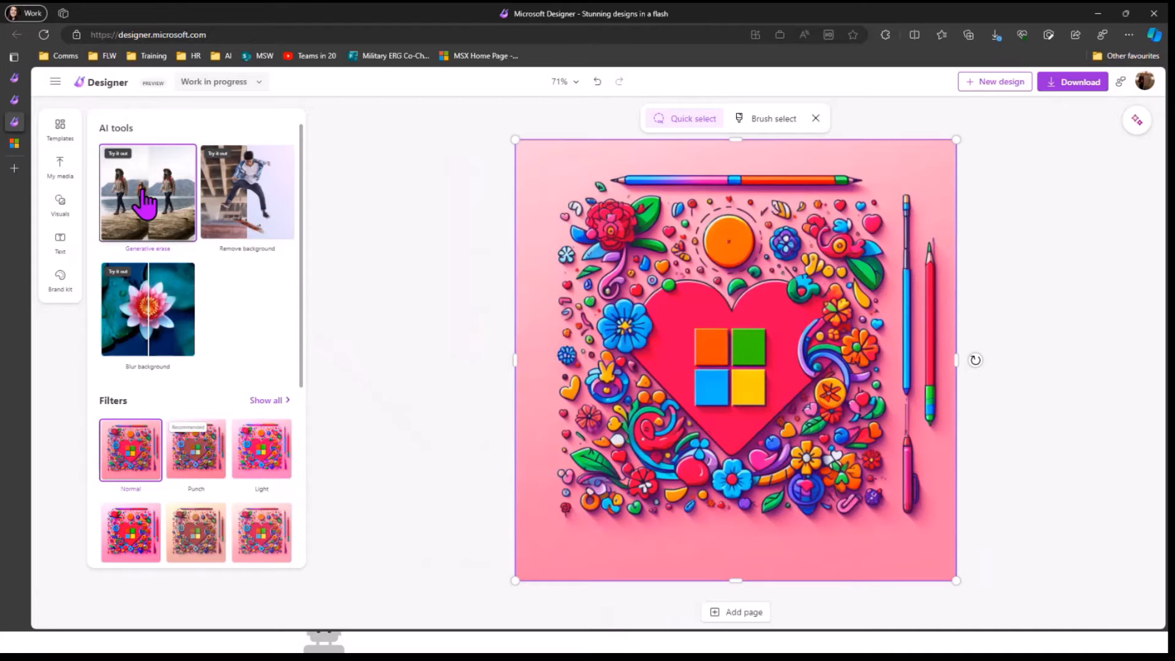
click(916, 476)
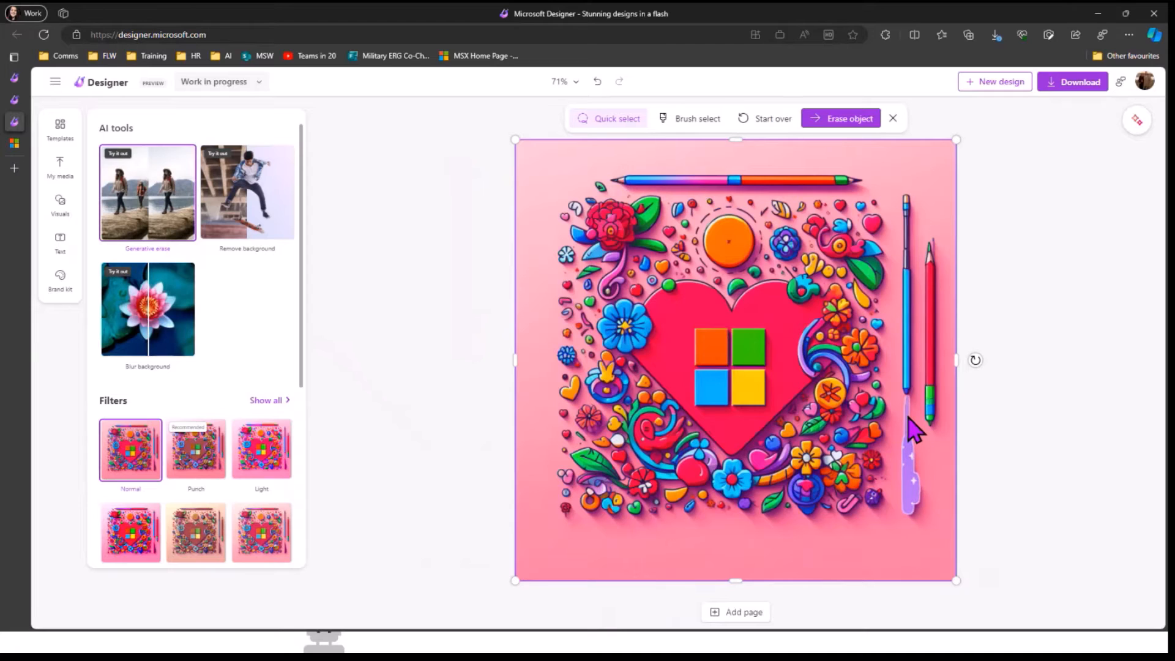
click(838, 136)
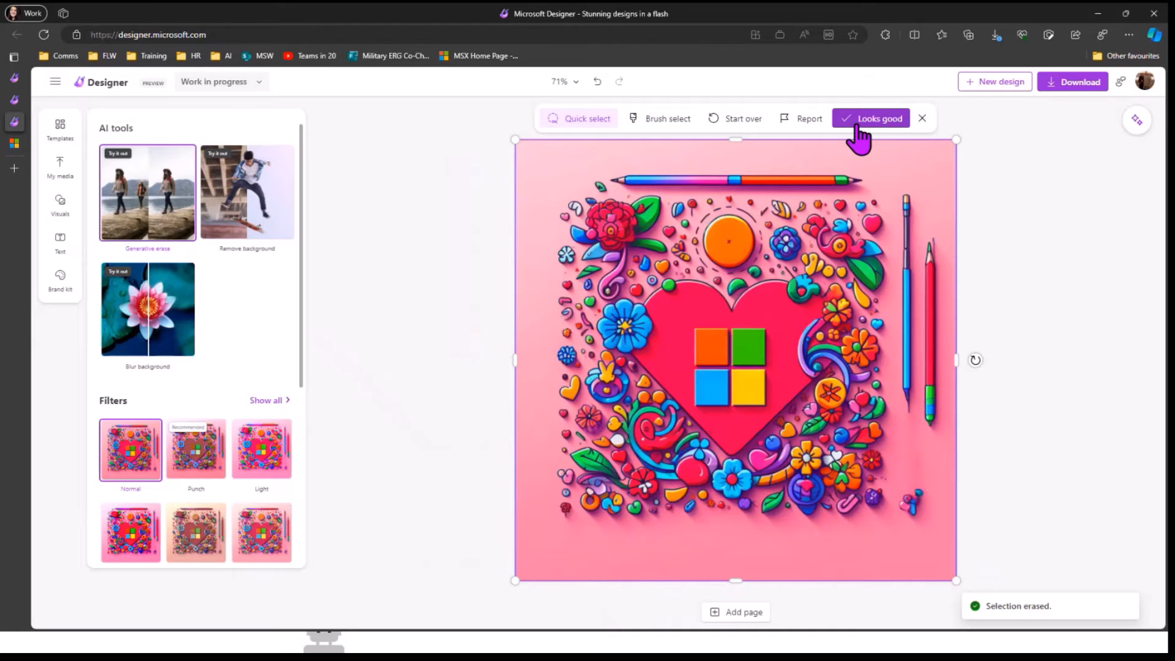
click(859, 122)
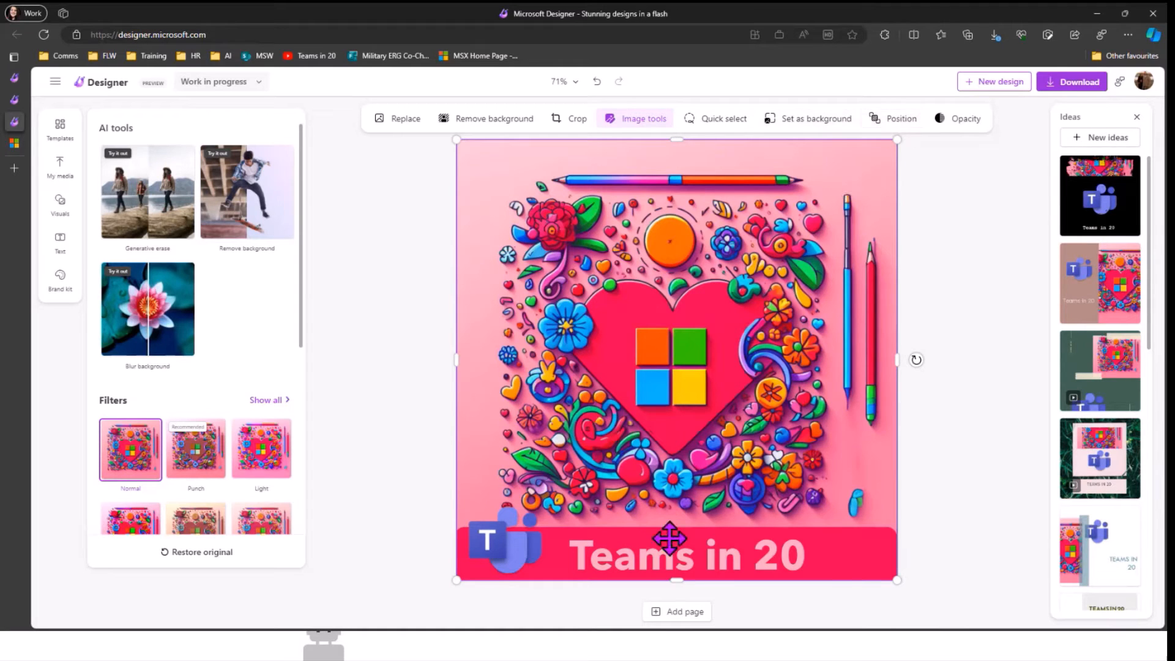
Step: Look through the Teams in 20 banner's Position and Flip options without changing anything, then deselect it
click(854, 532)
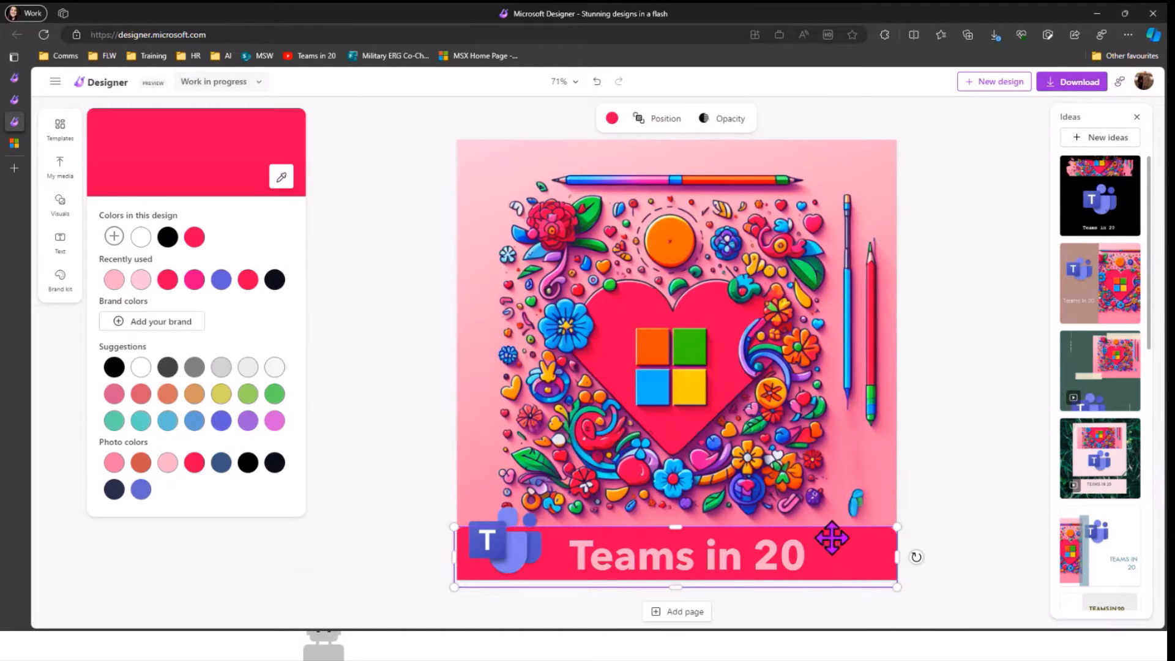
right_click(831, 537)
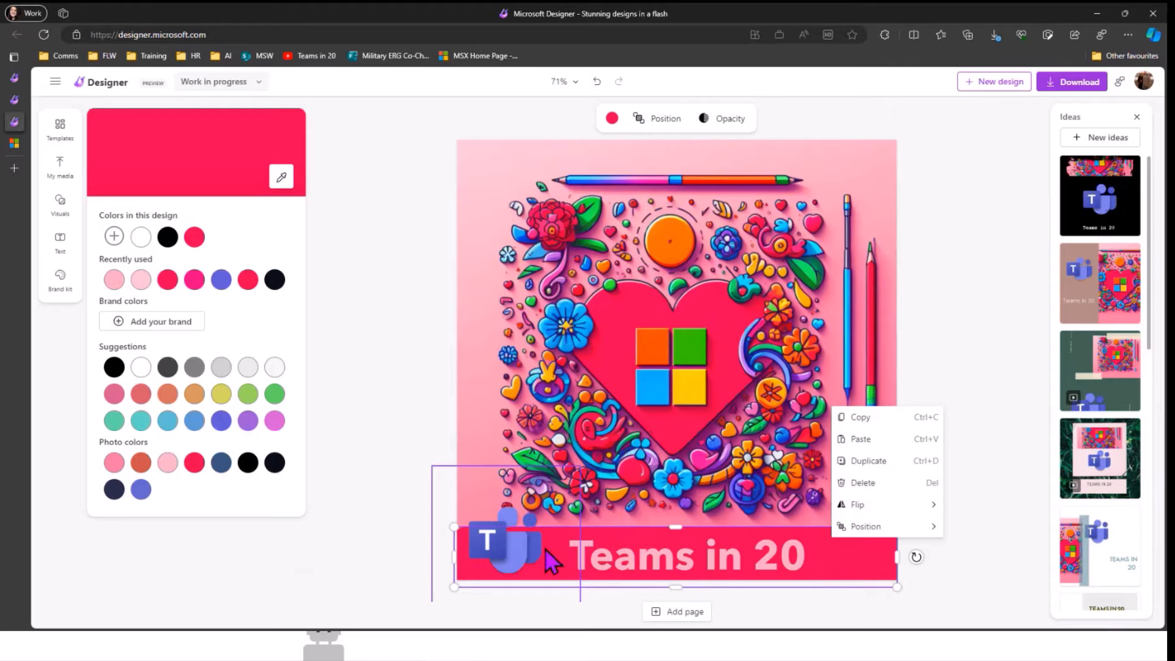
mouse_move(879, 528)
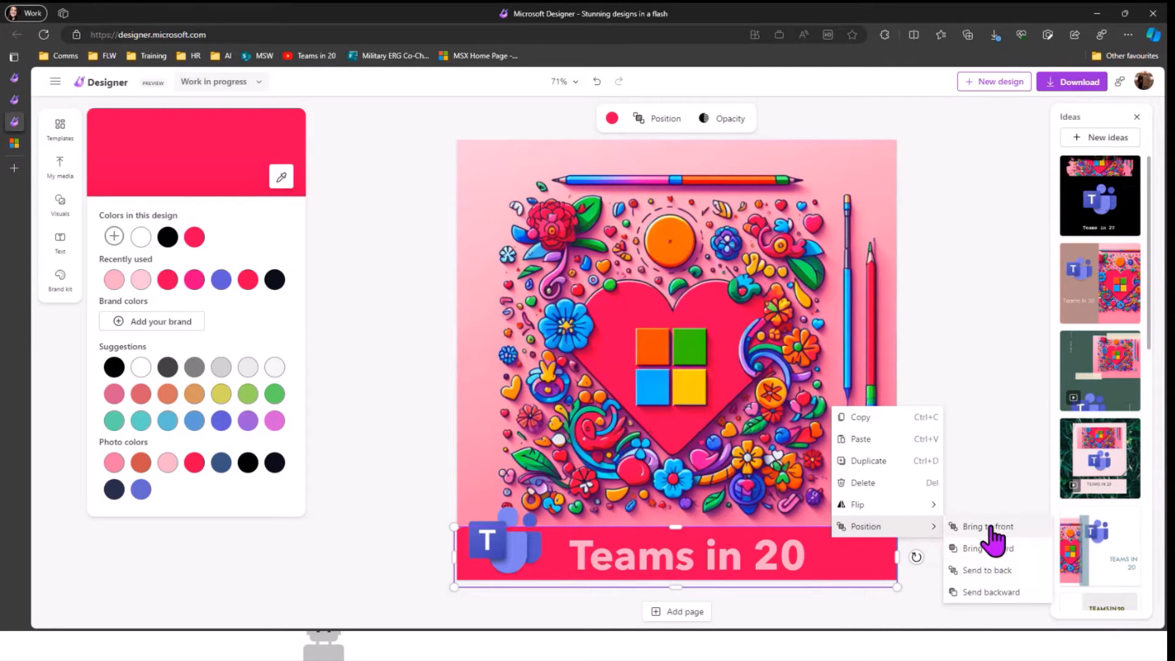
mouse_move(900, 510)
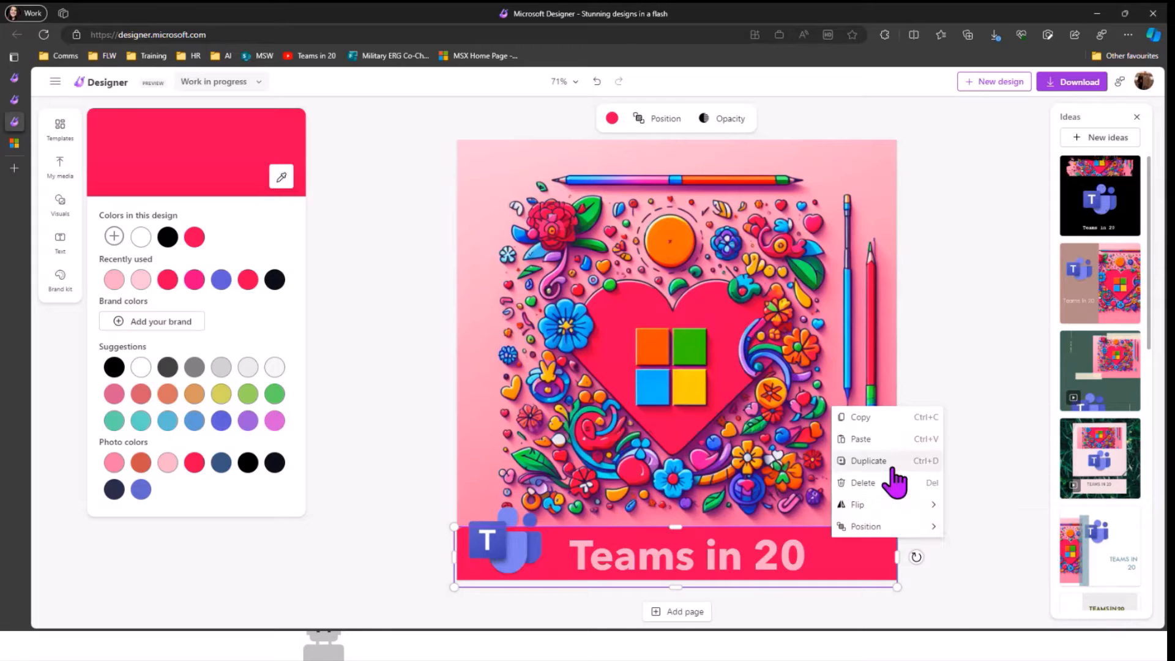
click(409, 166)
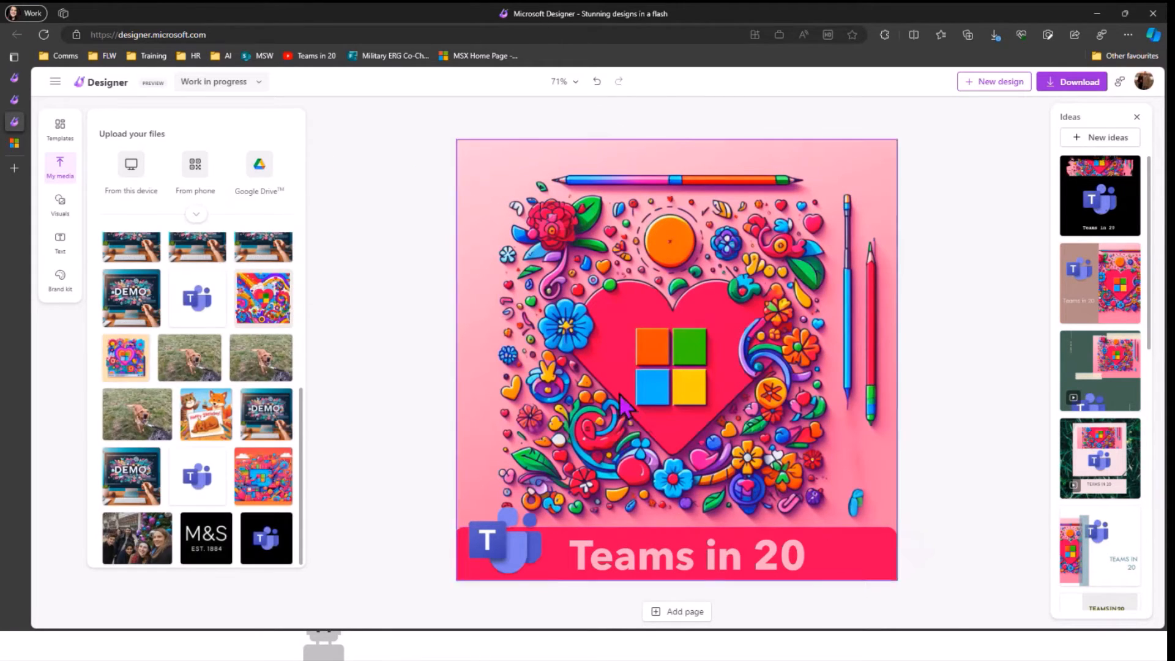
Step: Show the Visuals, Text and Brand kit panels, then scroll the Suggested styles such as Georgia and Broadway
click(60, 202)
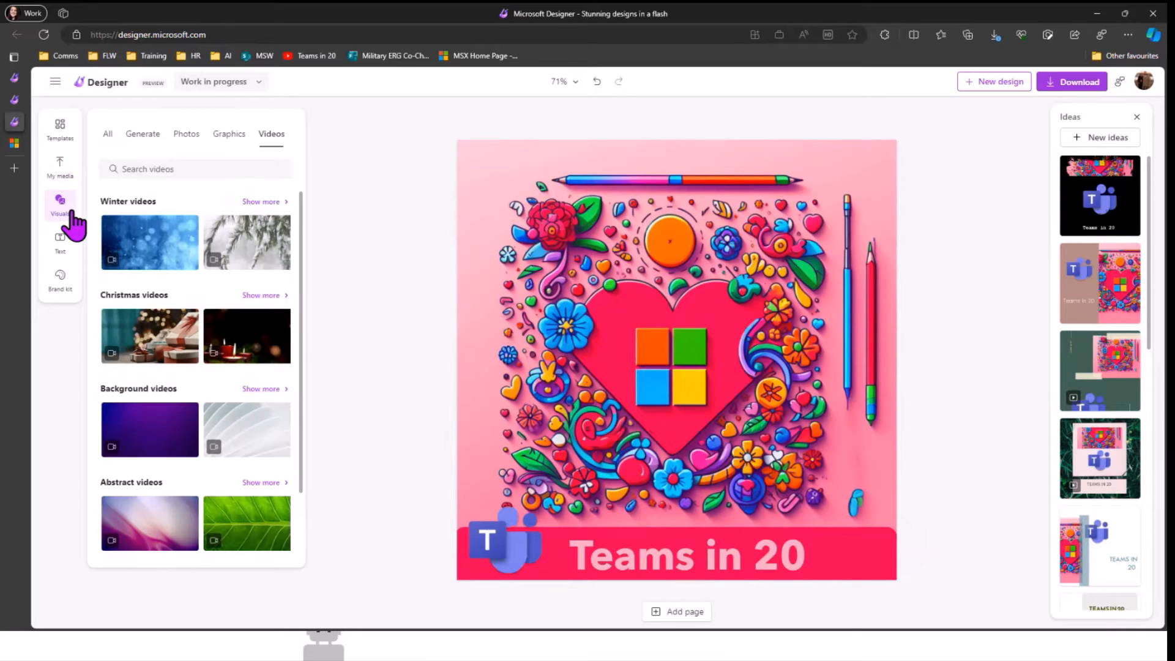
click(61, 245)
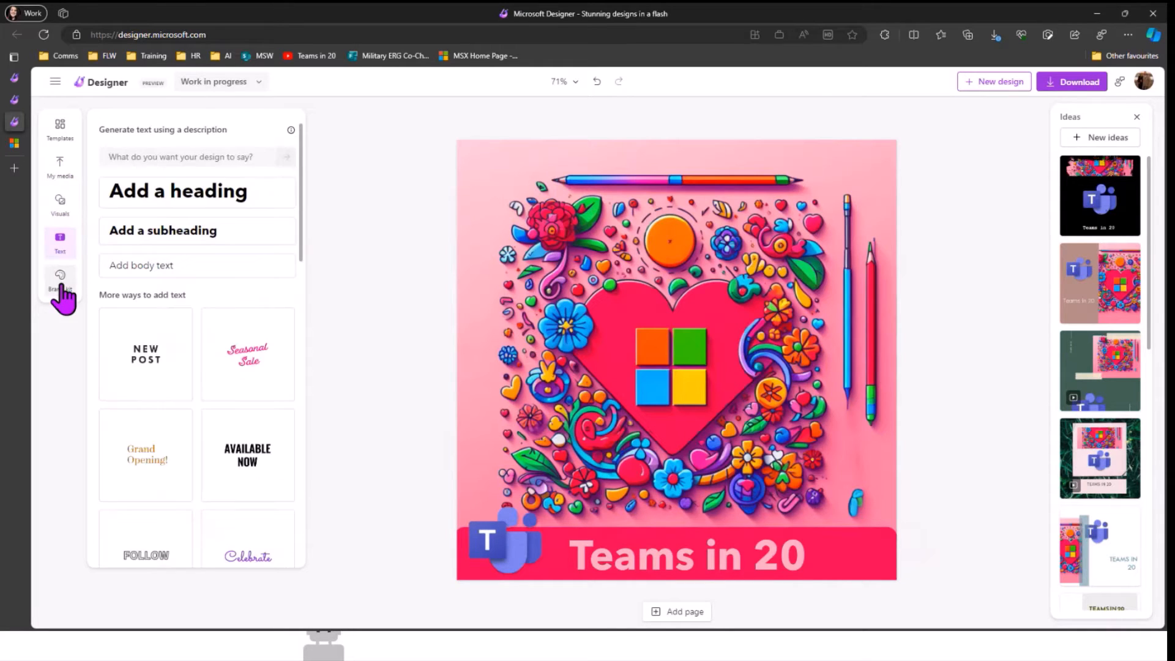
click(60, 284)
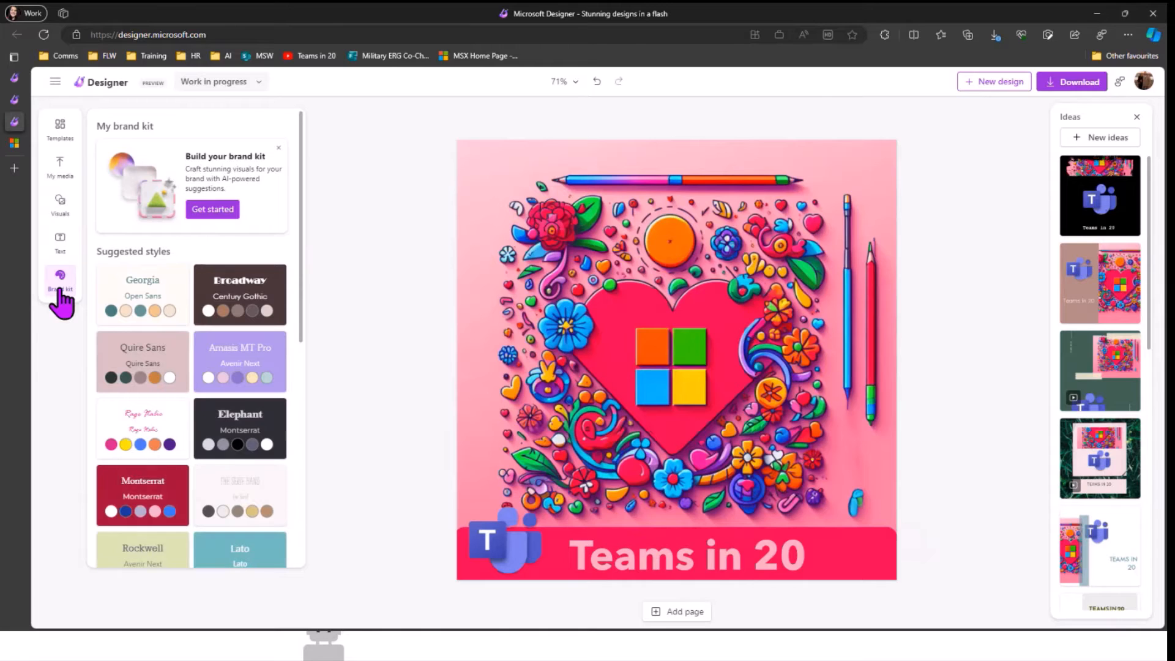
scroll(220, 180, down, 7)
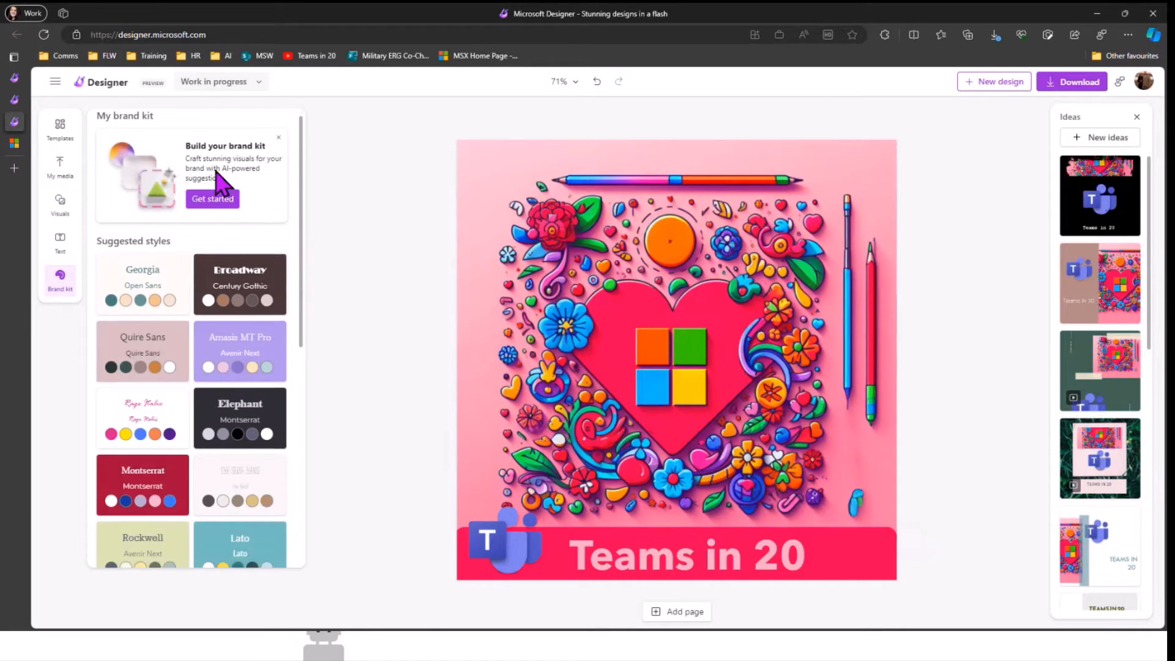
scroll(217, 183, up, 7)
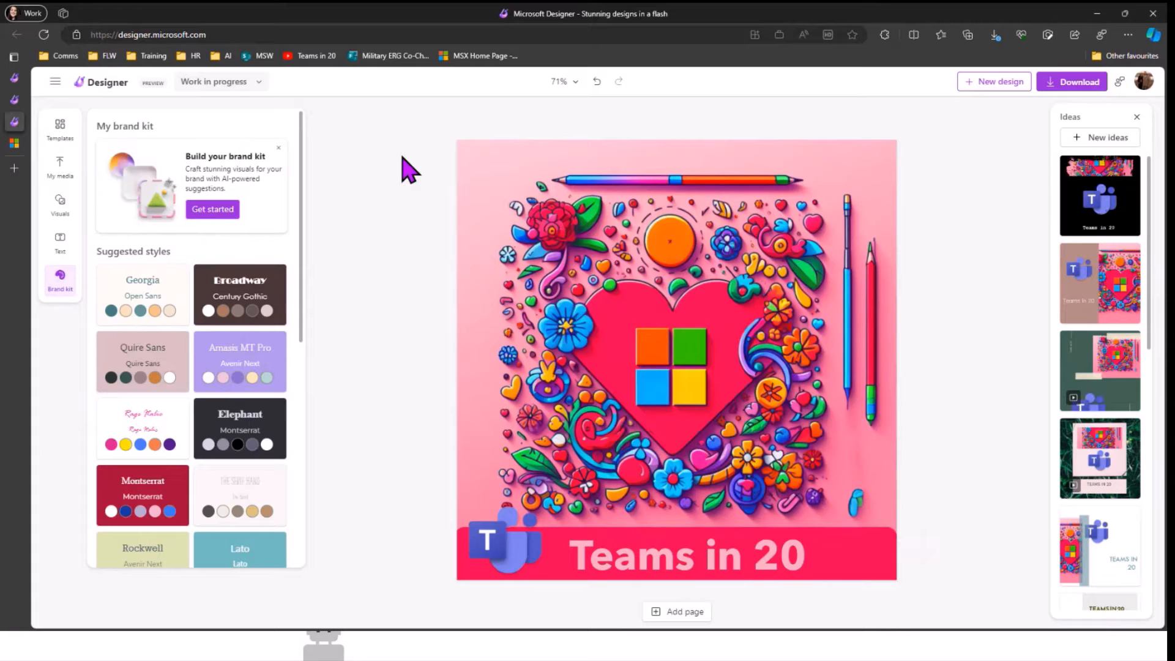
Step: Add a blank second page after the Teams in 20 page, then return to page 1
click(698, 613)
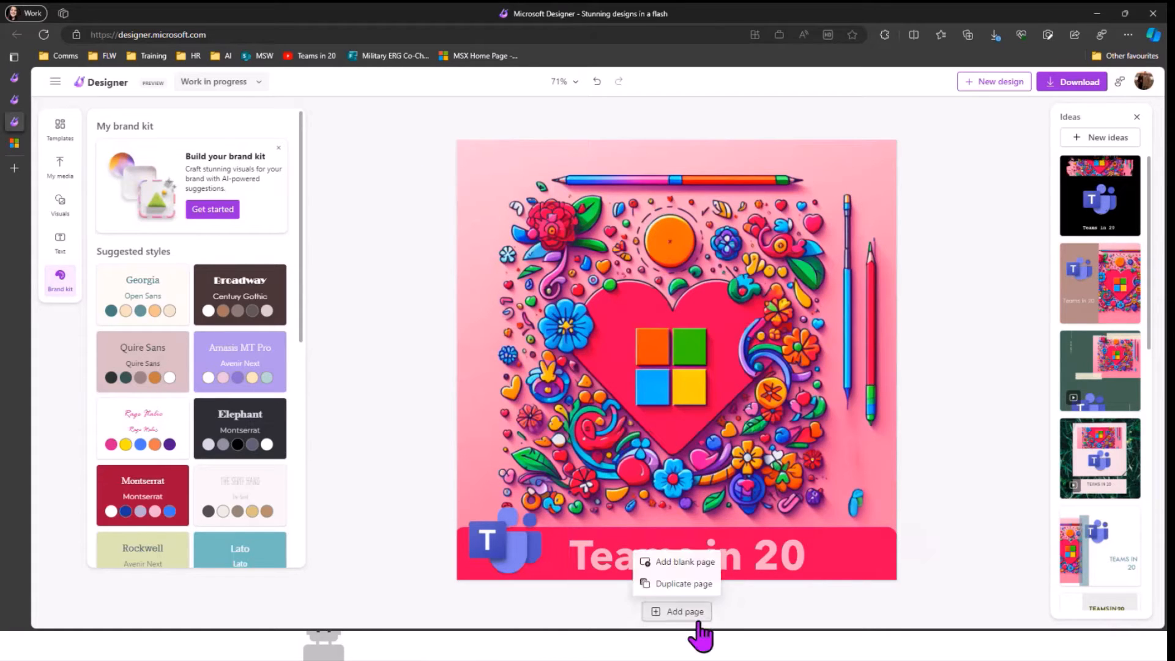
click(698, 562)
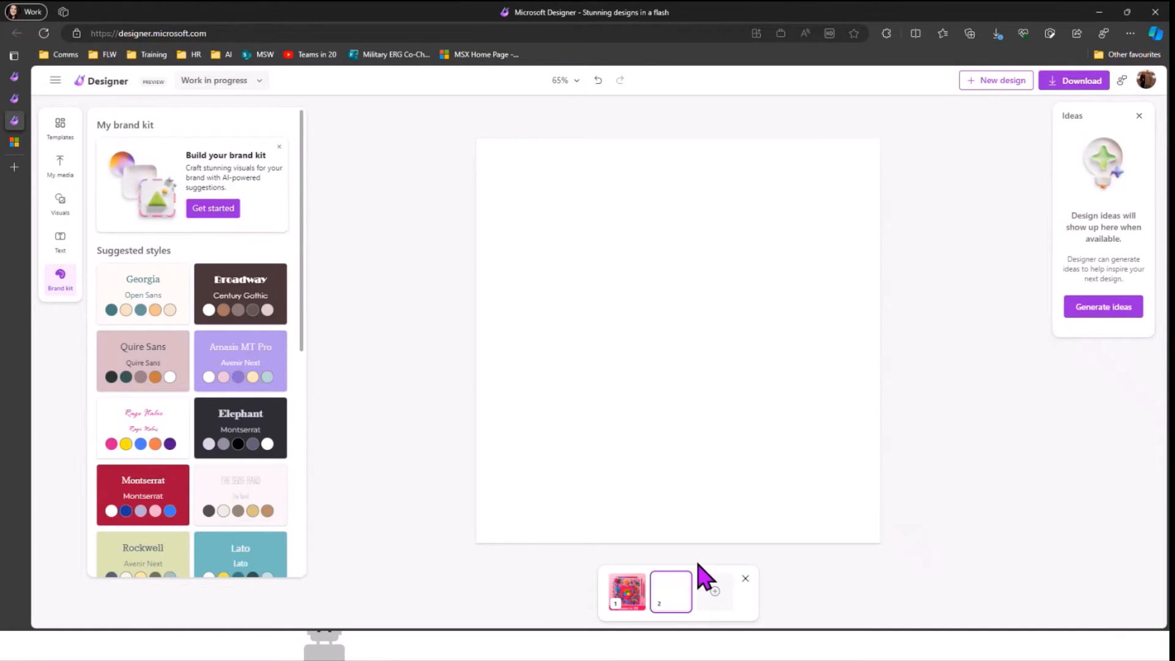
click(627, 592)
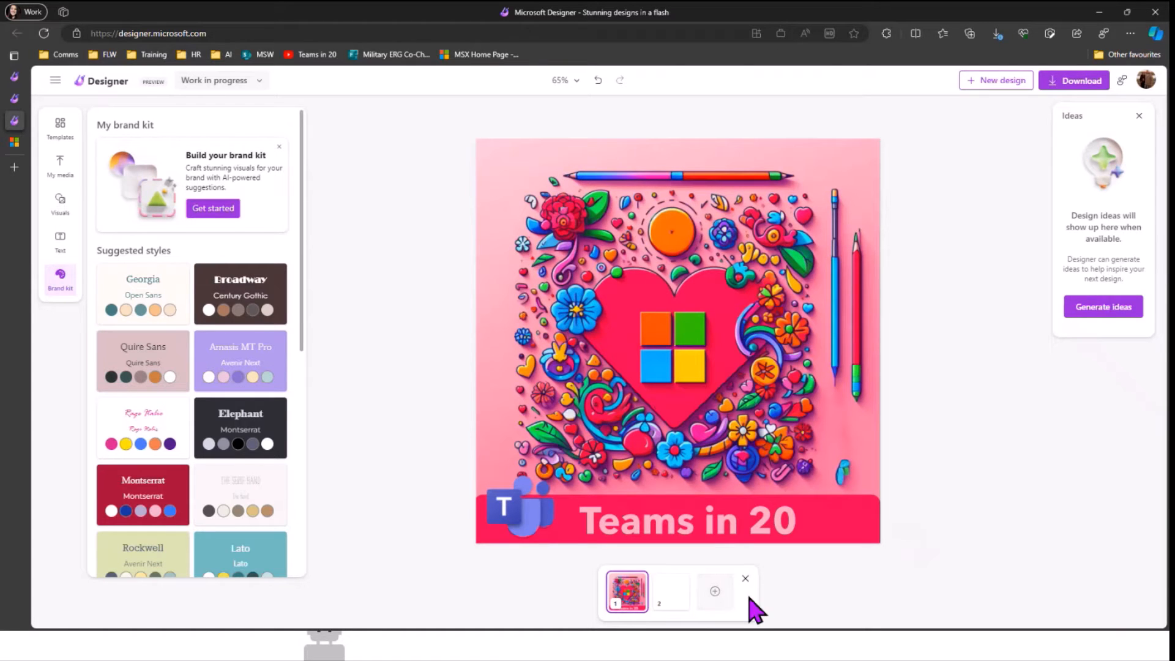
Step: Set the download options to PNG (Recommended), exporting only the Current Page
click(1063, 83)
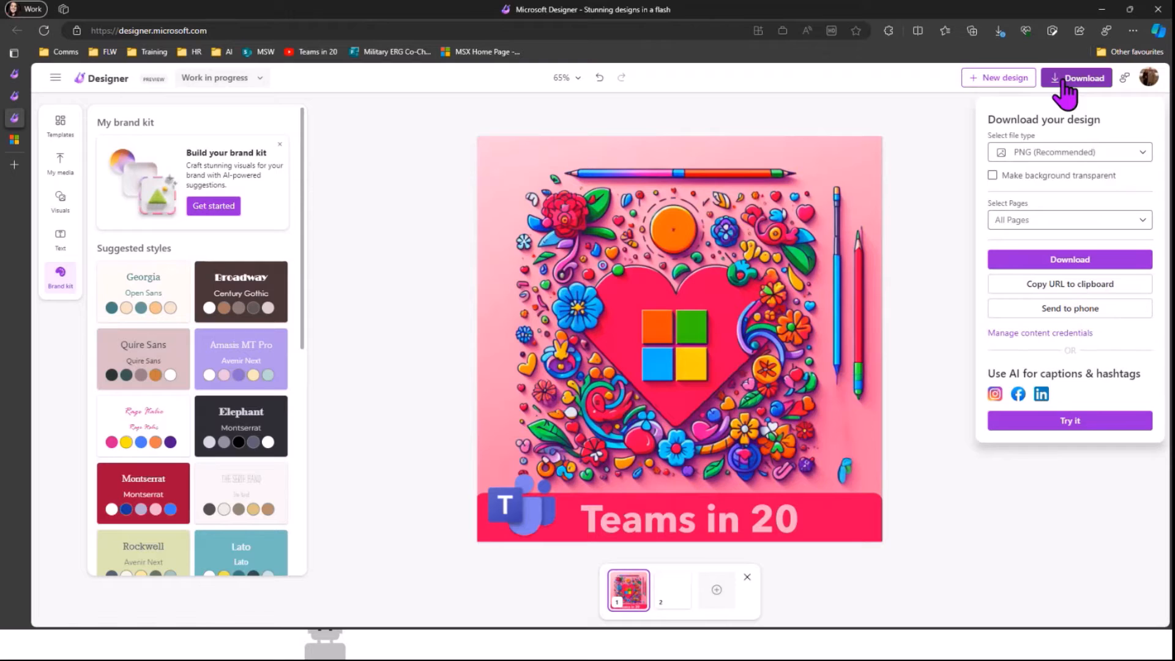
click(1064, 153)
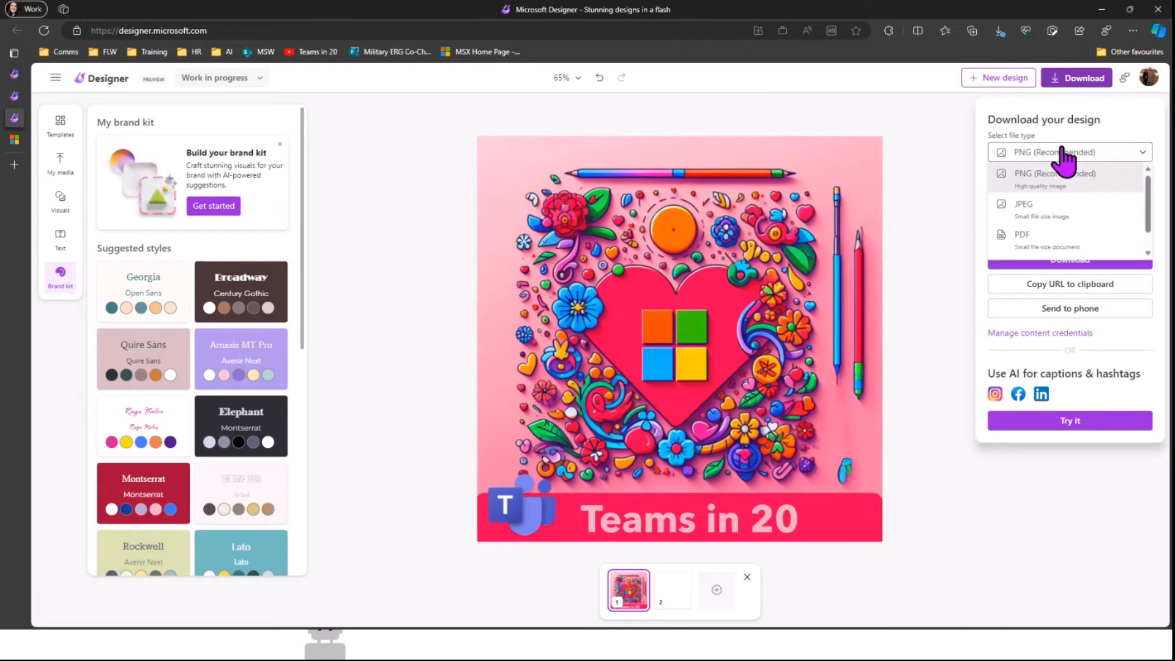
click(1064, 211)
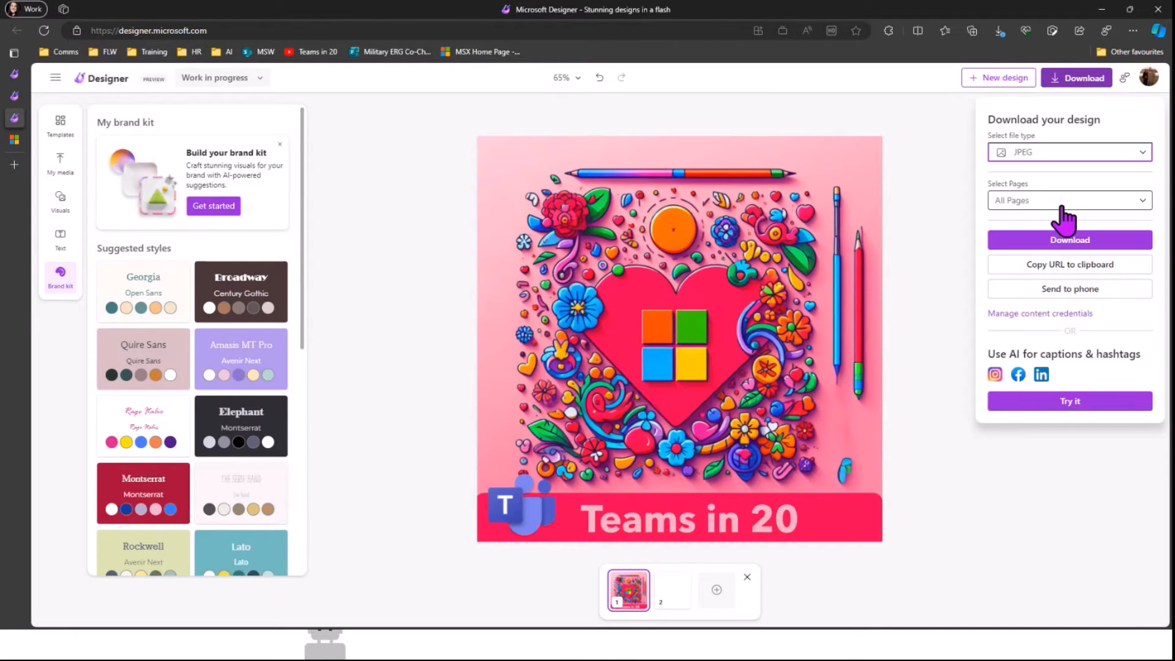
click(1064, 208)
click(1002, 244)
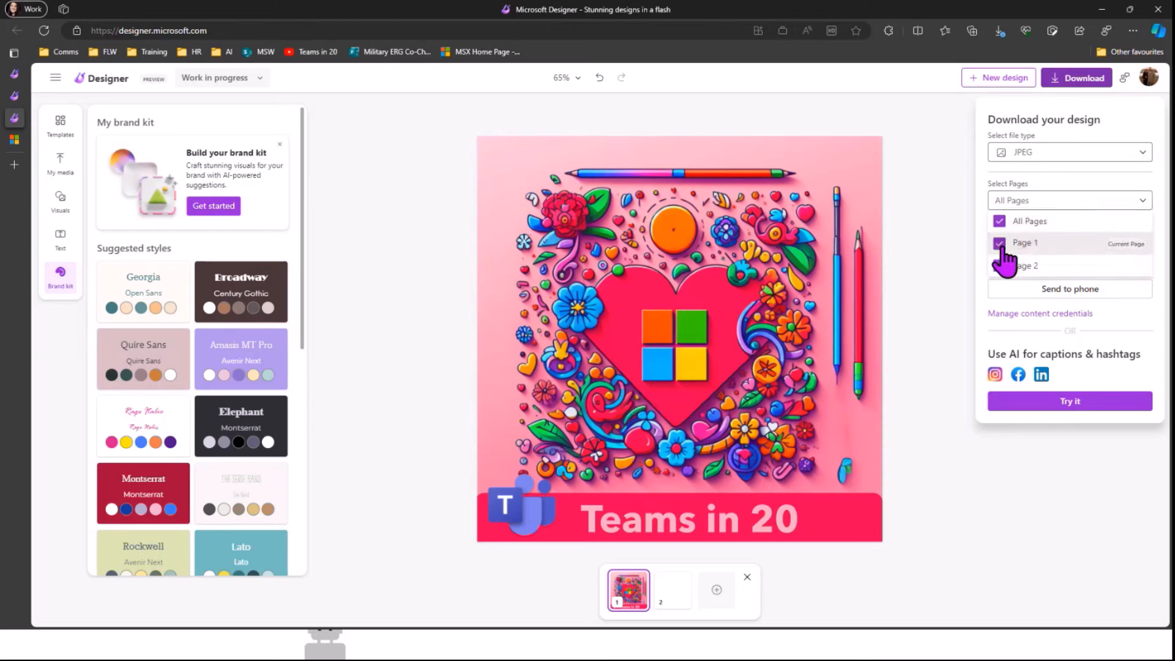
click(1001, 262)
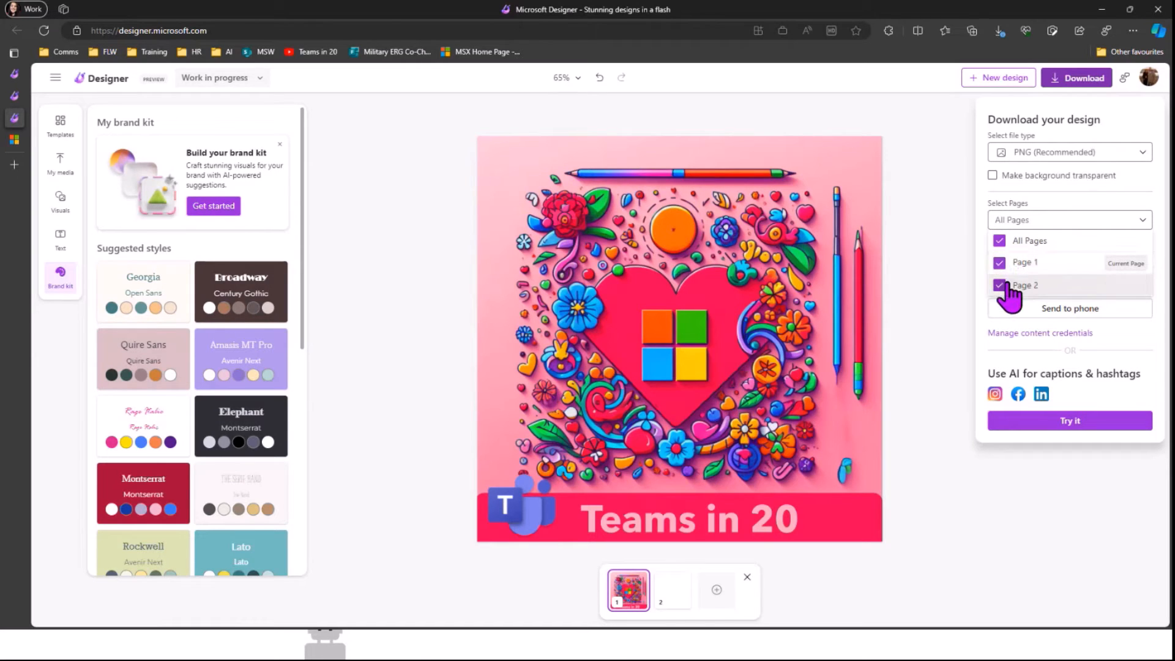
click(1000, 285)
click(1124, 270)
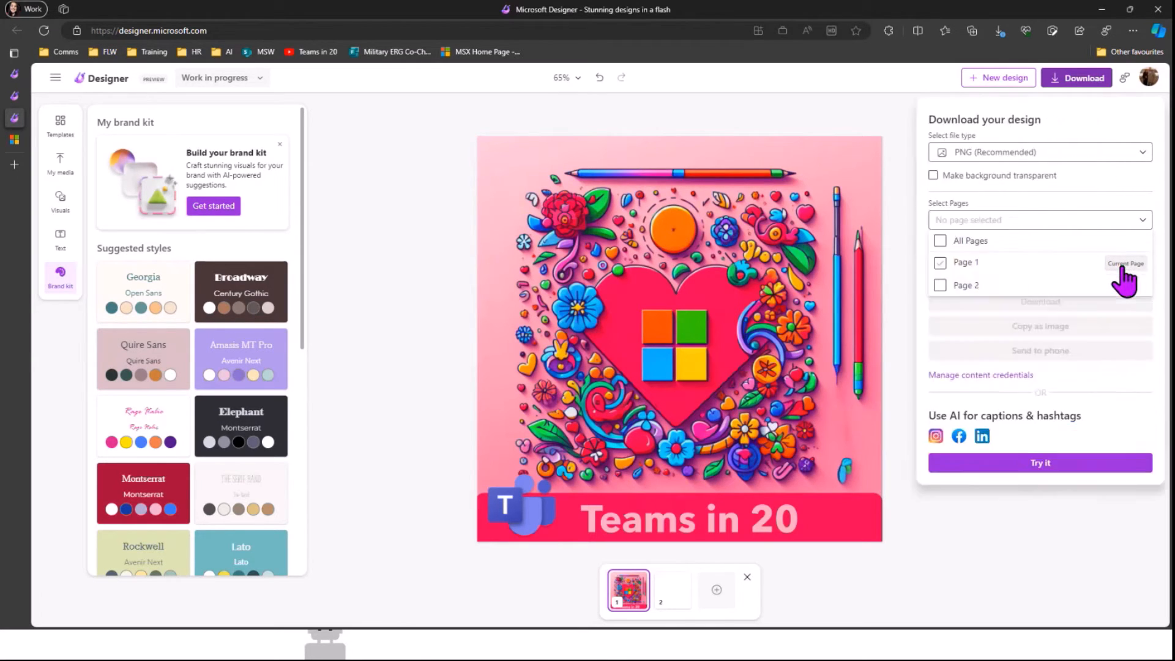
click(1123, 346)
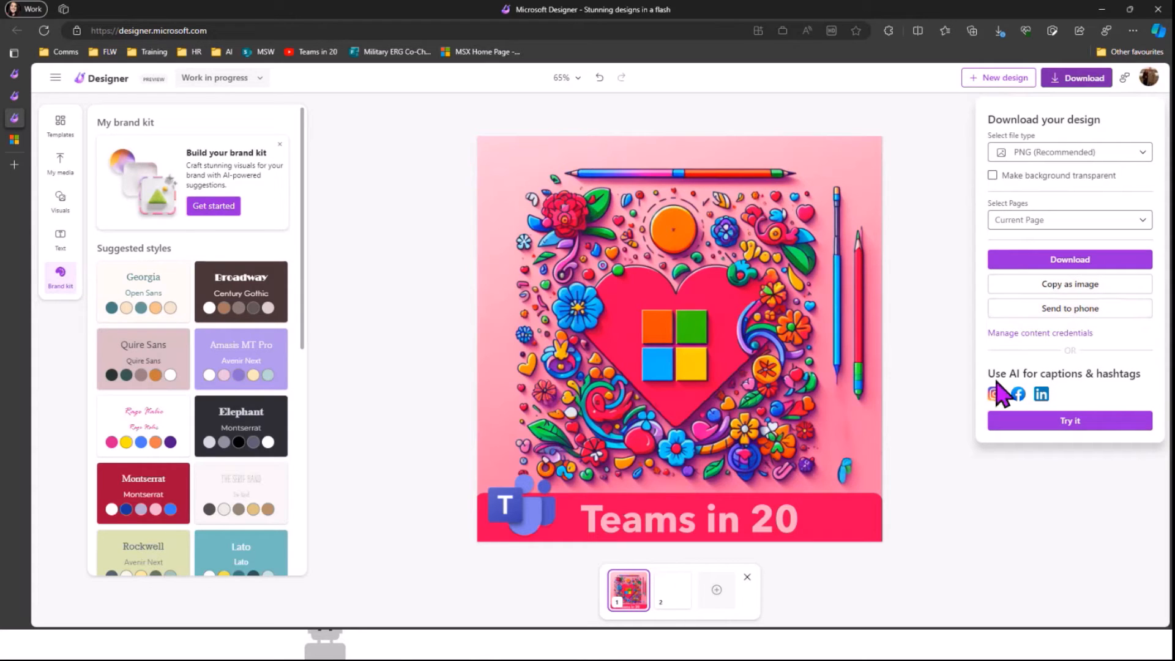
Step: Start AI captions & hashtags and compare the Instagram, Facebook and LinkedIn post previews
click(1117, 423)
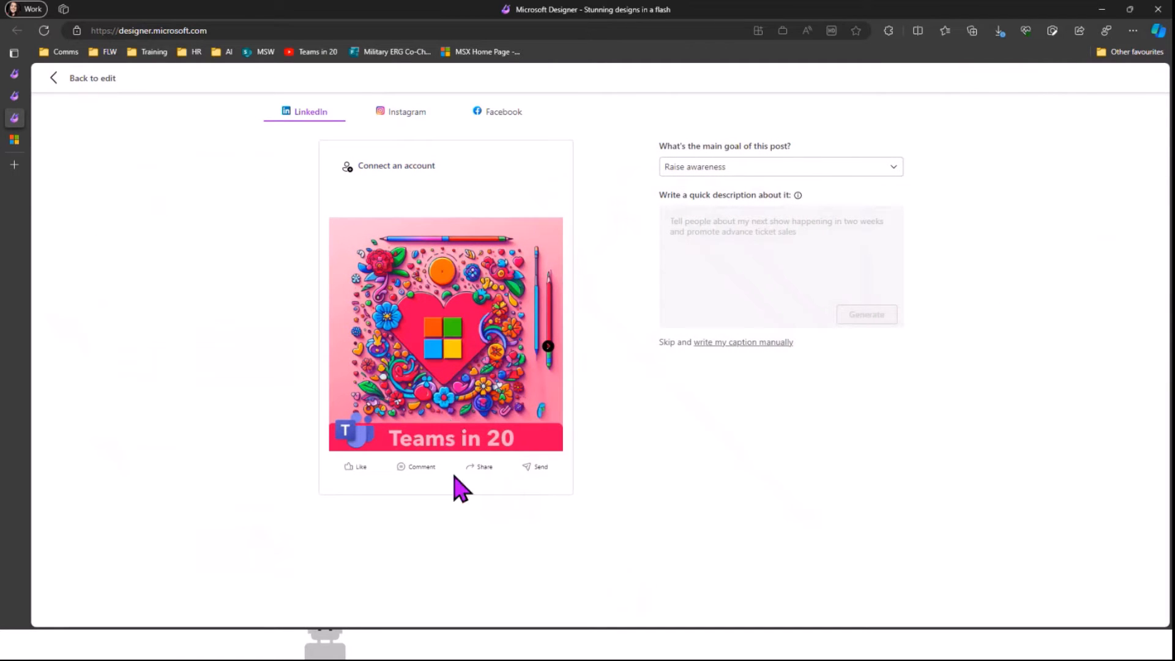
click(392, 123)
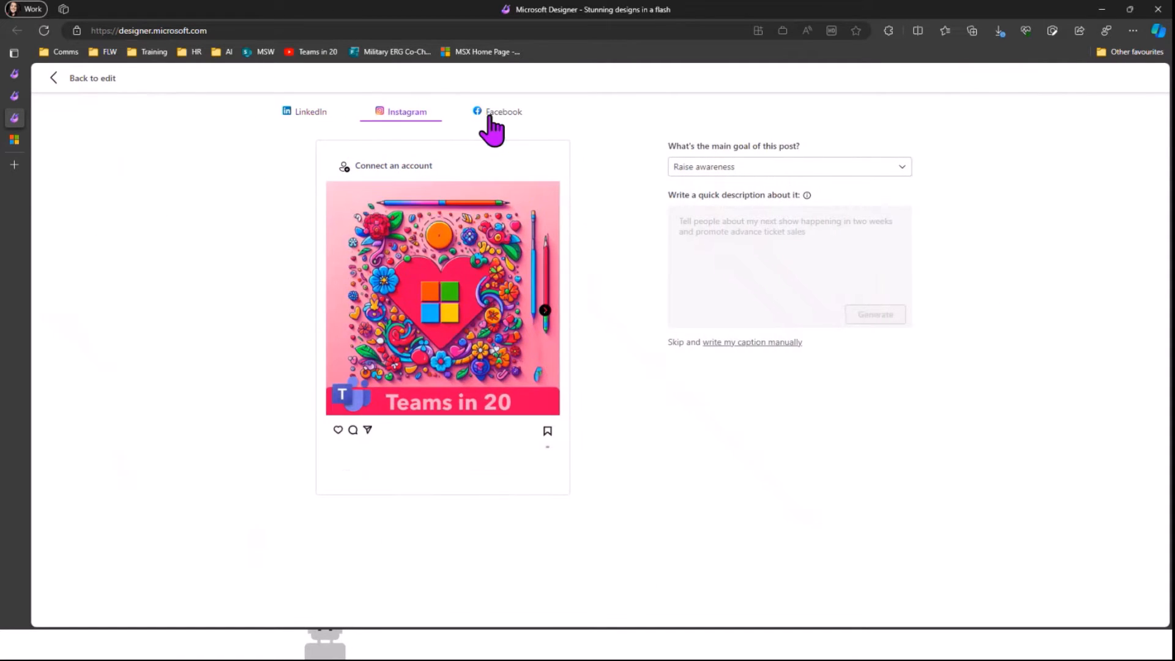
click(492, 119)
click(310, 115)
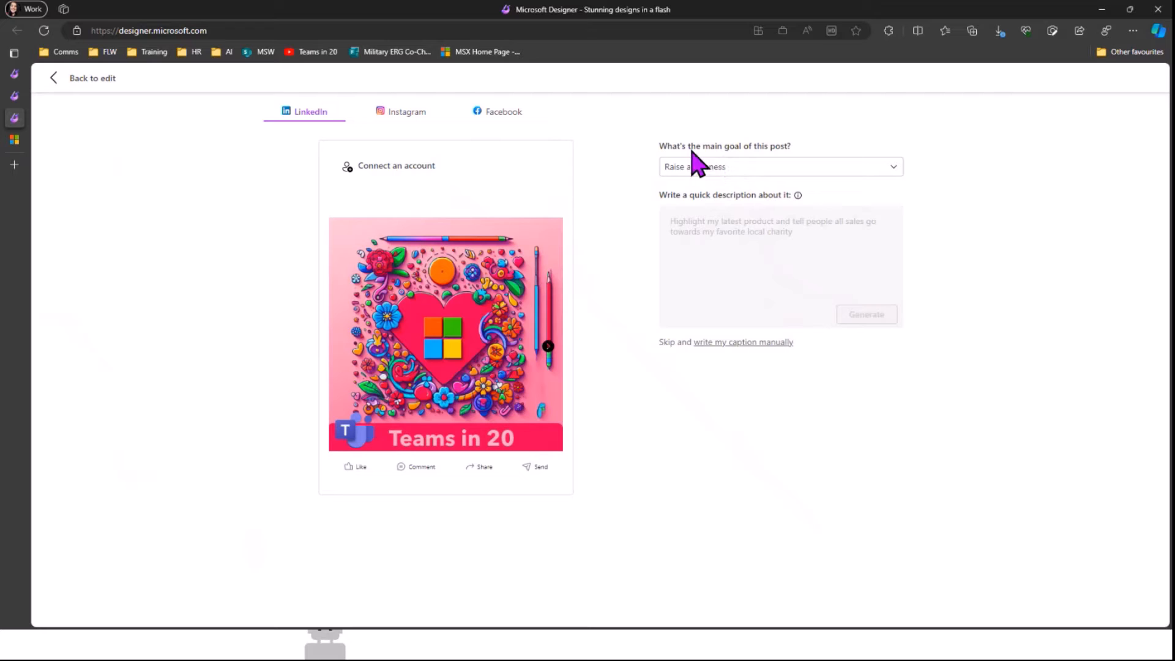
Step: Set the post goal to Get more engagement and describe inviting users to the next Teams in 20 session
click(776, 172)
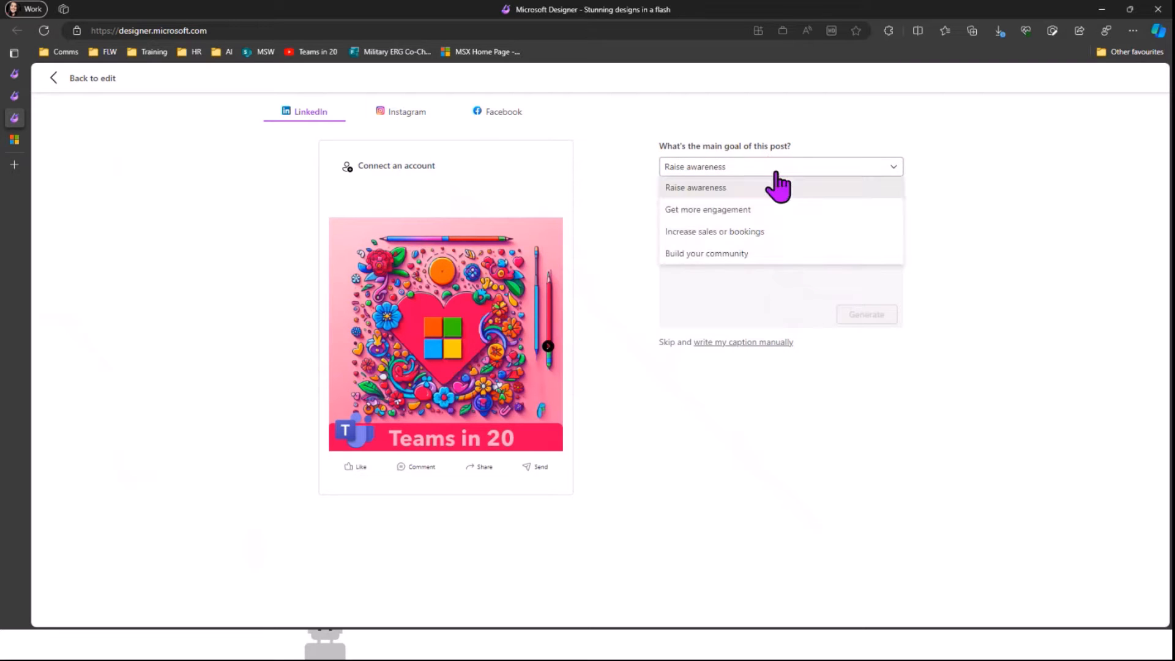
click(749, 209)
click(723, 241)
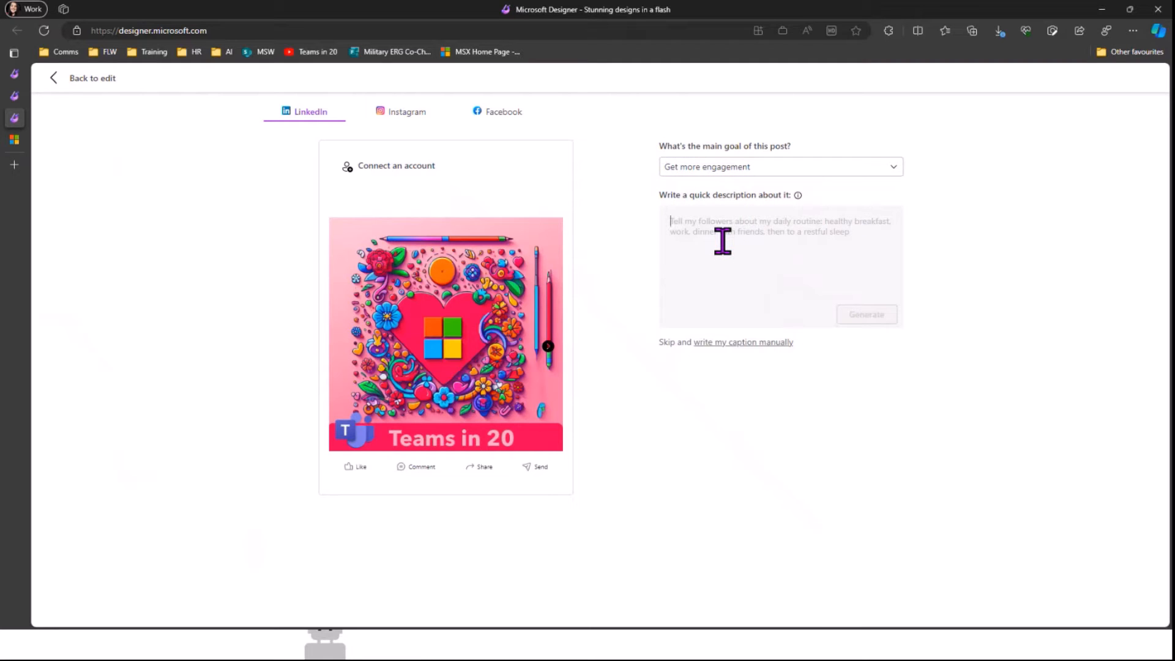
text(Show us)
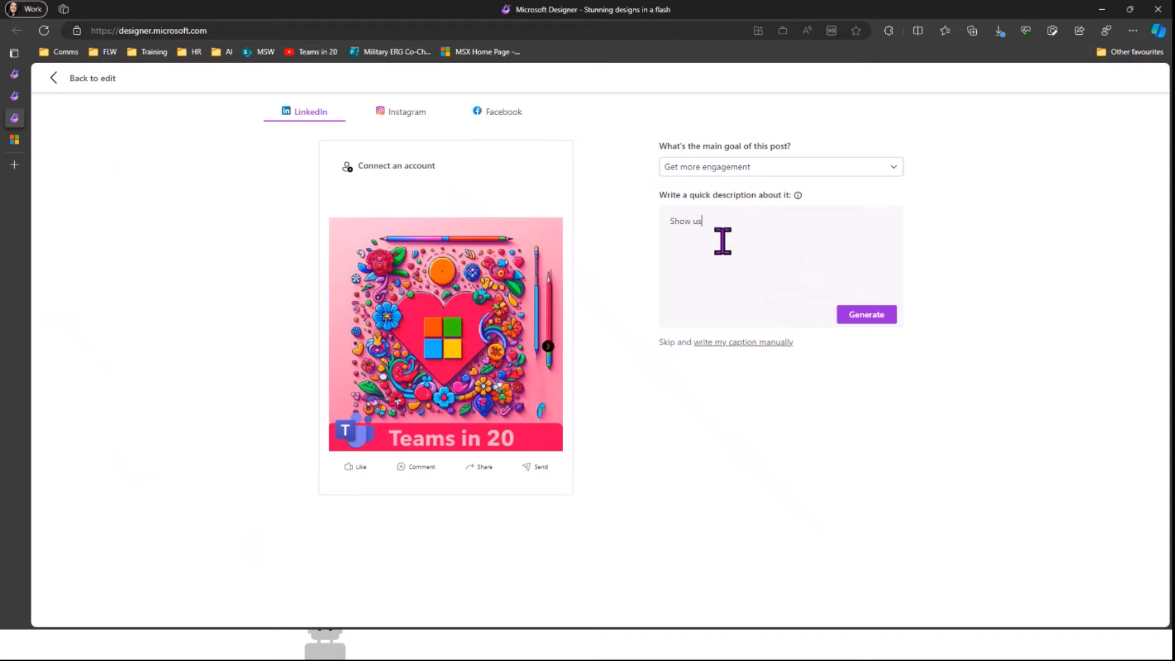
text(ers the ama)
text(zing contnt)
text(nt on Team)
text(s on)
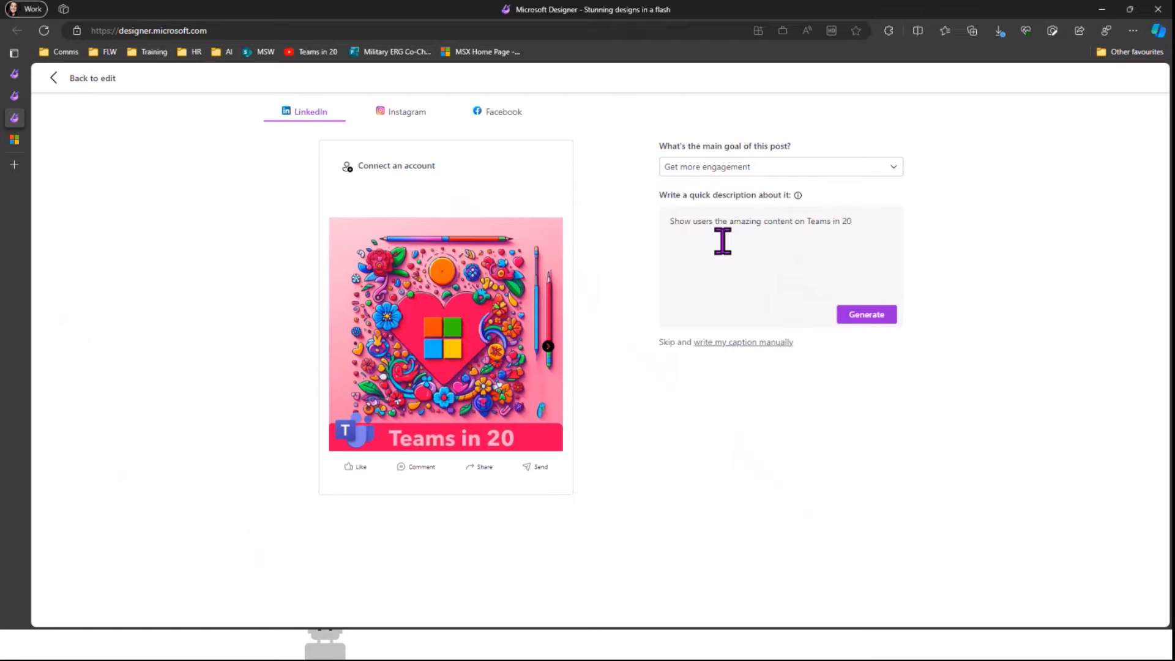
text( 20 and invite them to the next session on V)
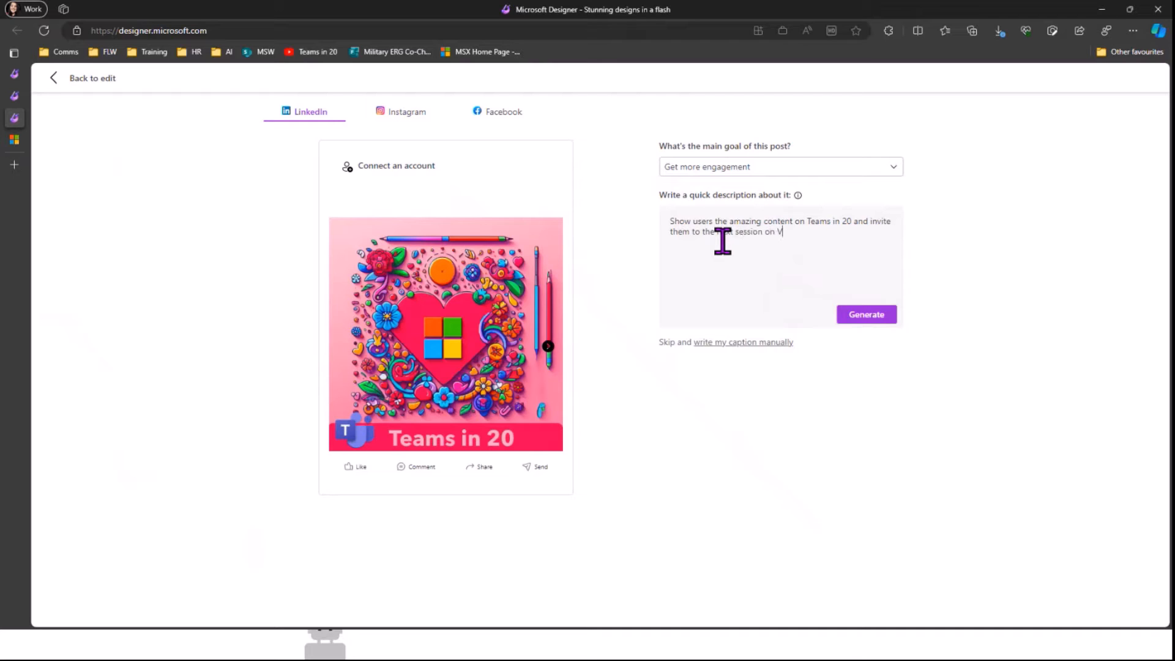
text(alentines Day!)
Step: Generate AI captions and apply the 'Feel the love and join us…' caption to the LinkedIn post
click(891, 316)
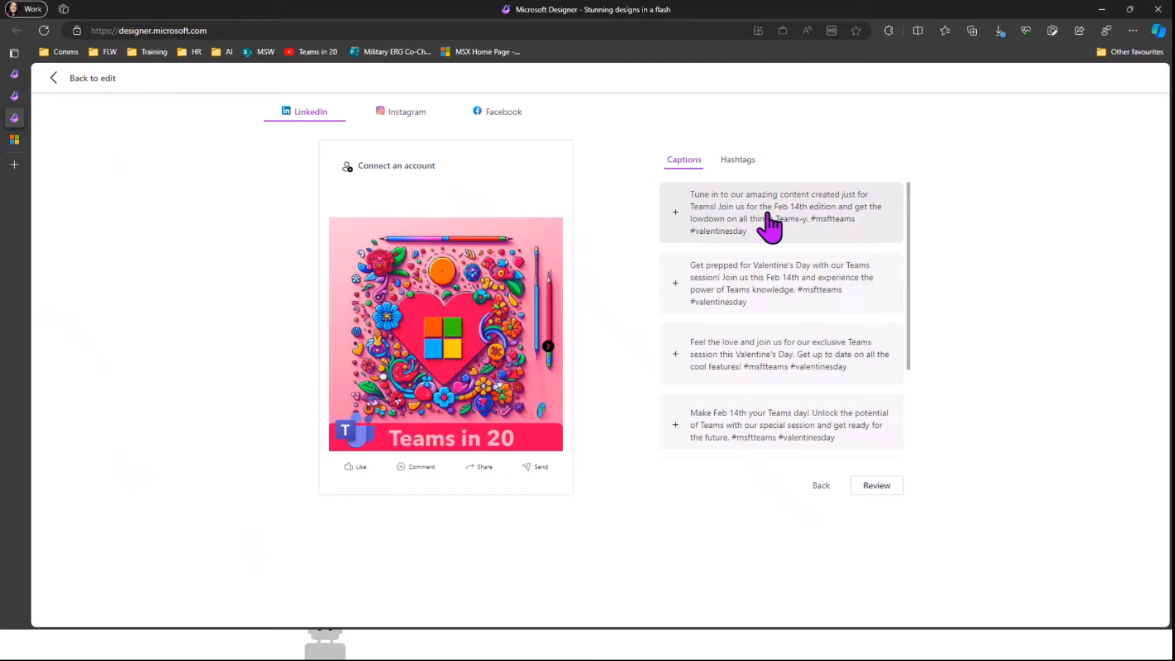
scroll(844, 250, down, 1)
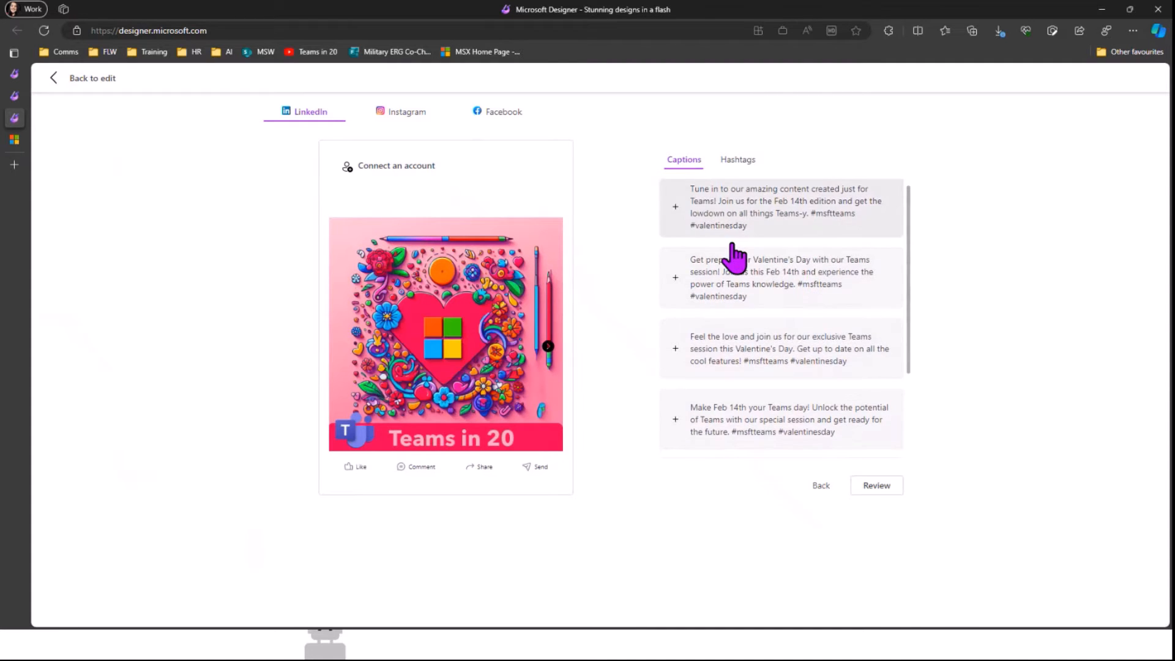
scroll(735, 257, down, 1)
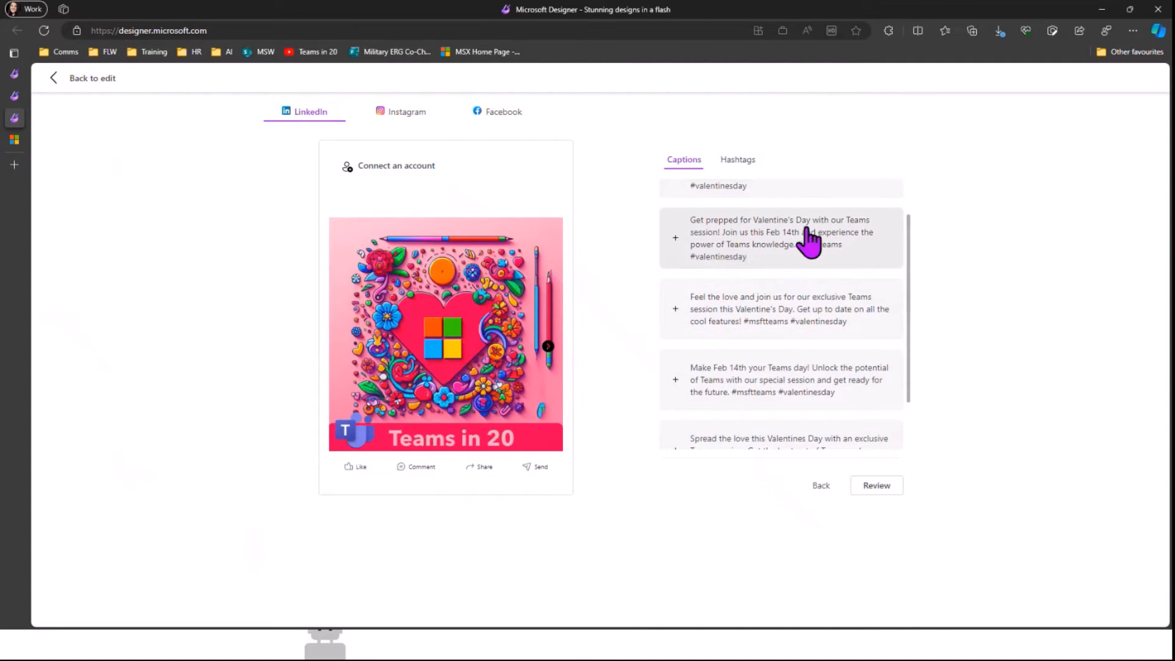
scroll(868, 247, down, 1)
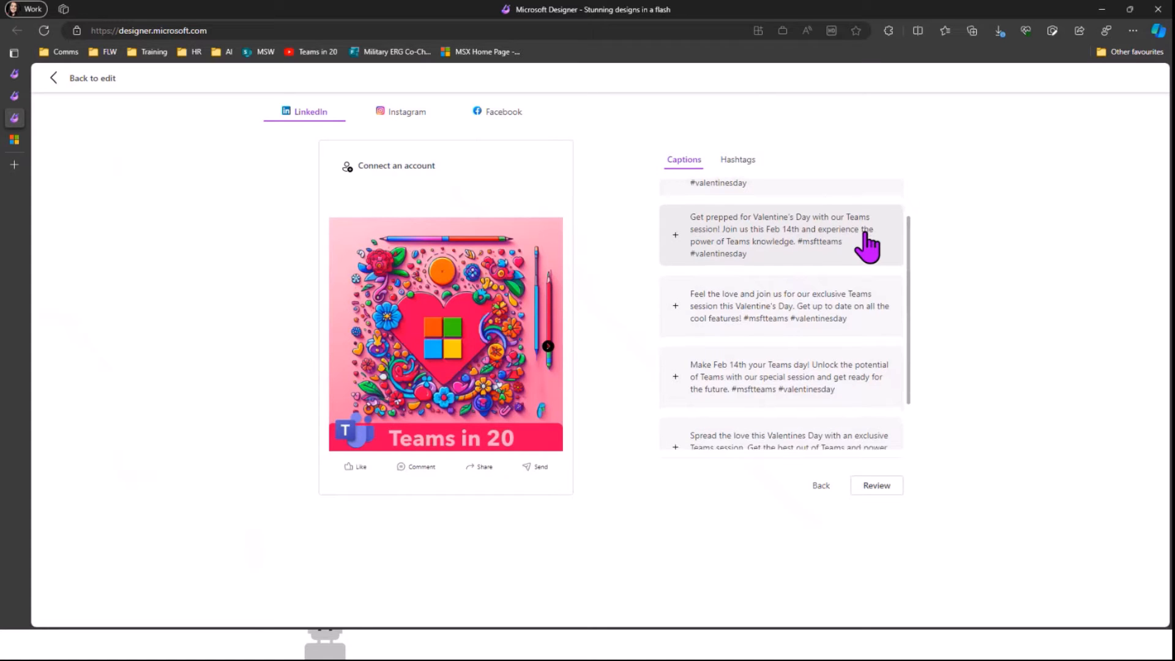
click(873, 314)
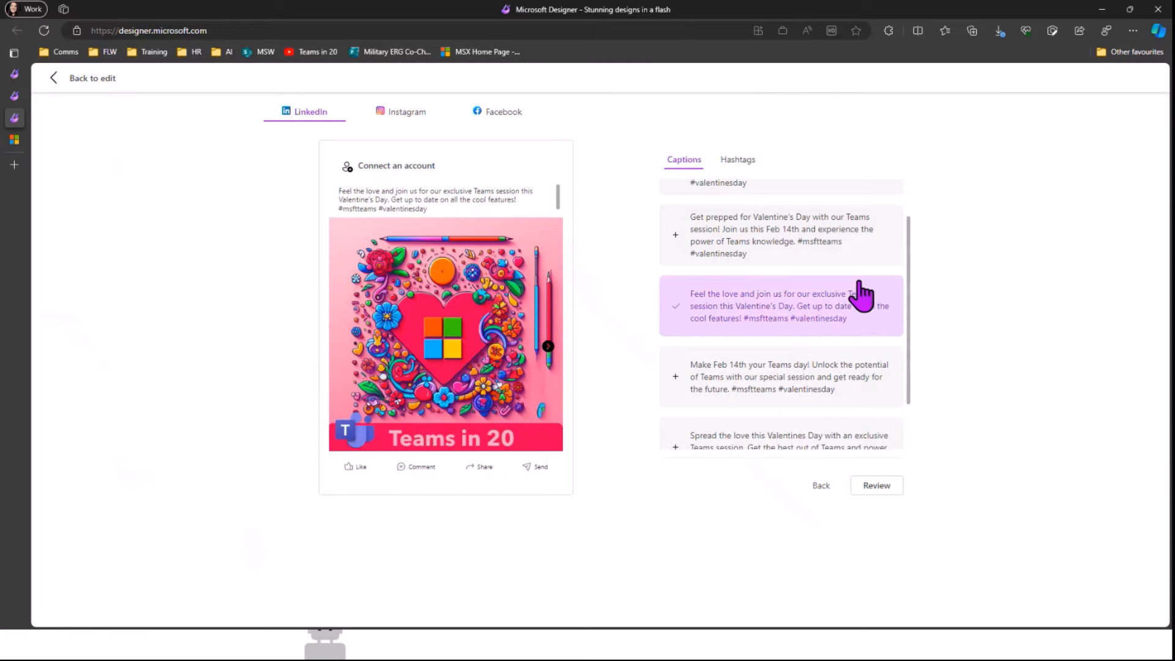
click(732, 160)
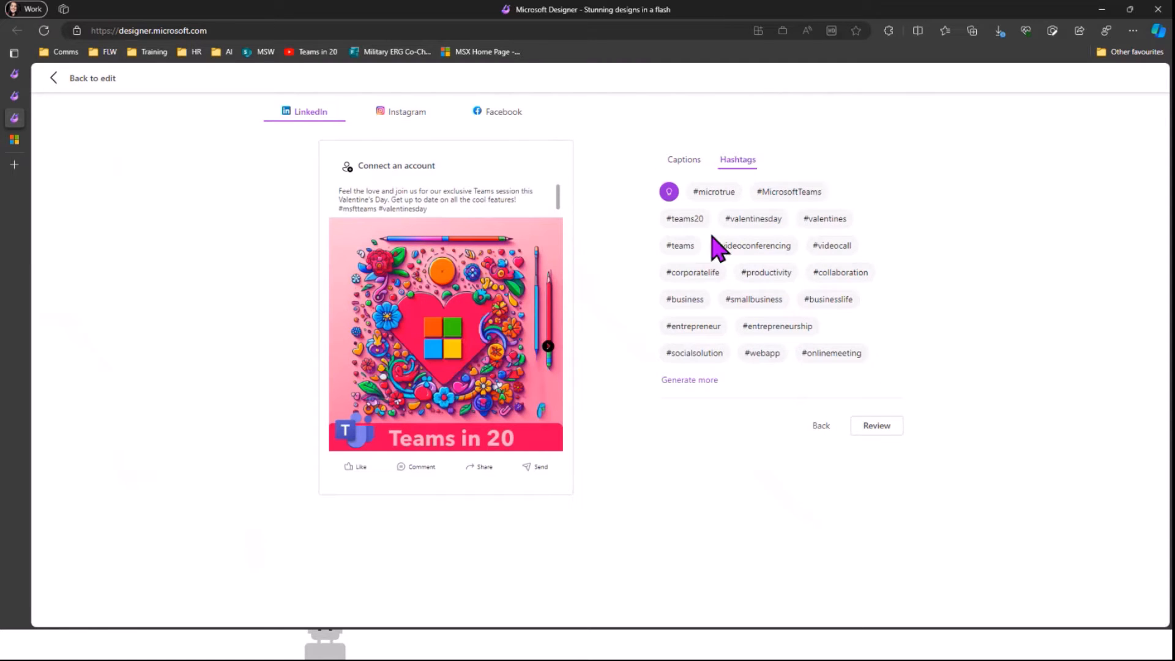
Step: Add #teams20, #MicrosoftTeams, #collaboration and #productivity to the caption and copy the caption text
click(670, 221)
click(808, 192)
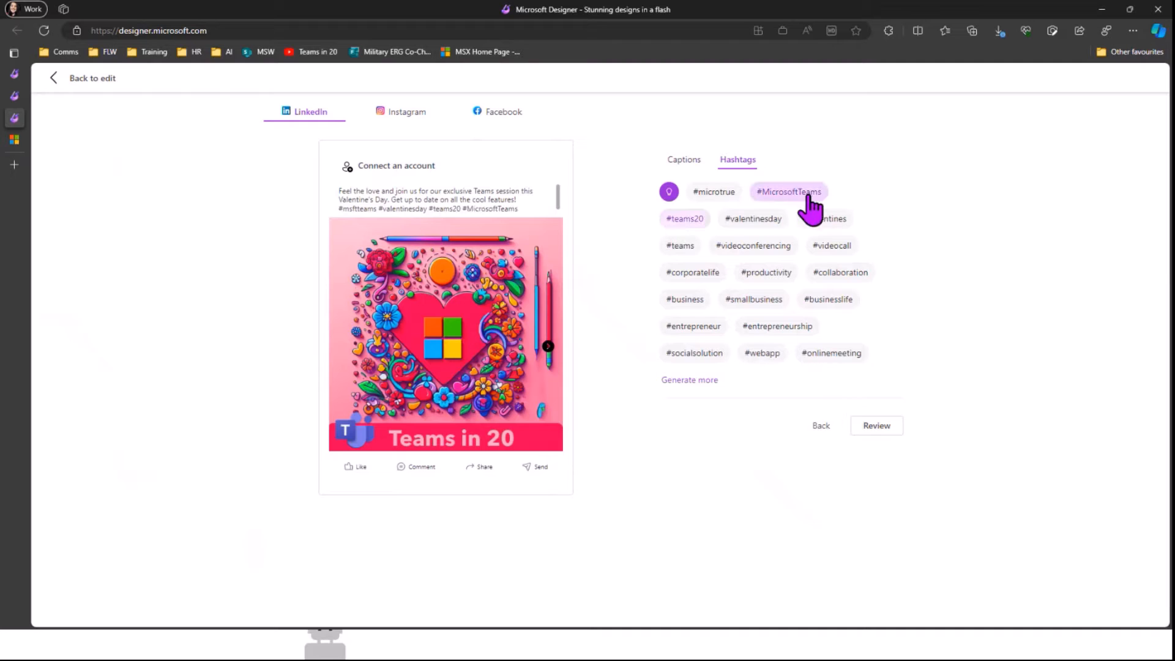
click(873, 274)
click(762, 274)
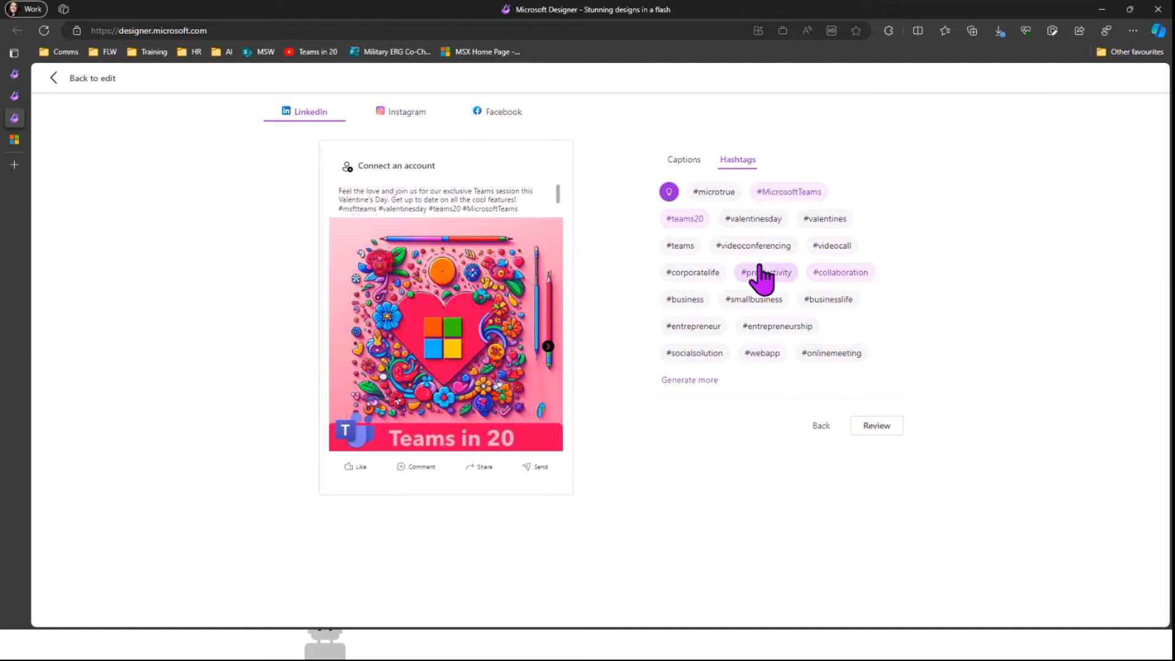
click(880, 426)
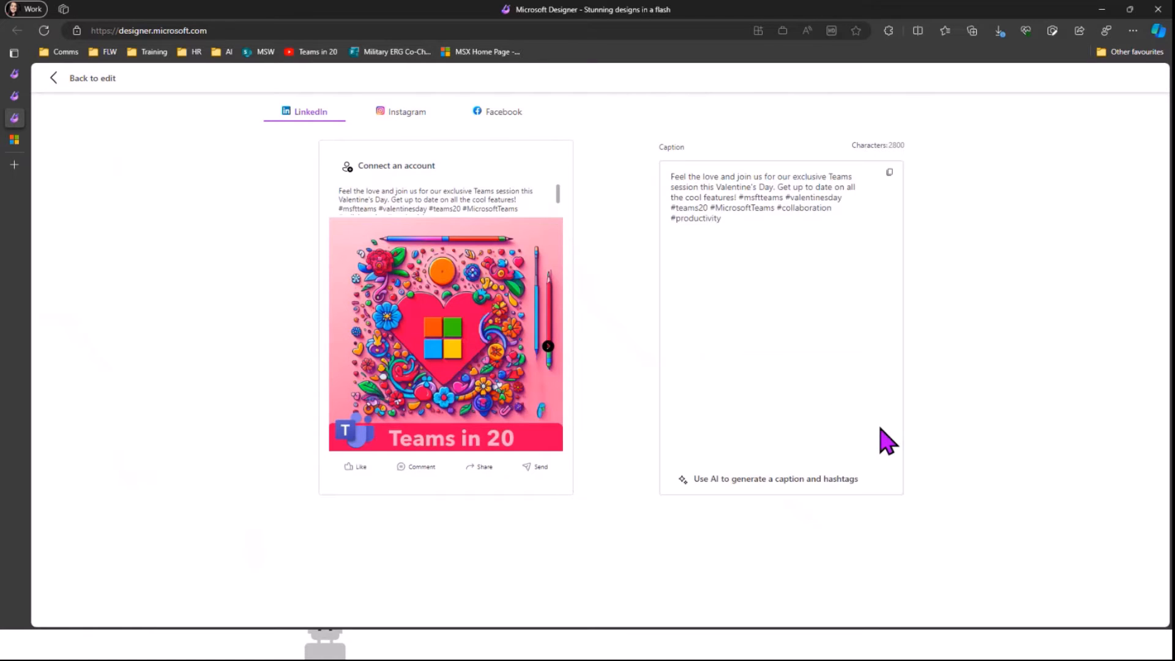
click(891, 174)
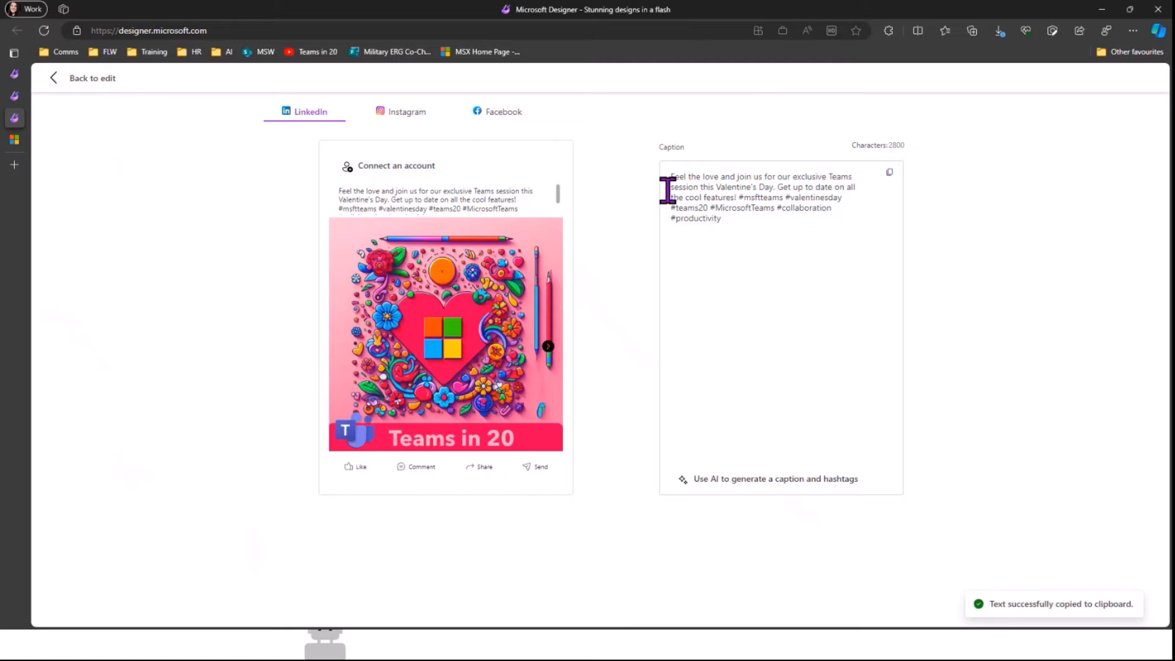
Step: Preview the post as Instagram, Facebook, then LinkedIn
click(404, 112)
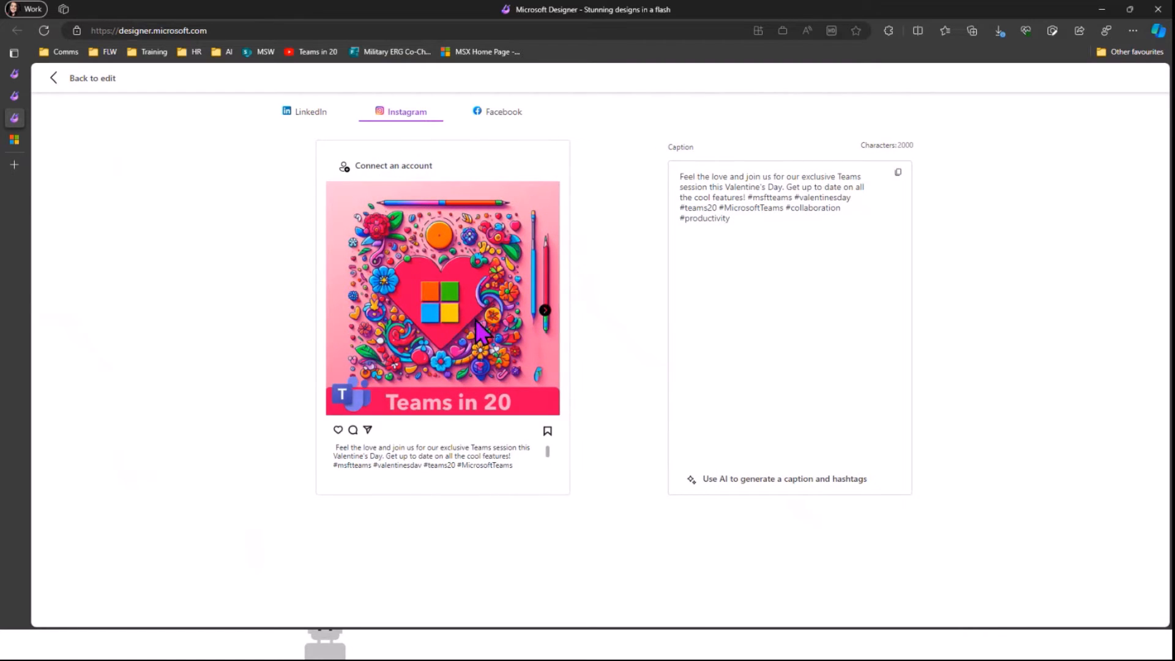
click(502, 116)
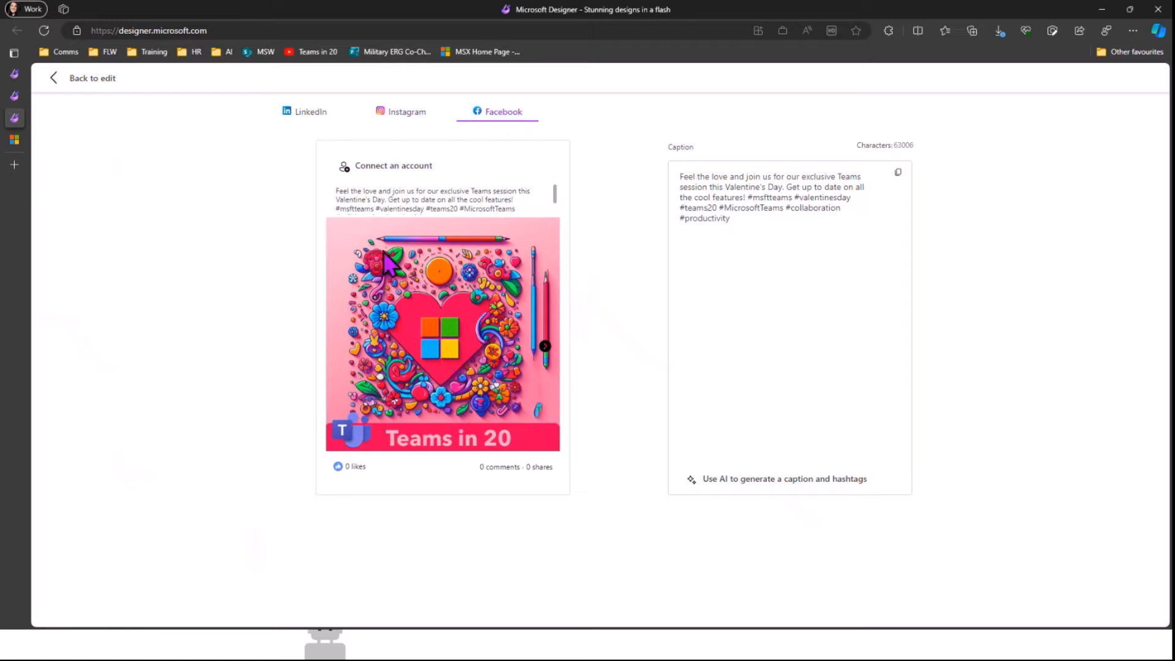
click(325, 118)
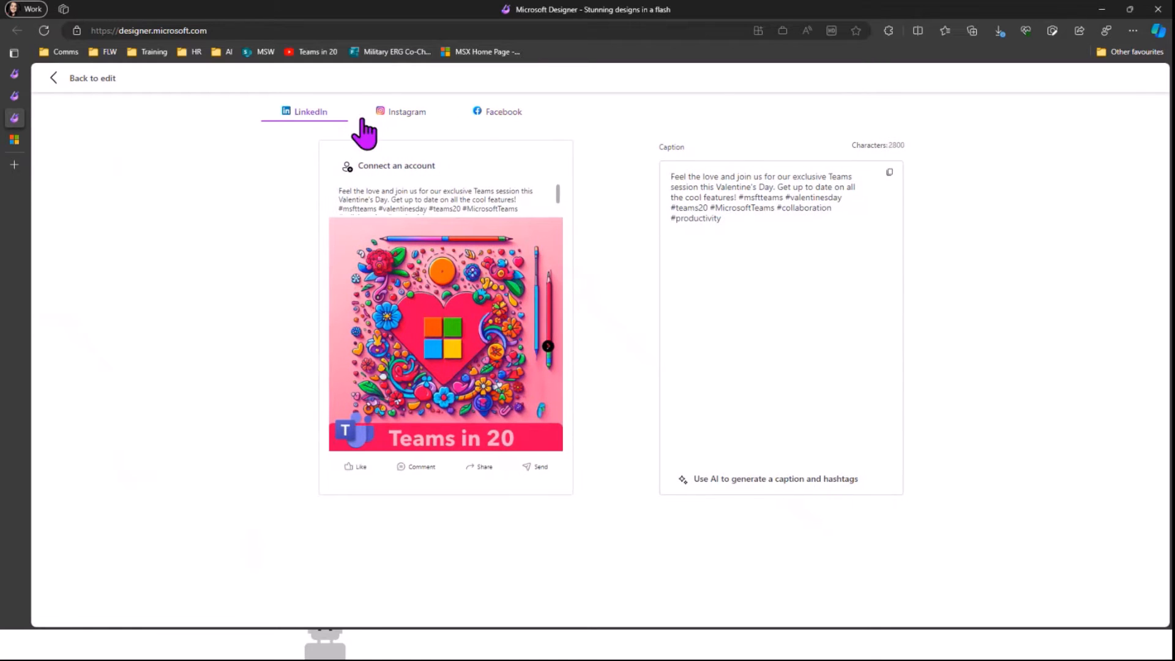
Step: Return from the share preview to editing and try starting a design from a text description
click(82, 78)
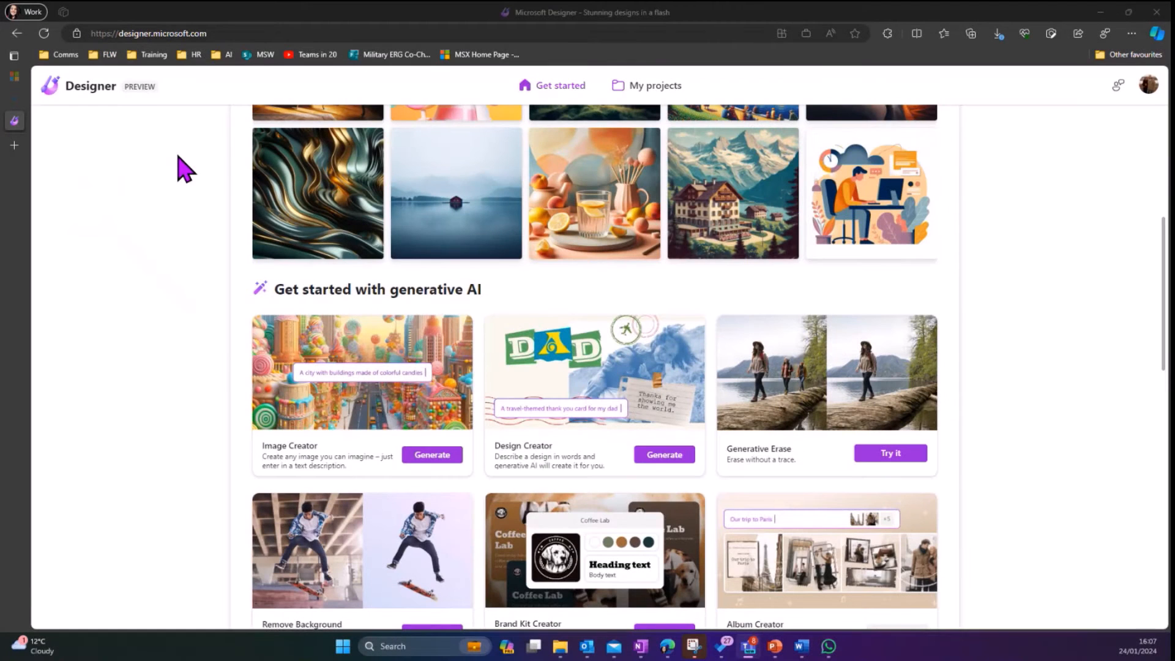
scroll(183, 168, up, 2)
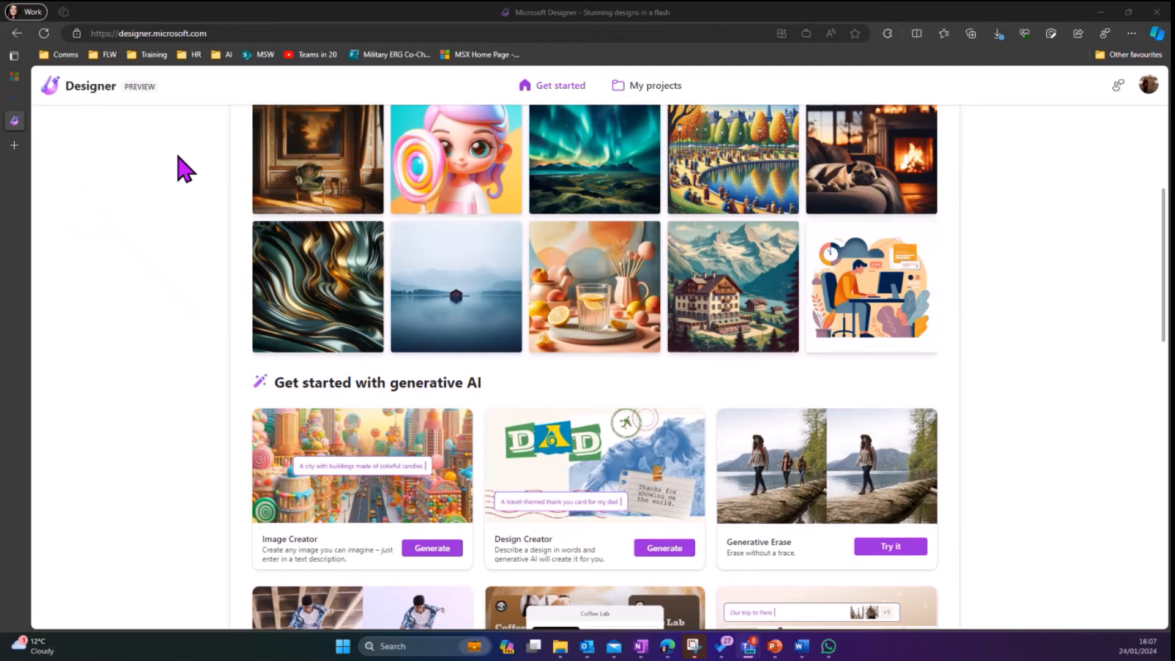
scroll(183, 168, down, 5)
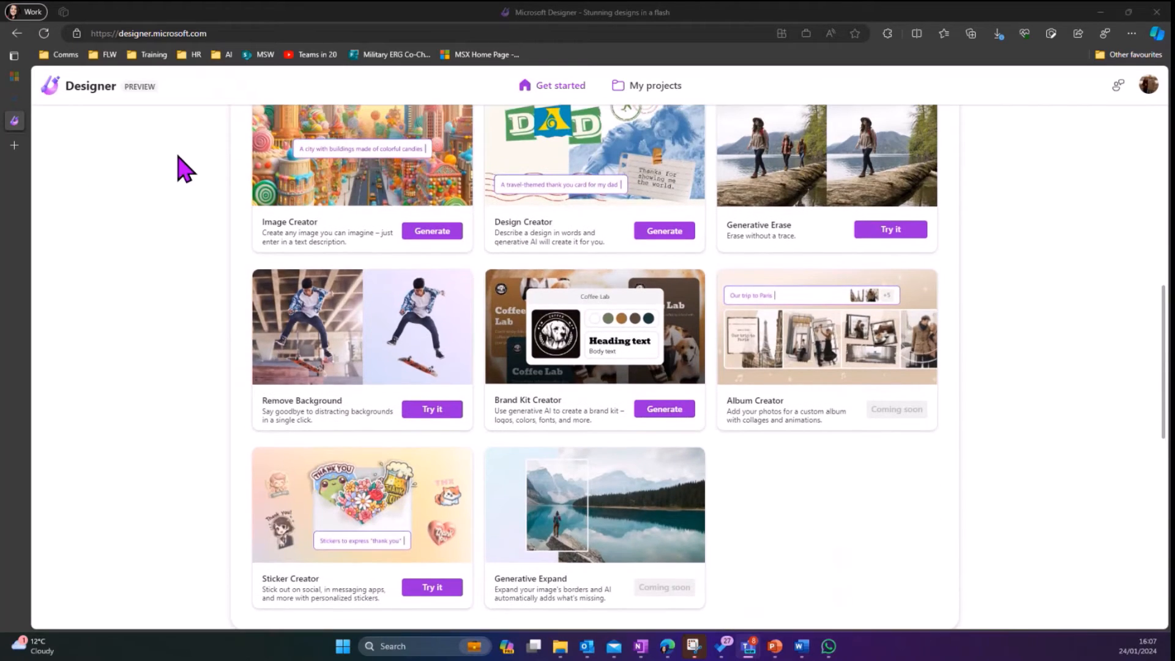
click(665, 260)
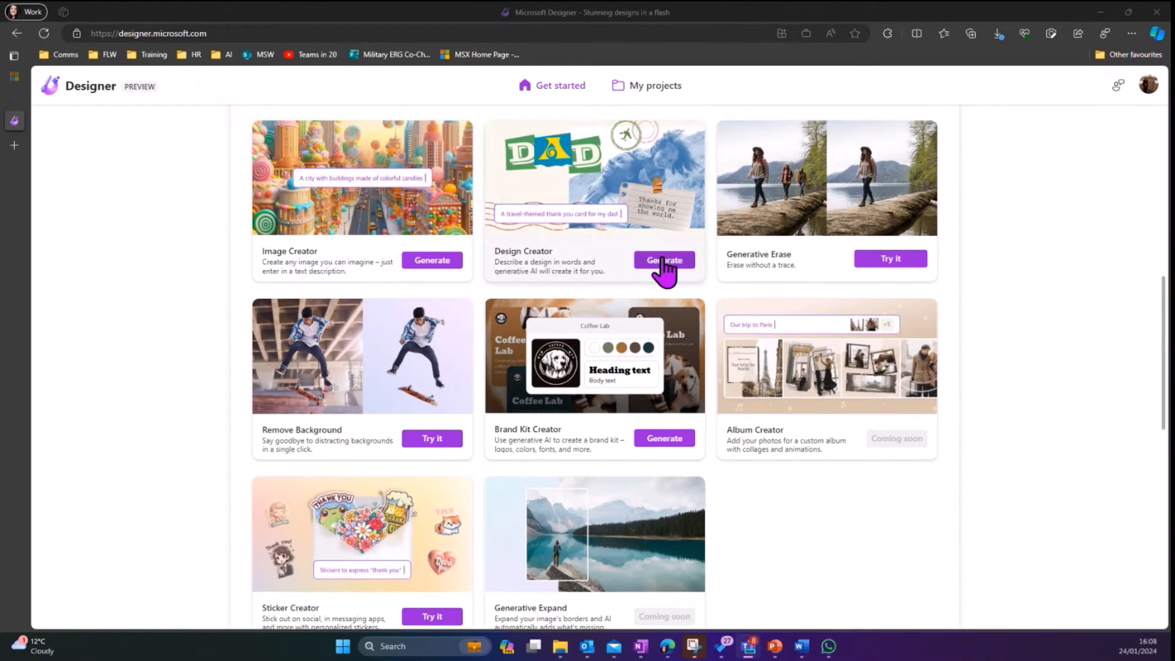
Step: Go to the Designer home page and scroll down to the Get started with generative AI cards
mouse_move(18, 162)
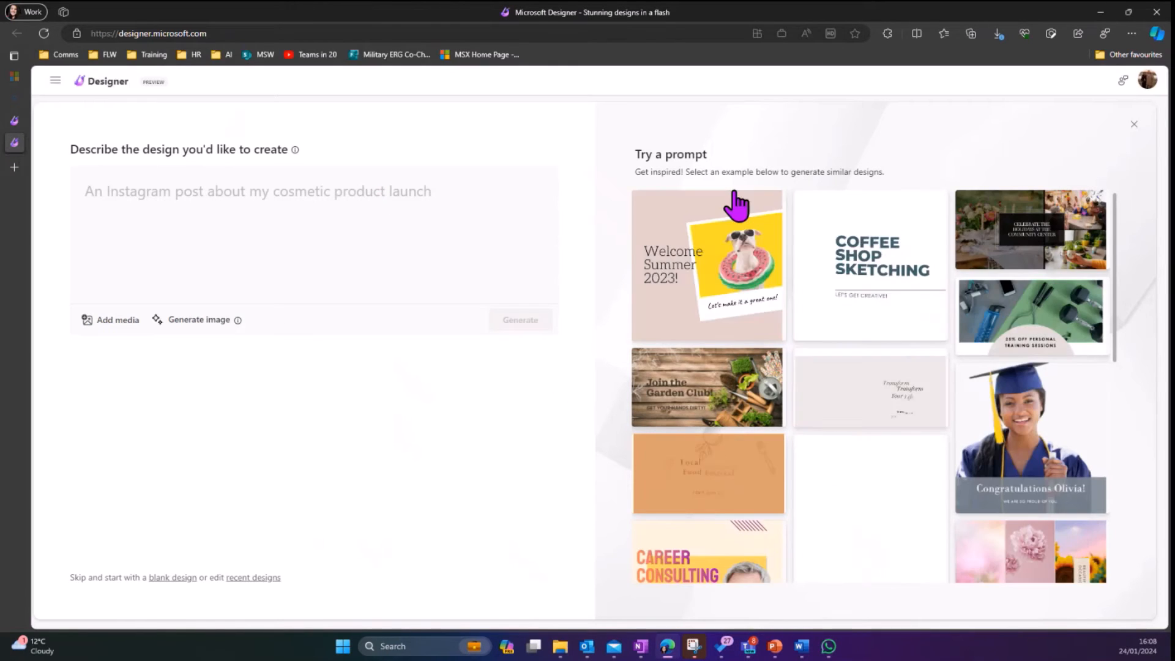
scroll(936, 341, down, 2)
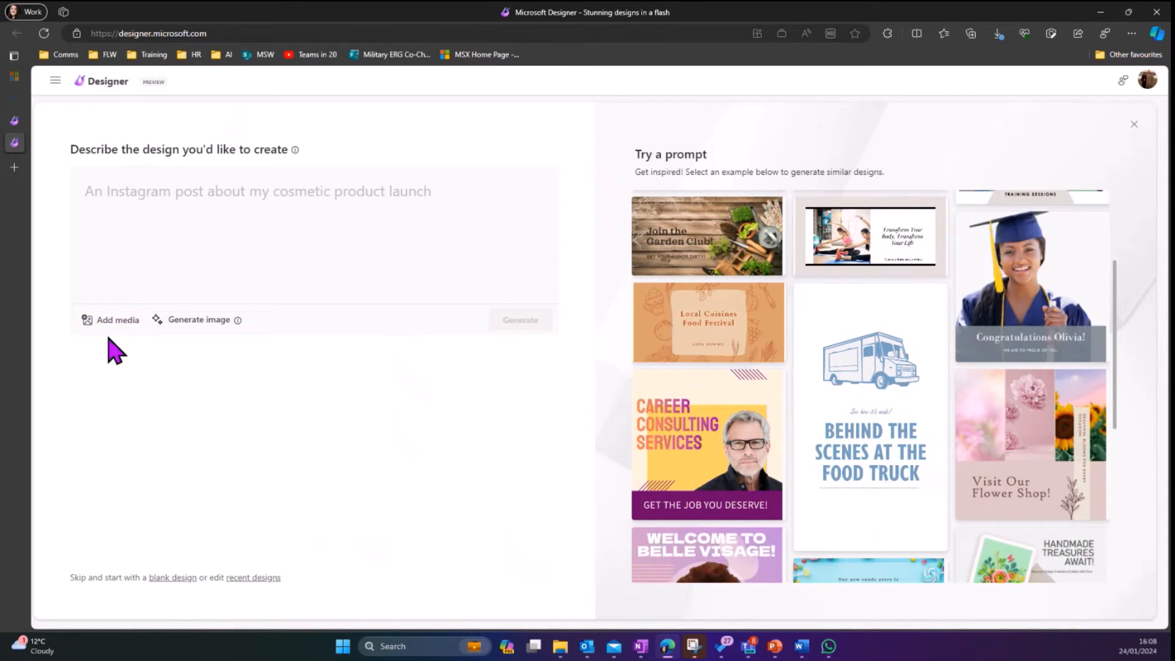
mouse_move(15, 150)
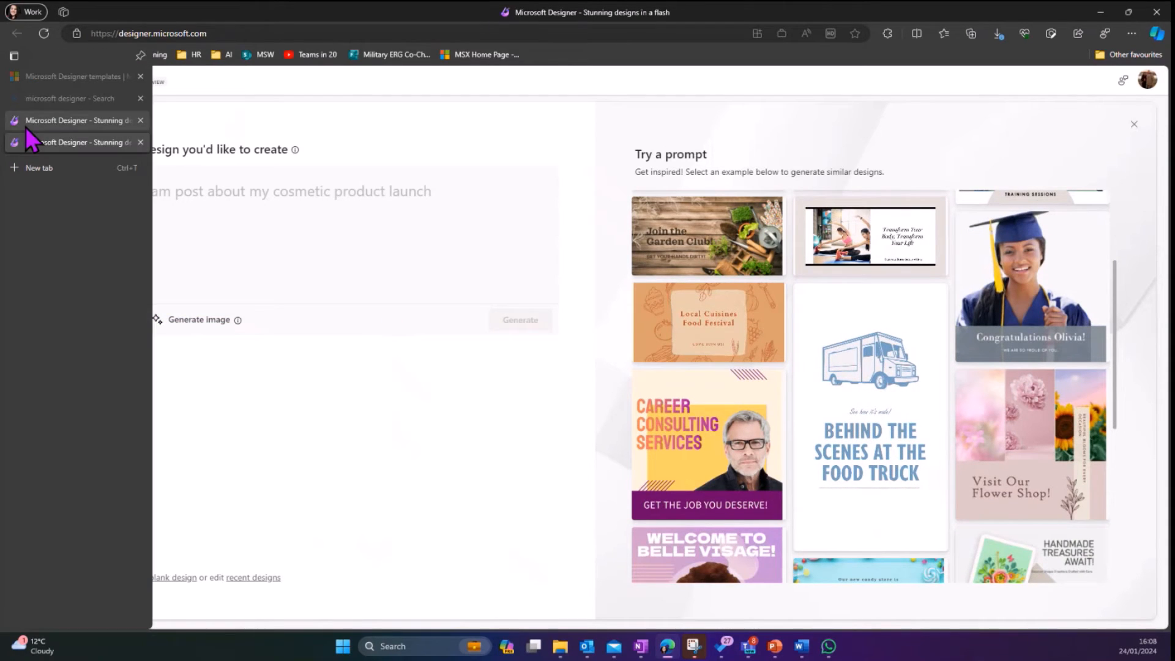
click(25, 126)
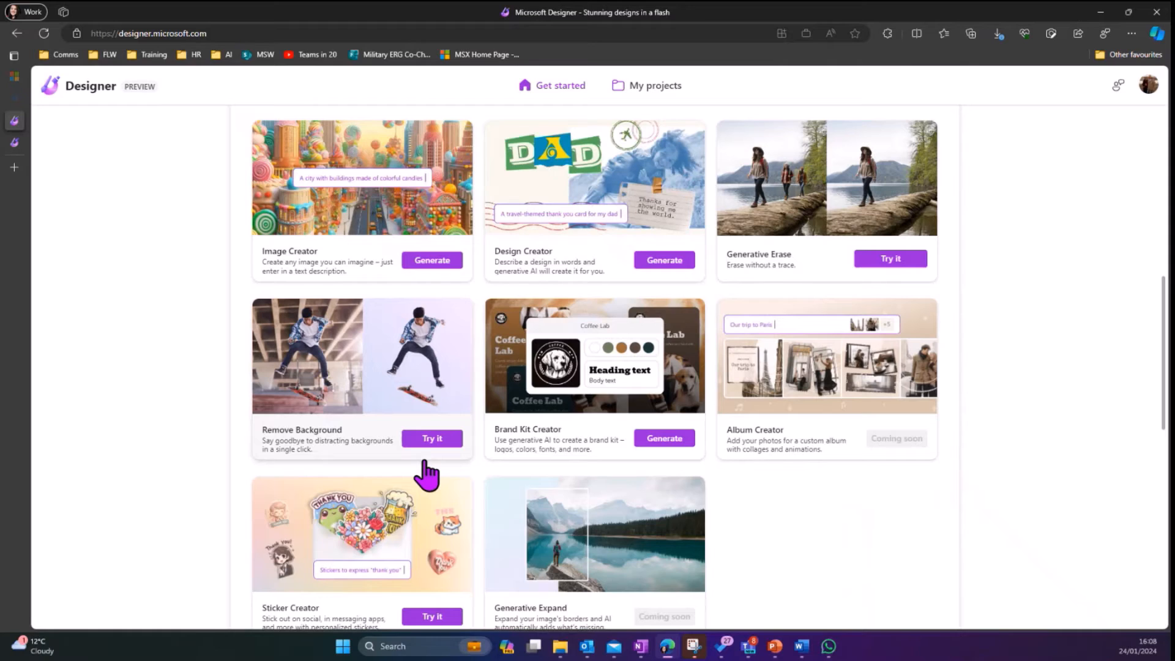
scroll(426, 473, down, 2)
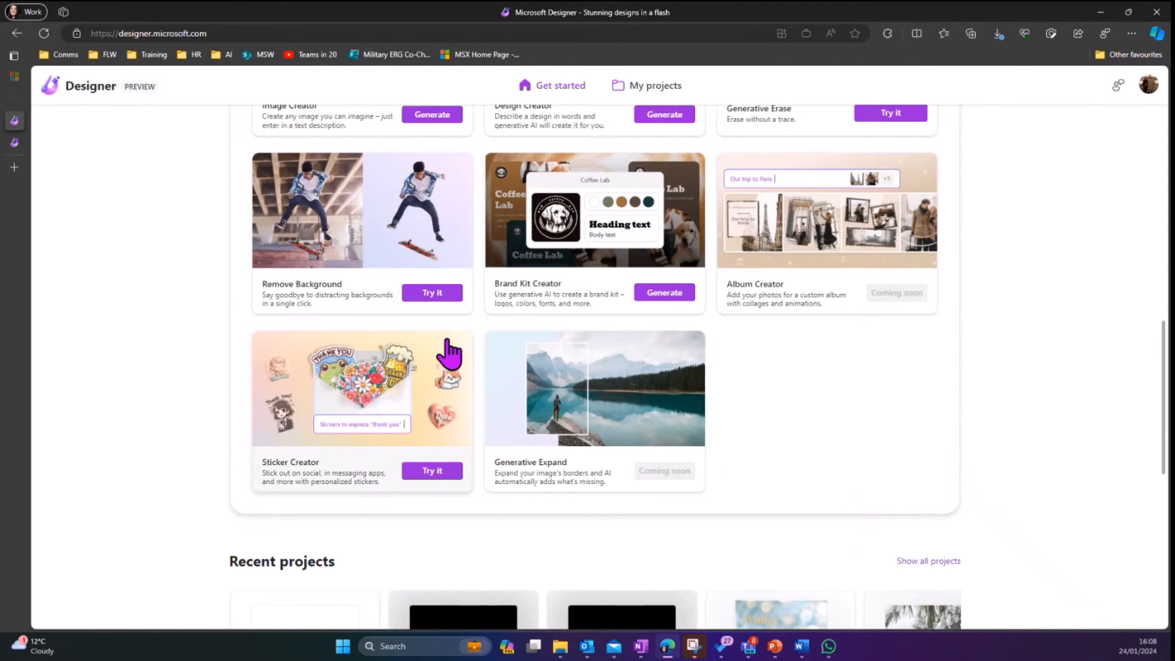
click(678, 299)
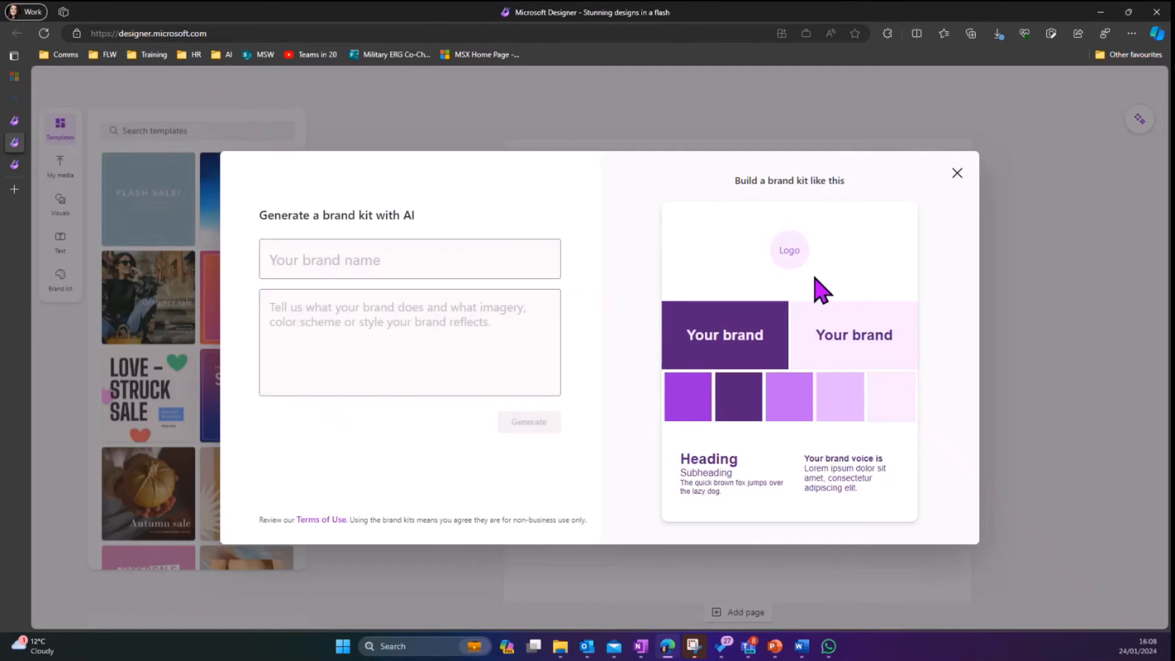
click(957, 174)
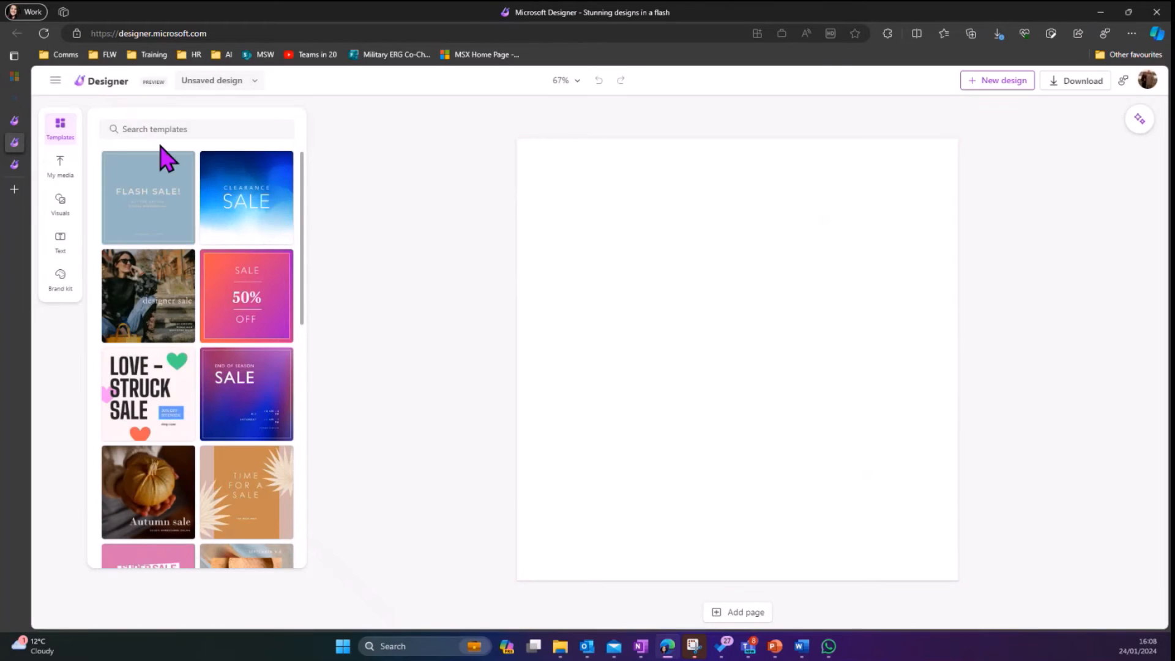
click(18, 121)
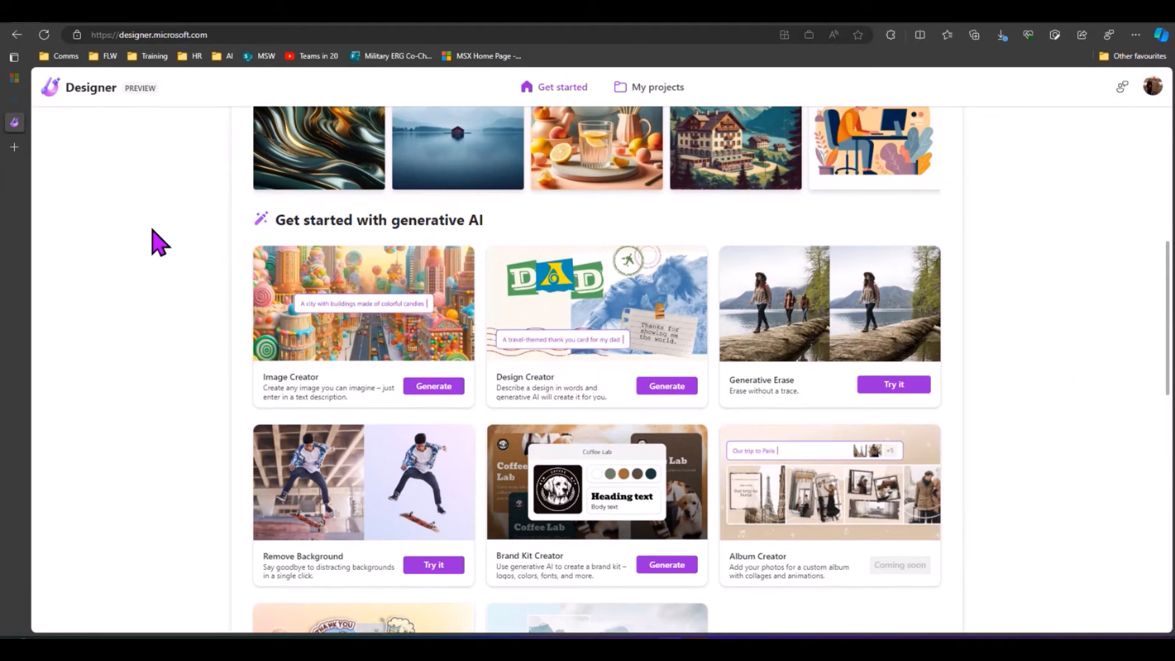
Step: Upload the dog photo from this device through Remove Background onto a new design
scroll(416, 275, down, 3)
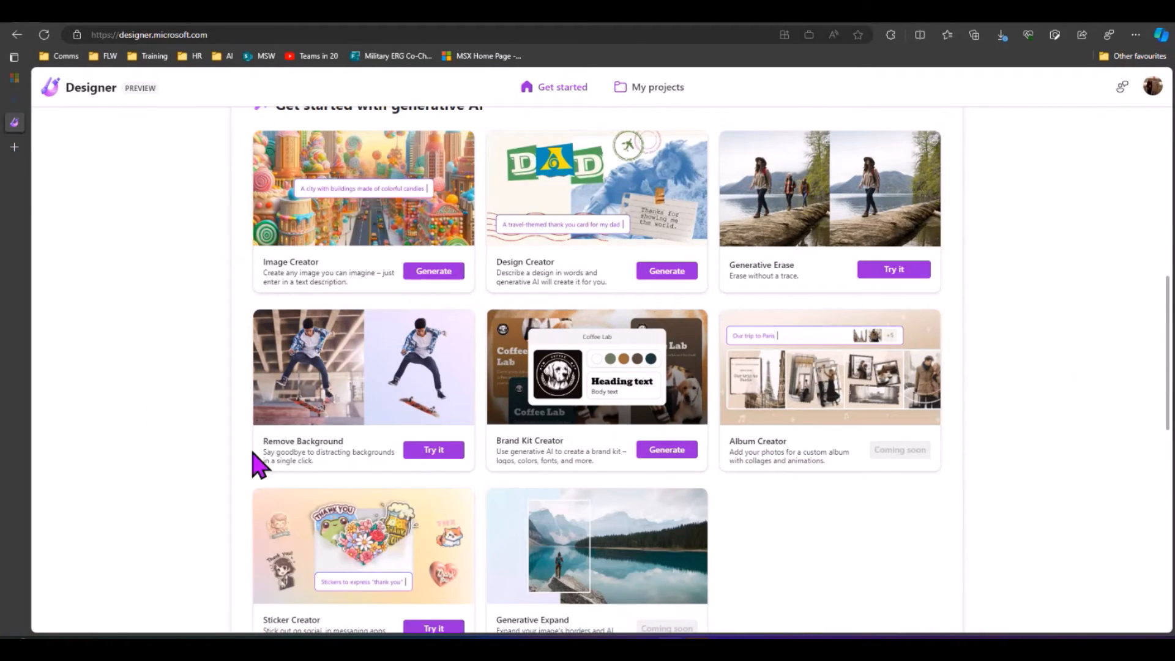
click(434, 453)
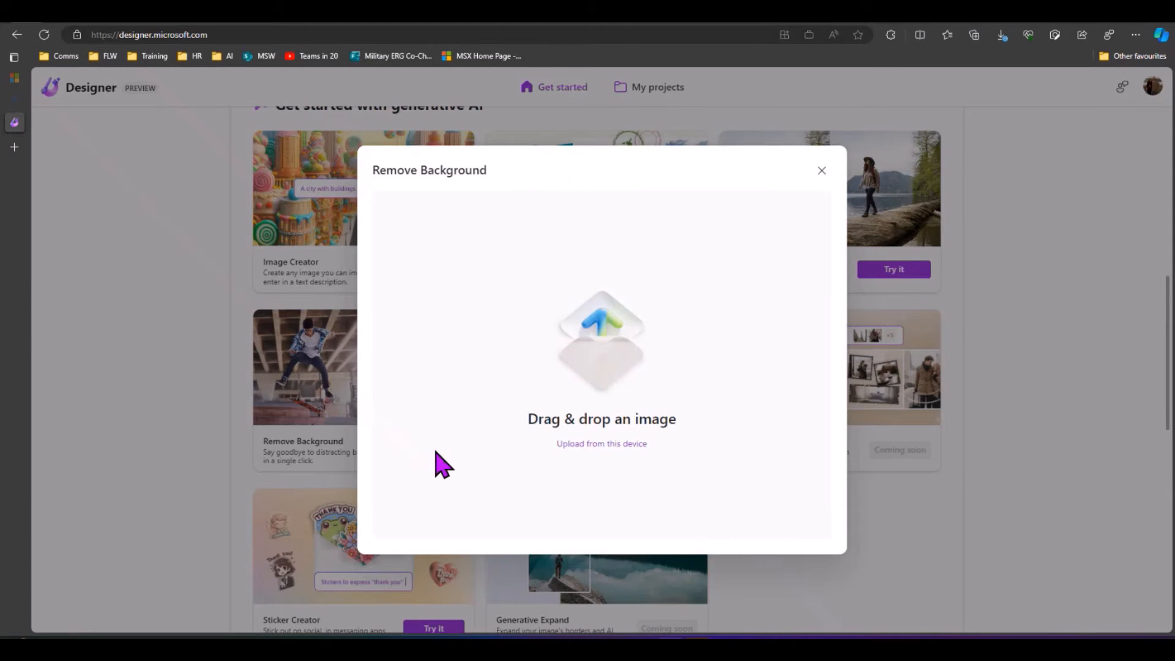
click(637, 445)
click(243, 131)
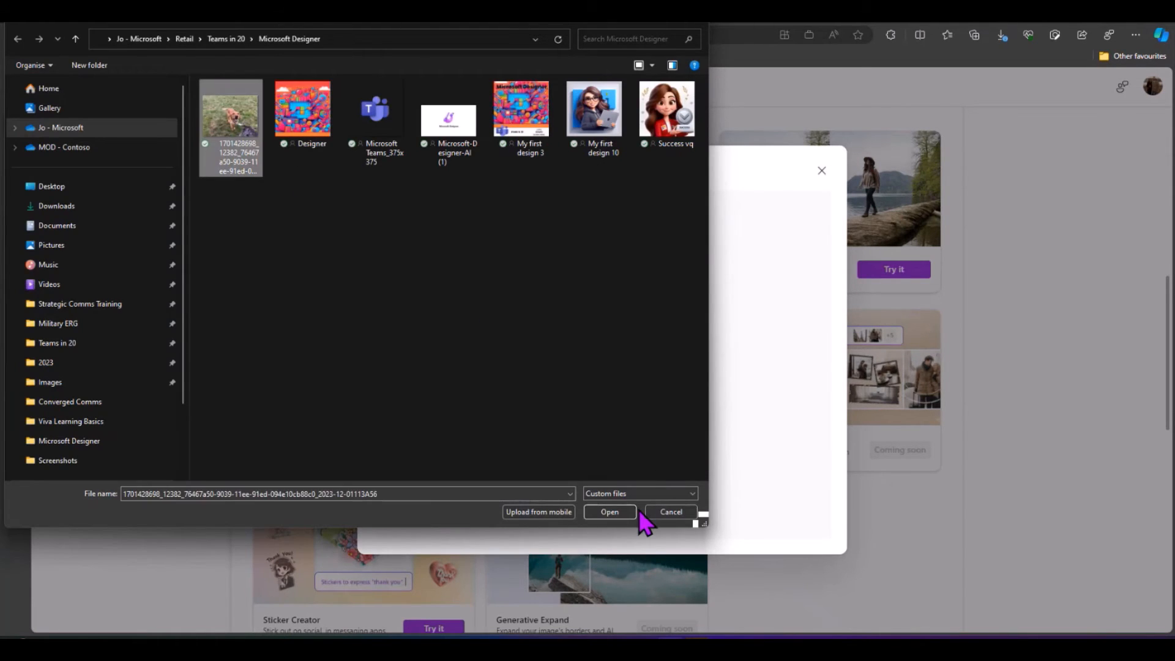
click(623, 512)
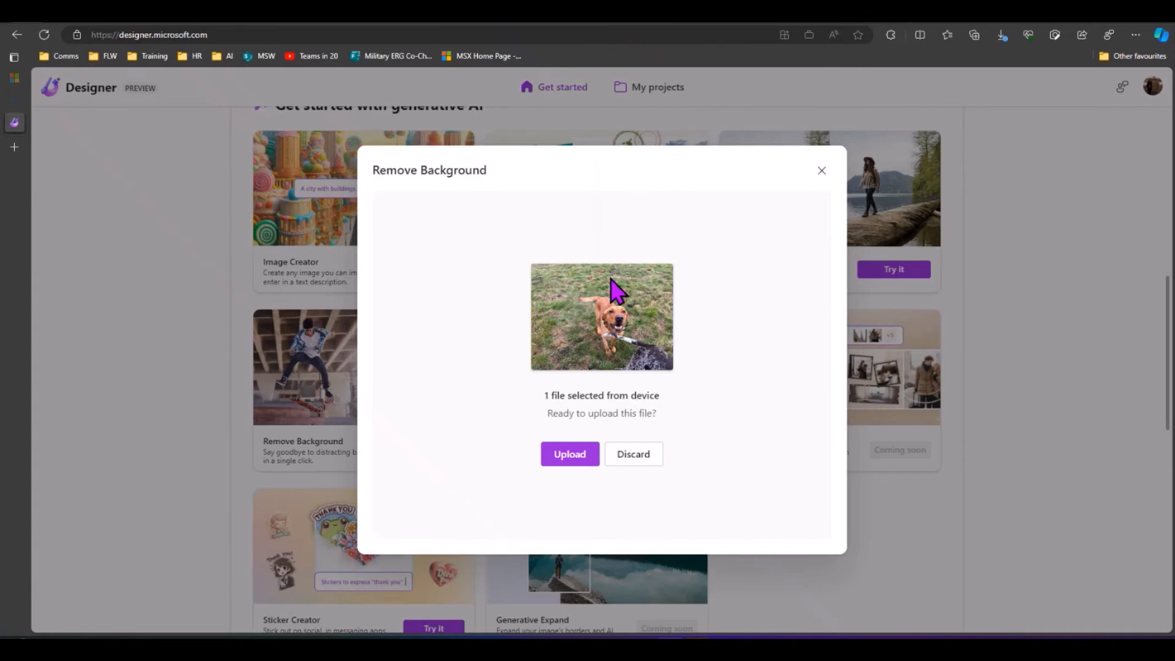
click(576, 456)
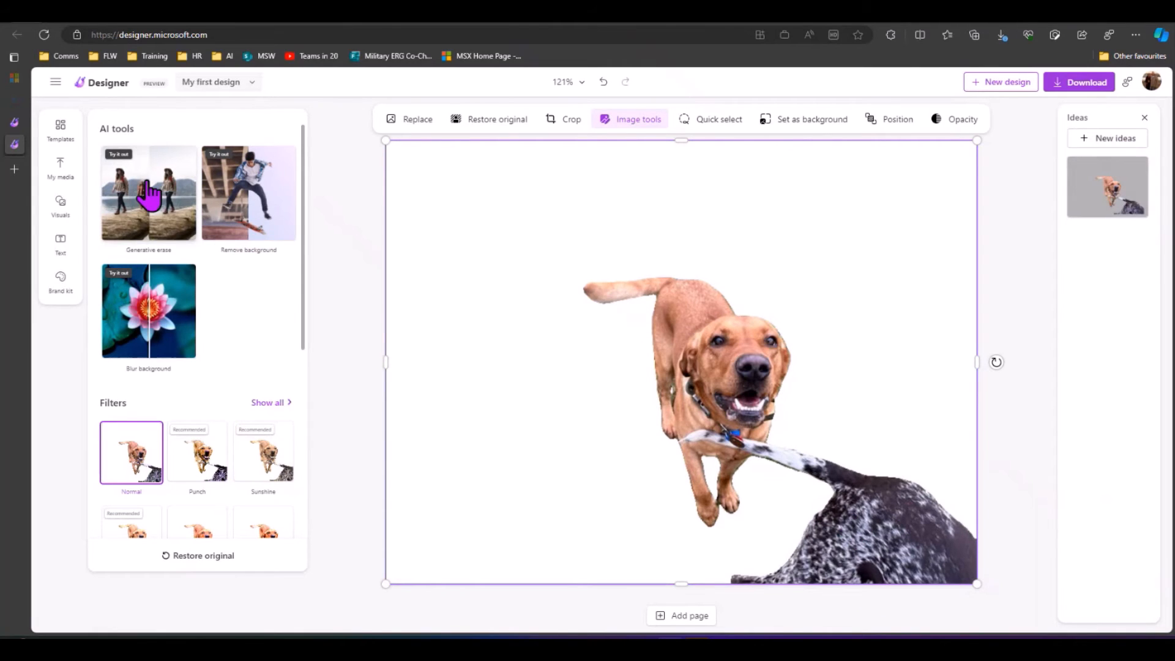
Step: Generative-erase the spotted dog and leash, accept the result, and deselect the dog image
click(148, 196)
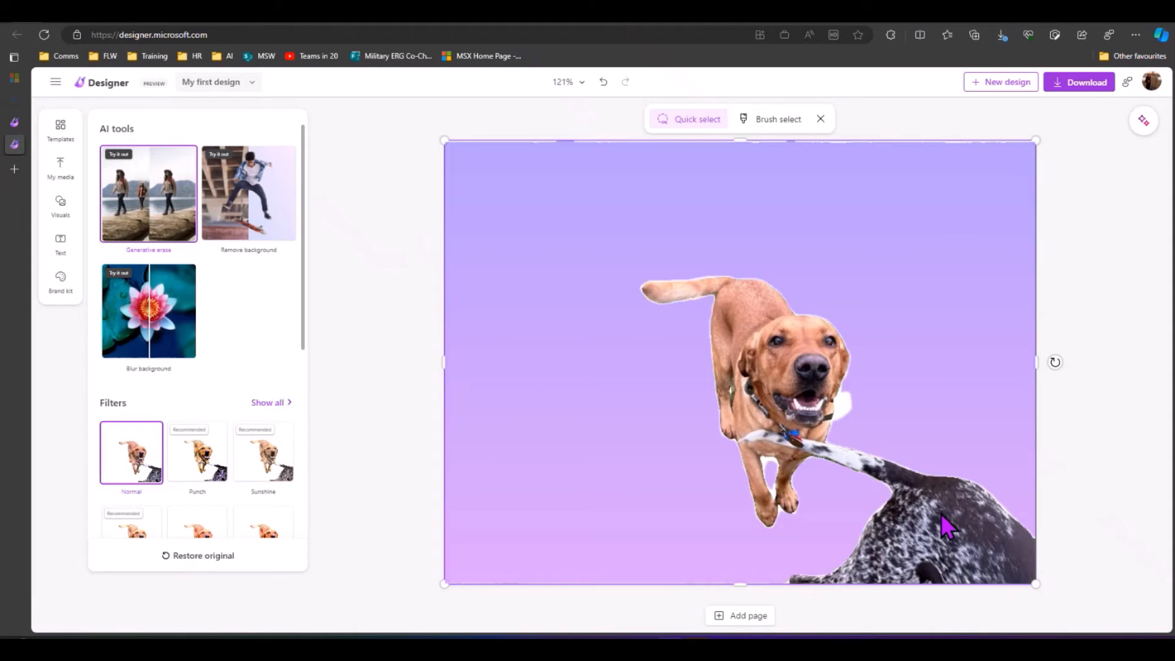
click(943, 520)
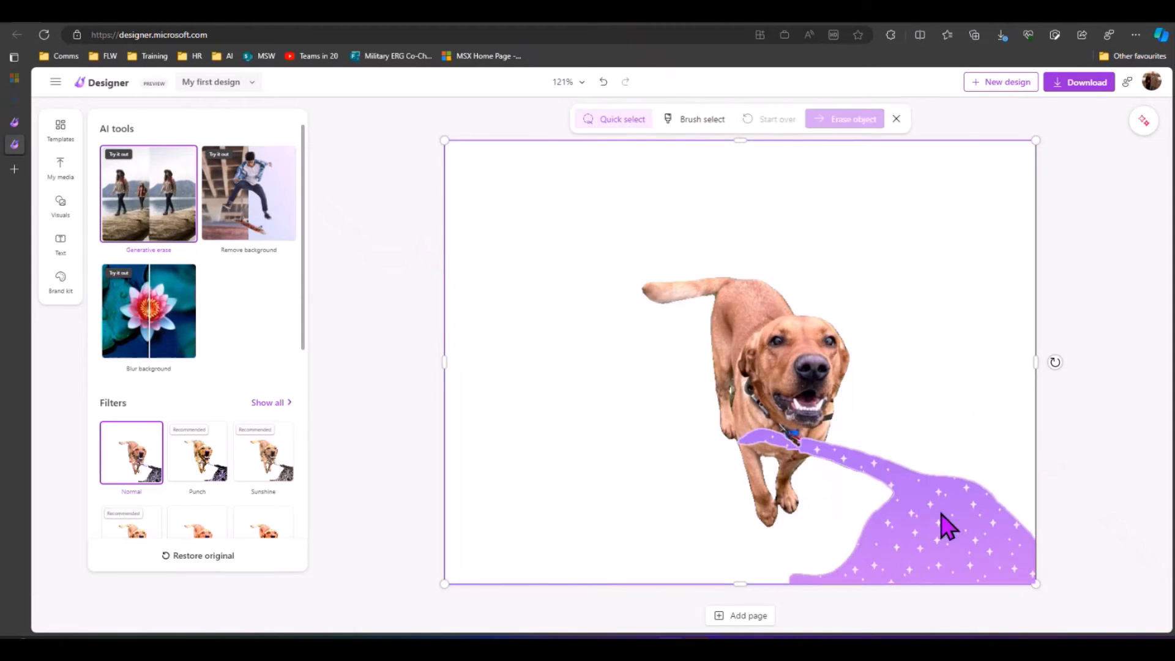
click(855, 122)
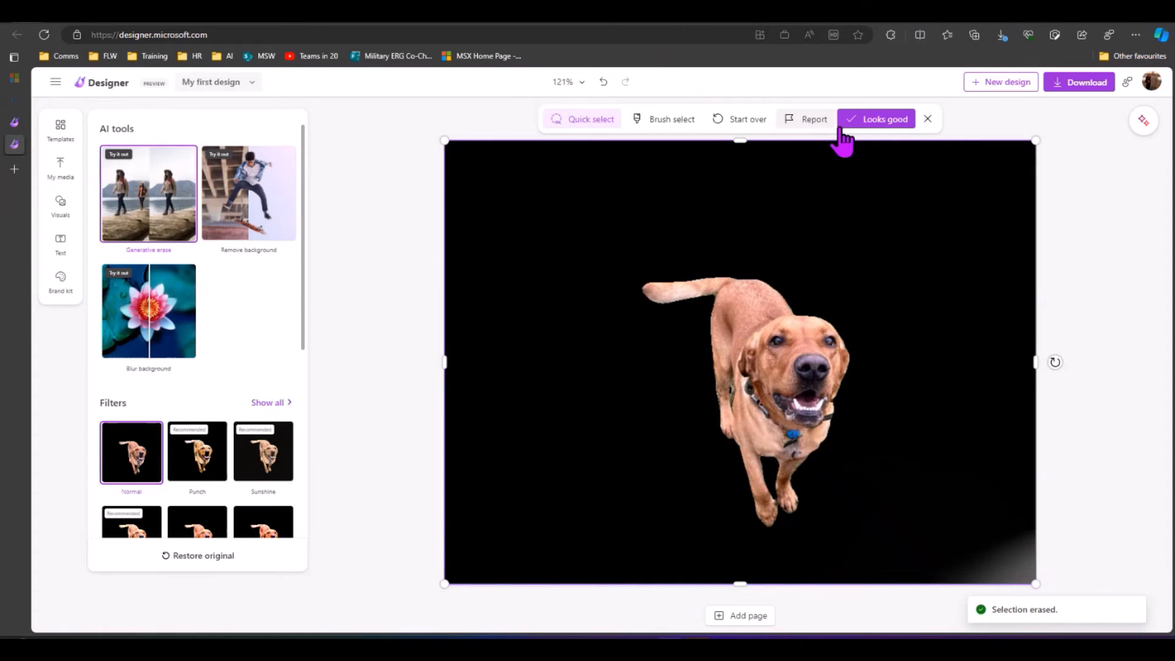
click(866, 126)
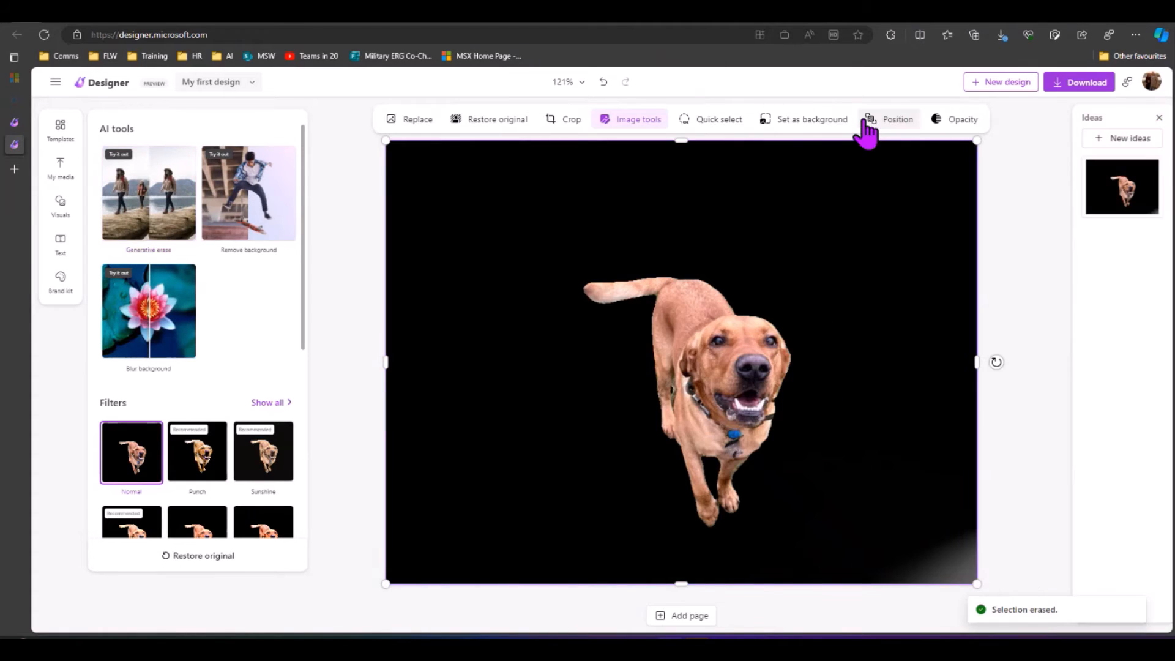
click(333, 254)
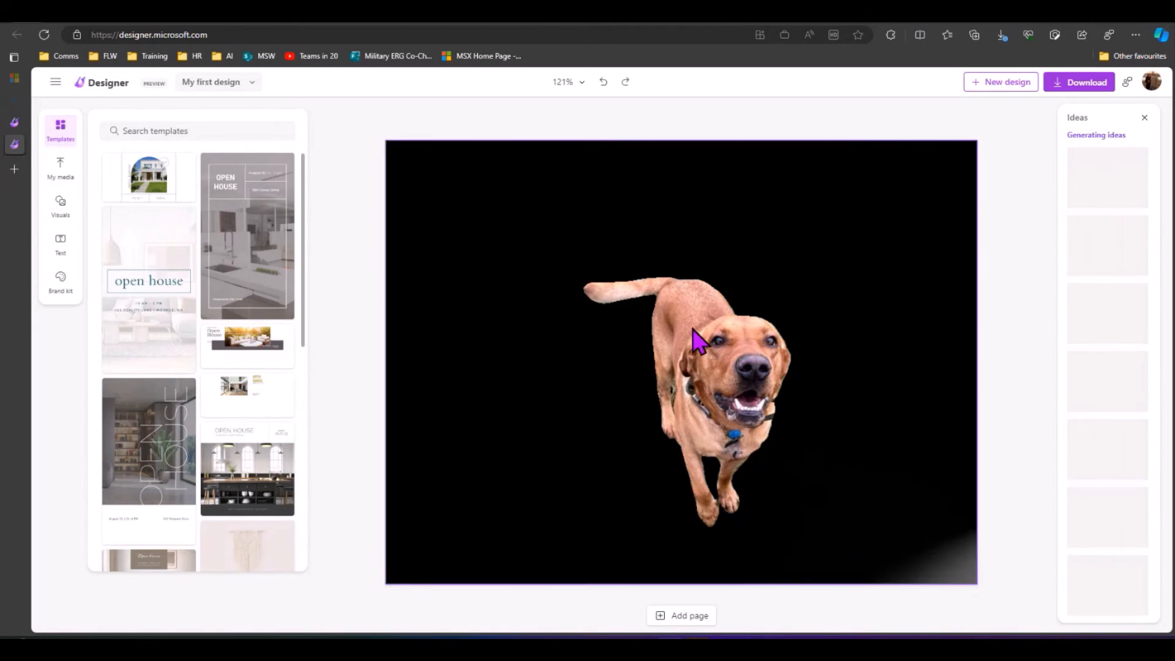
Step: Apply the OPEN HOUSE template to the selected dog photo
click(534, 237)
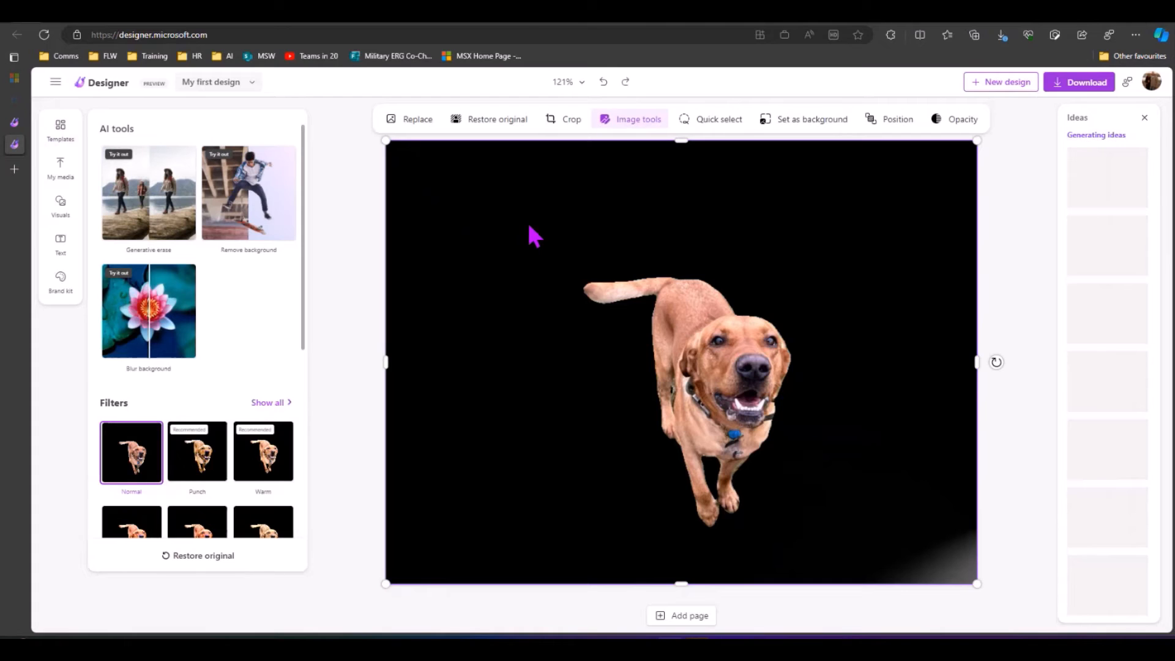
click(59, 144)
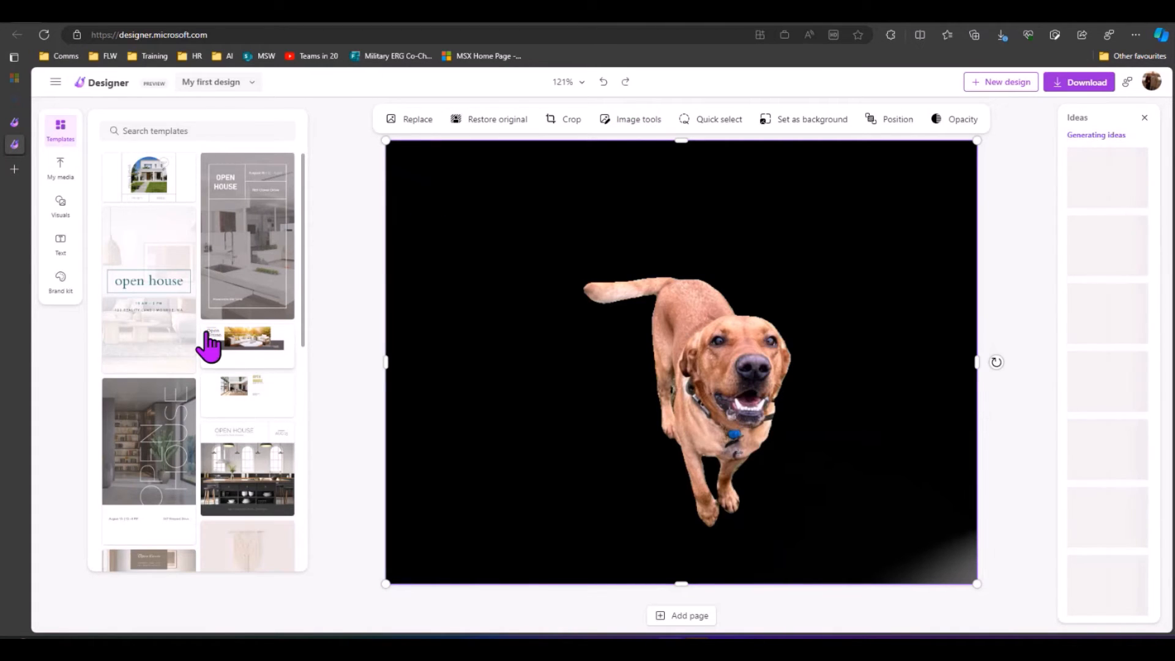
click(158, 456)
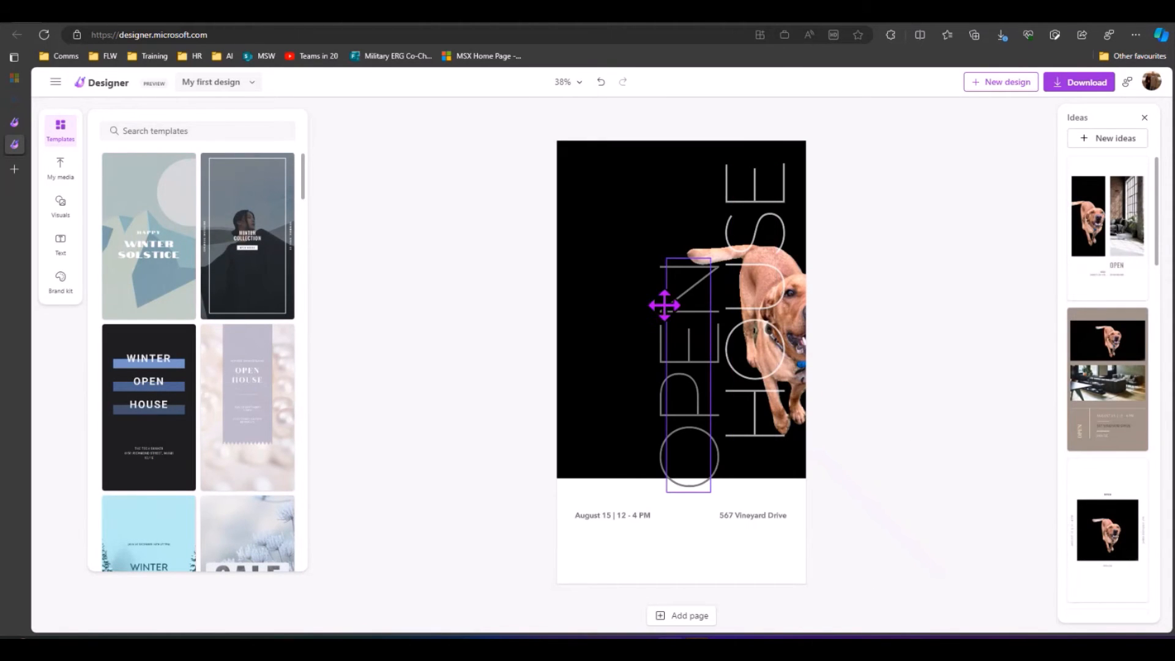
Step: Rearrange the OPEN and HOUSE text and the dog photo, then apply the first suggested layout
drag(648, 291, 582, 239)
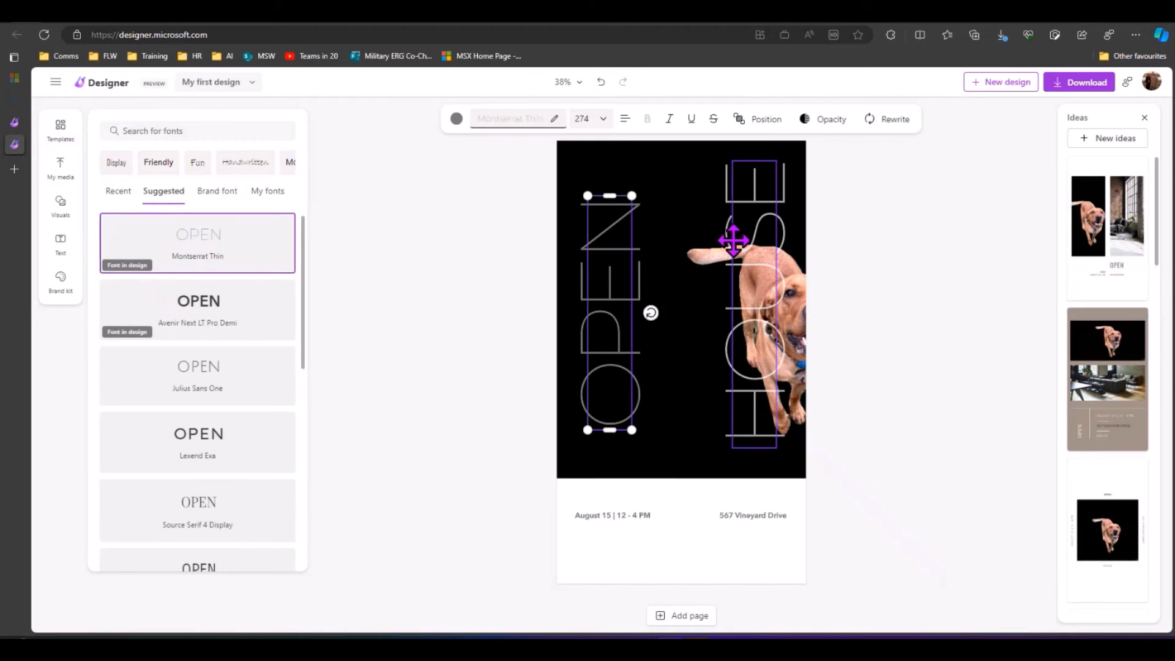
drag(733, 242, 659, 252)
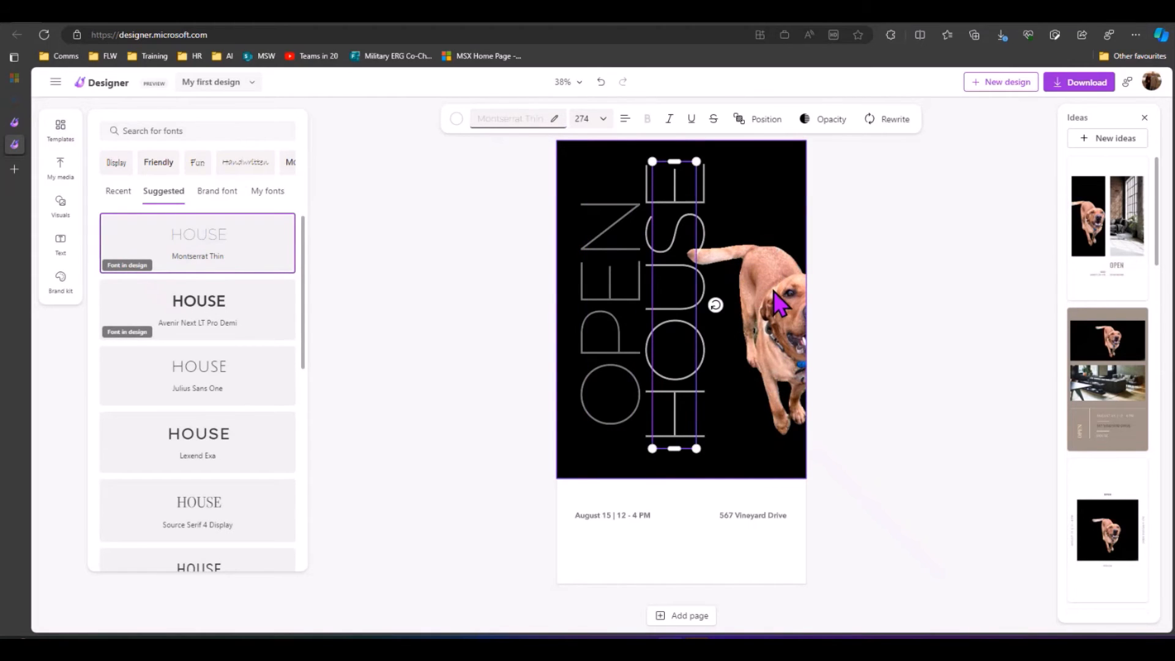
mouse_move(778, 301)
mouse_down()
mouse_move(749, 306)
mouse_move(776, 305)
mouse_up()
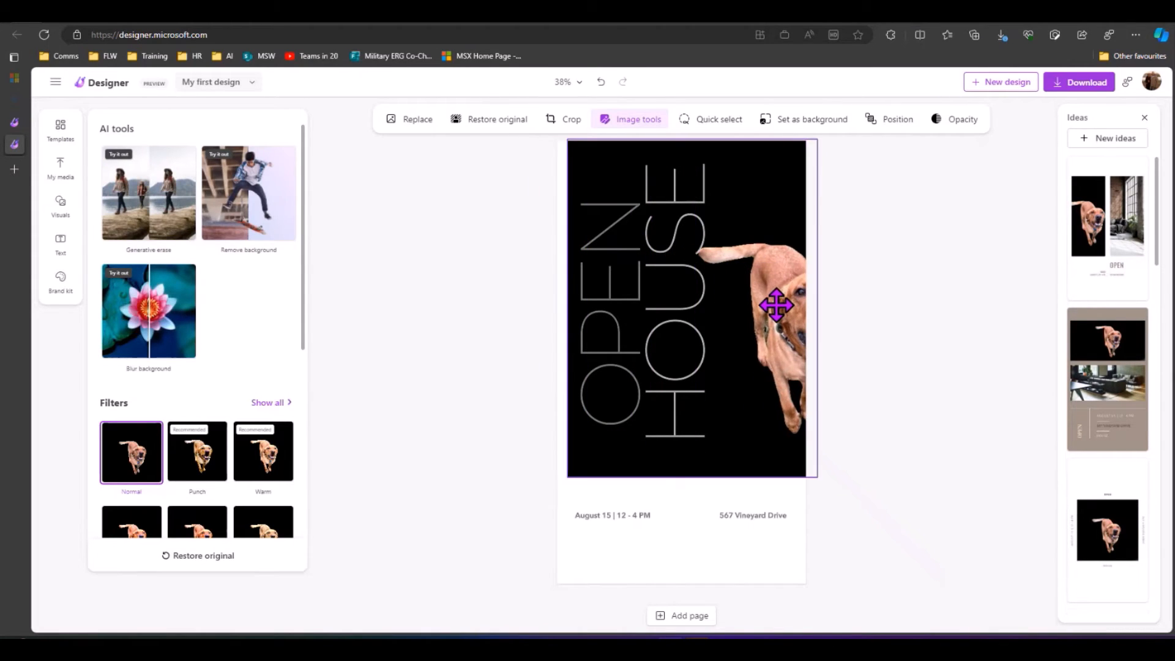
click(1091, 229)
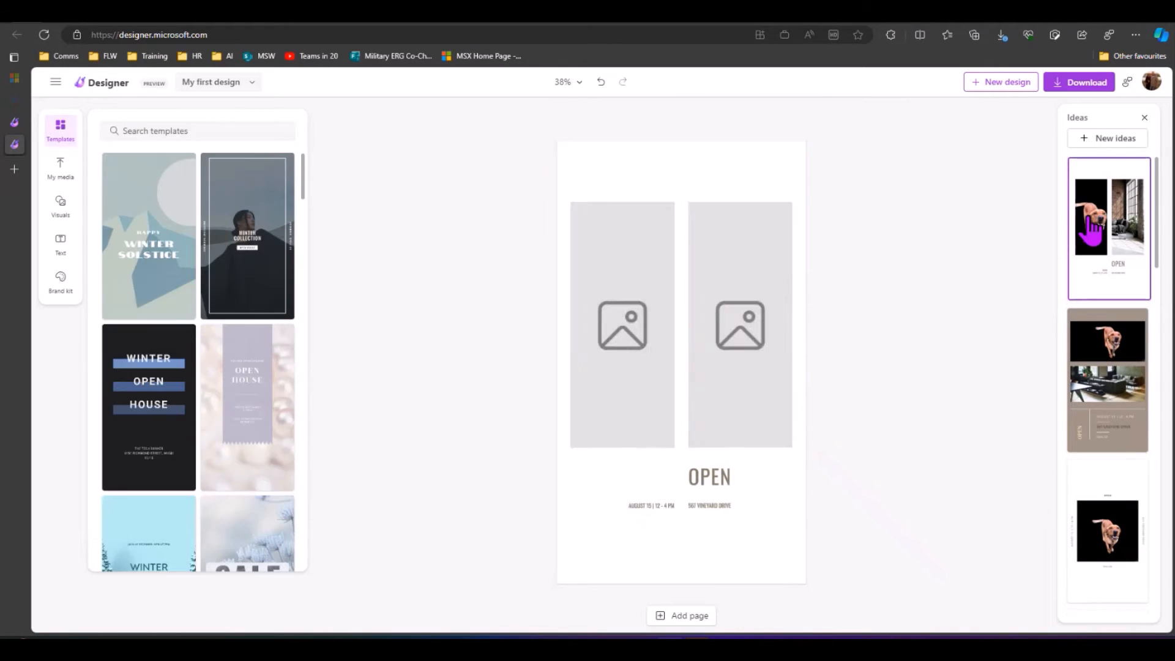
Step: Search templates for 'dog', apply the National Dog Day template, and nudge the dog photo slightly
click(172, 131)
text(dog)
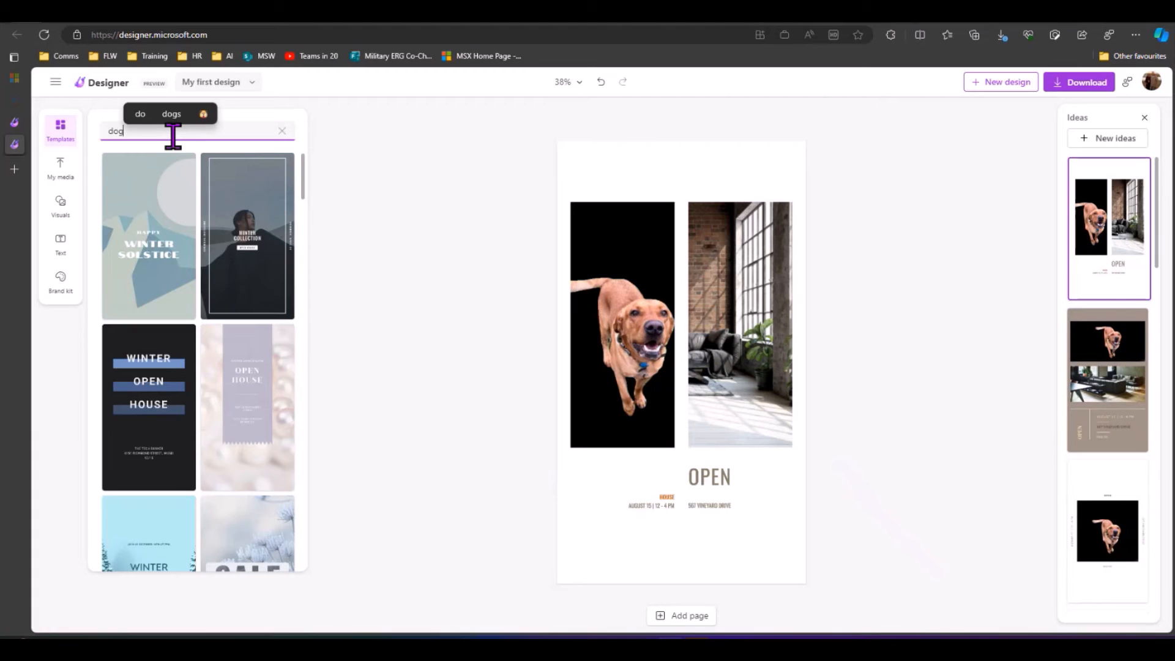
key(Return)
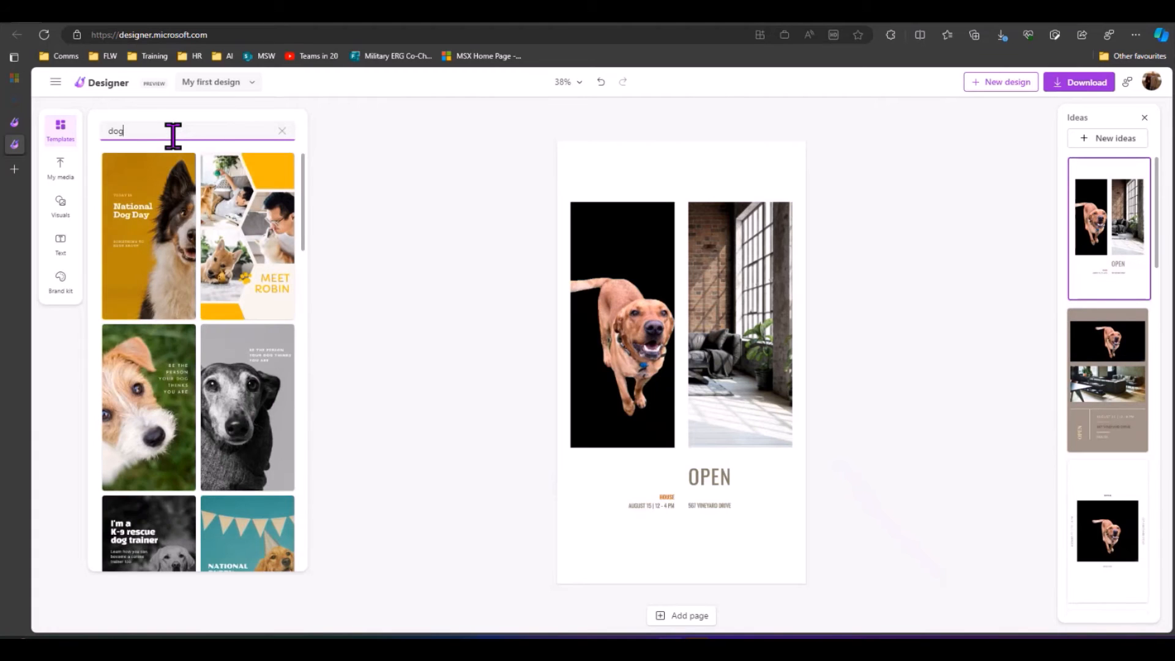
click(136, 220)
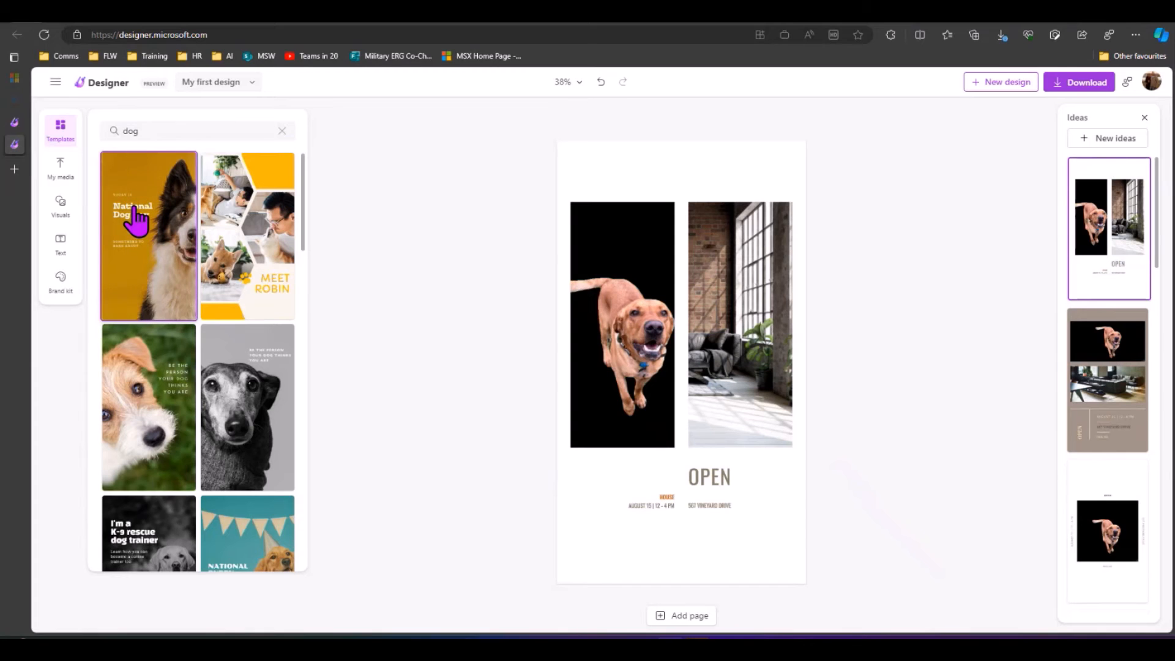
click(136, 220)
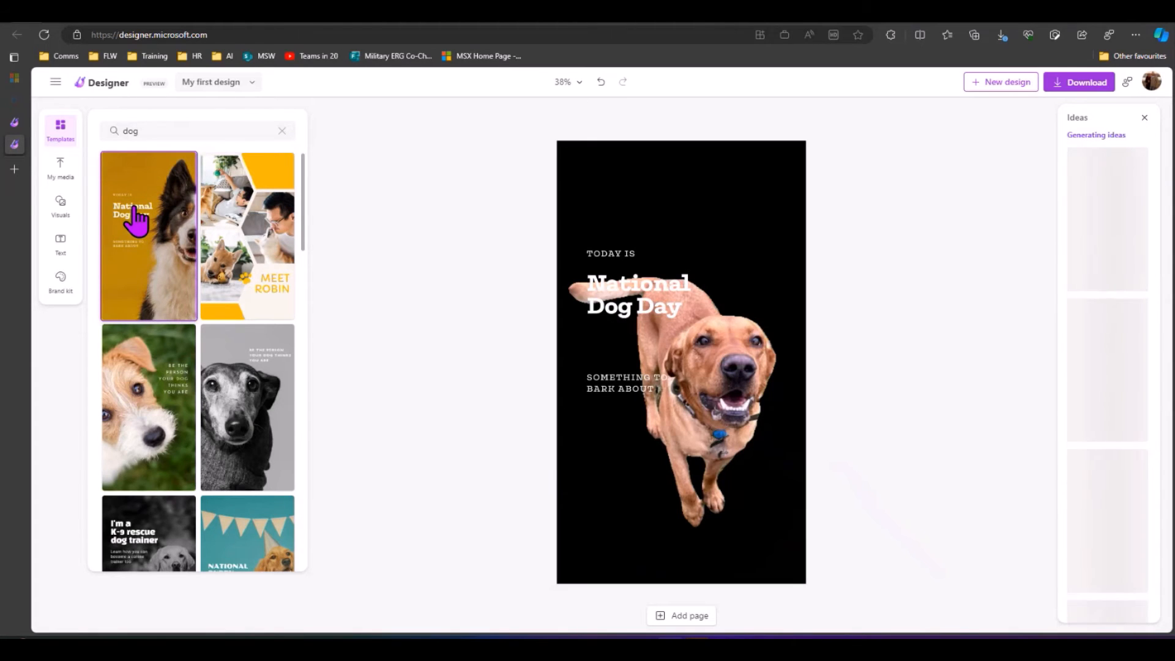
click(721, 362)
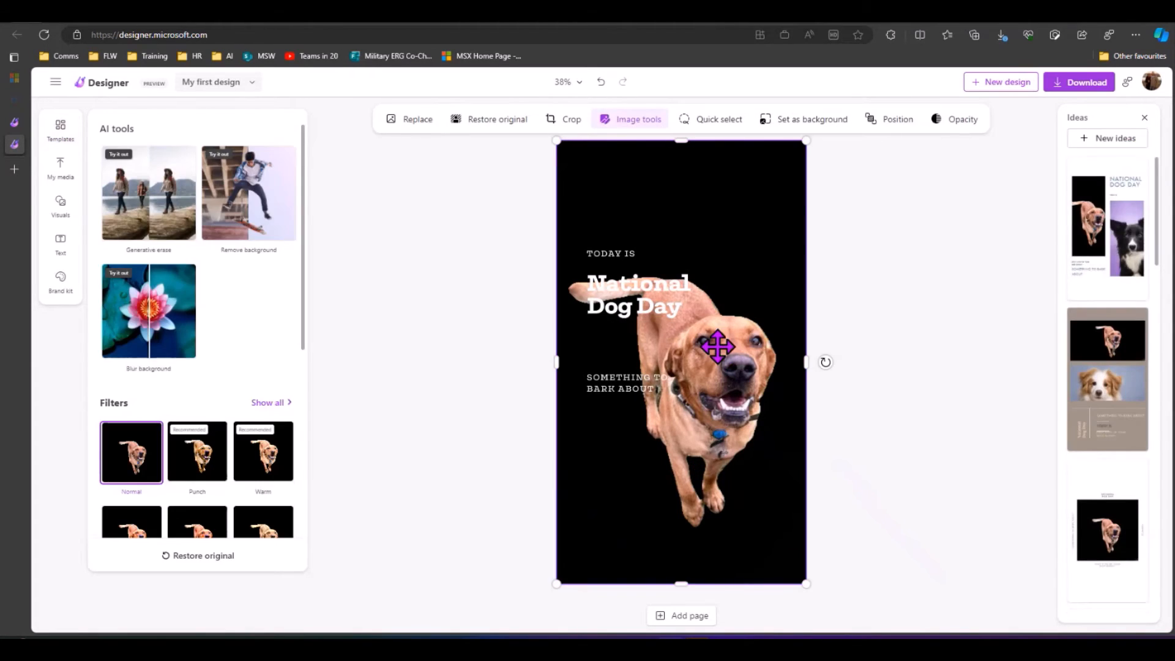
mouse_move(709, 343)
mouse_down()
mouse_move(742, 382)
mouse_move(707, 340)
mouse_up()
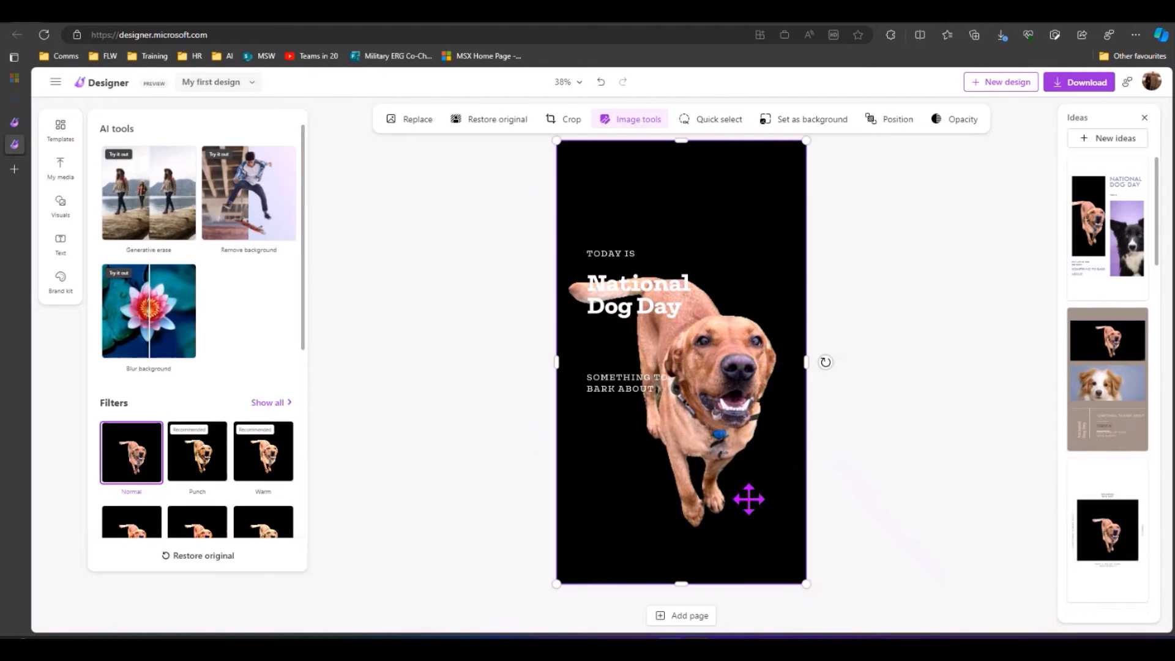
Step: Move the TODAY IS text to the poster's top-left
click(609, 236)
click(622, 262)
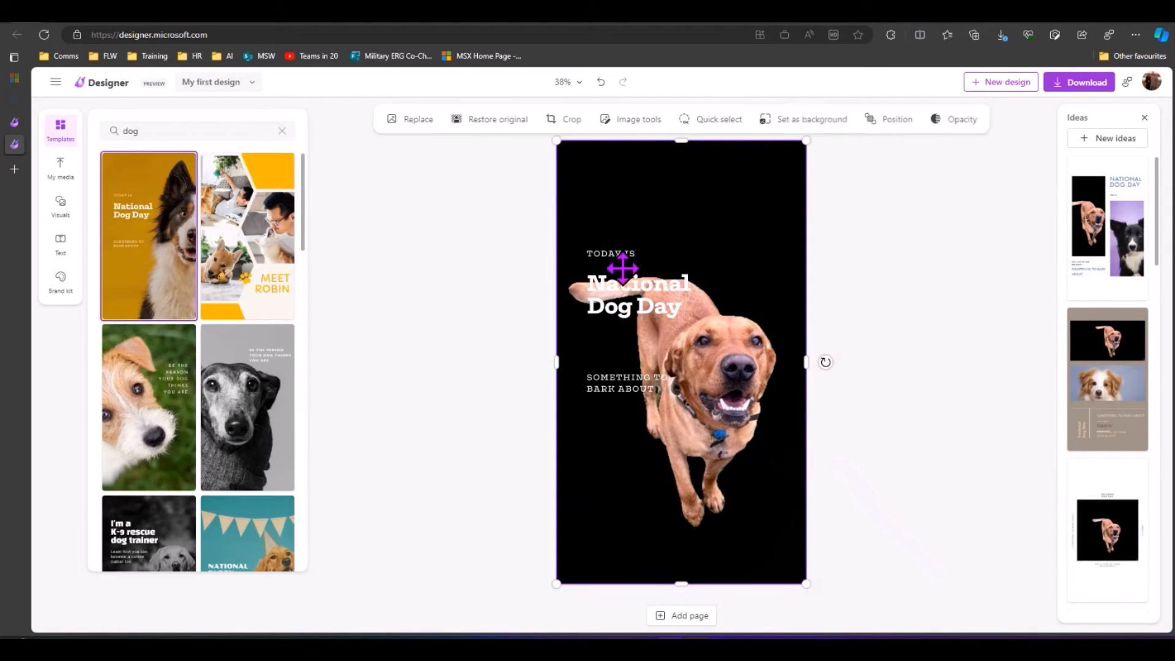
click(615, 251)
drag(615, 248, 603, 162)
Step: Enlarge the National Dog Day title beneath TODAY IS, and enlarge TODAY IS from 24 to 34
click(625, 312)
drag(614, 265, 610, 197)
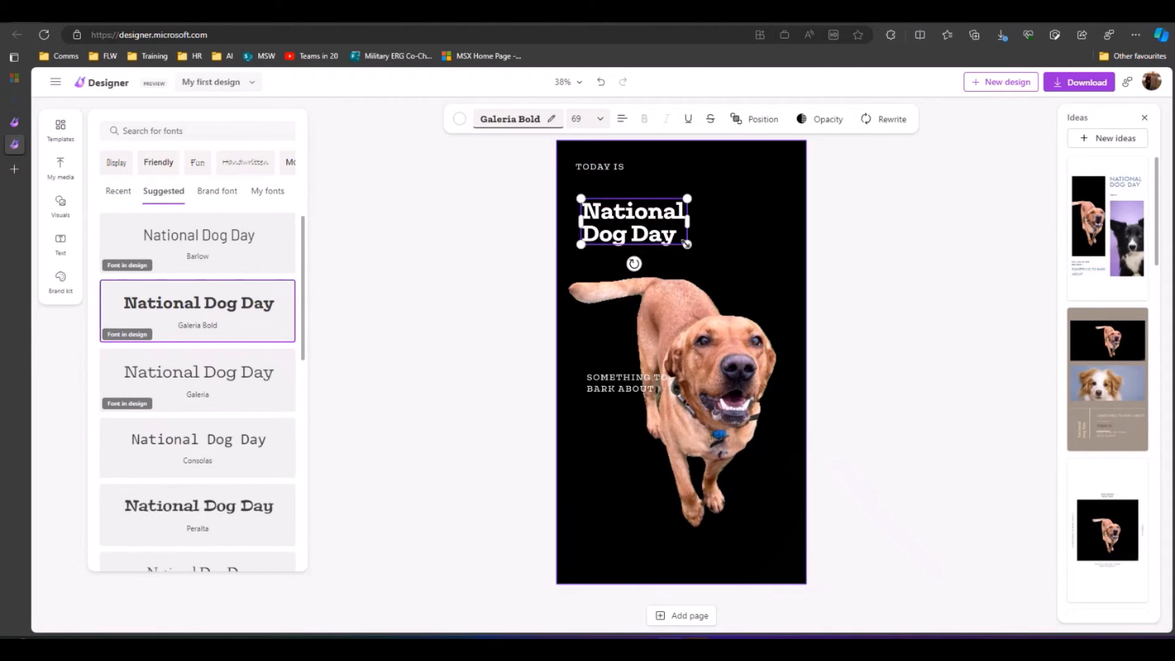
drag(687, 245, 768, 267)
drag(704, 189, 703, 107)
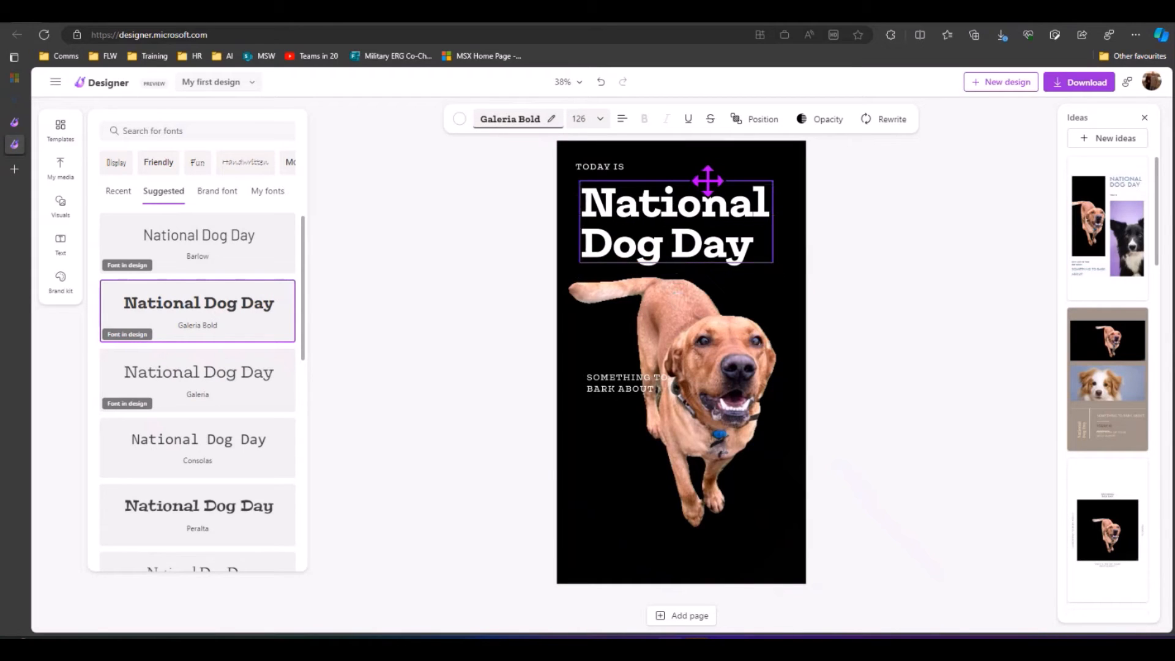
click(625, 161)
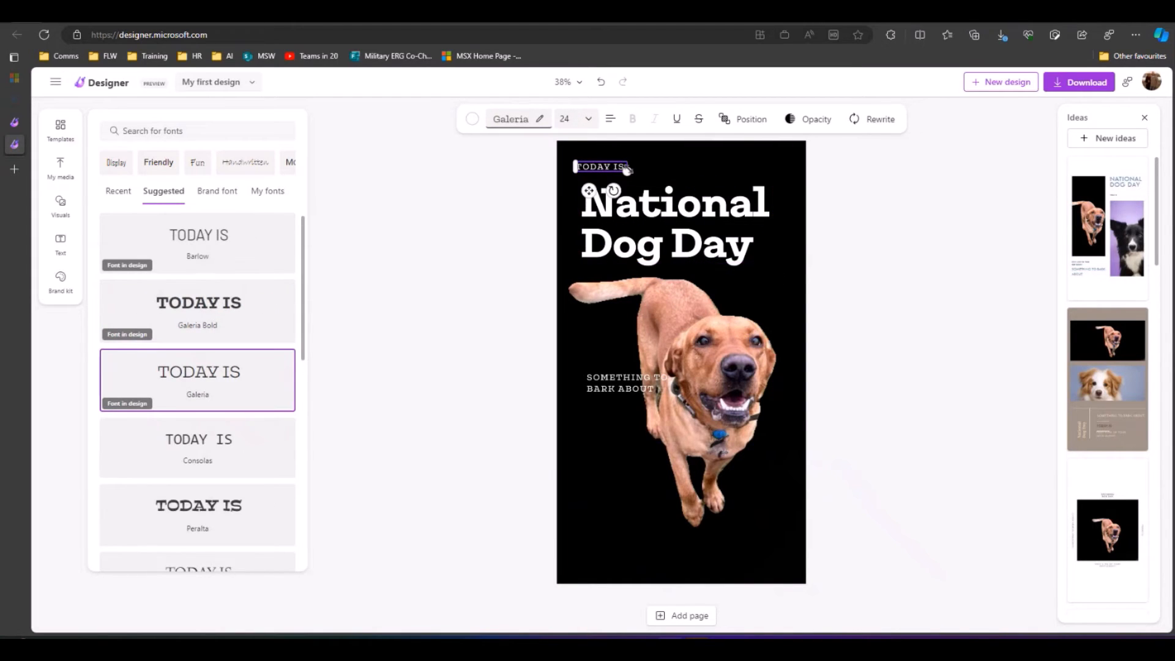
drag(626, 168, 650, 168)
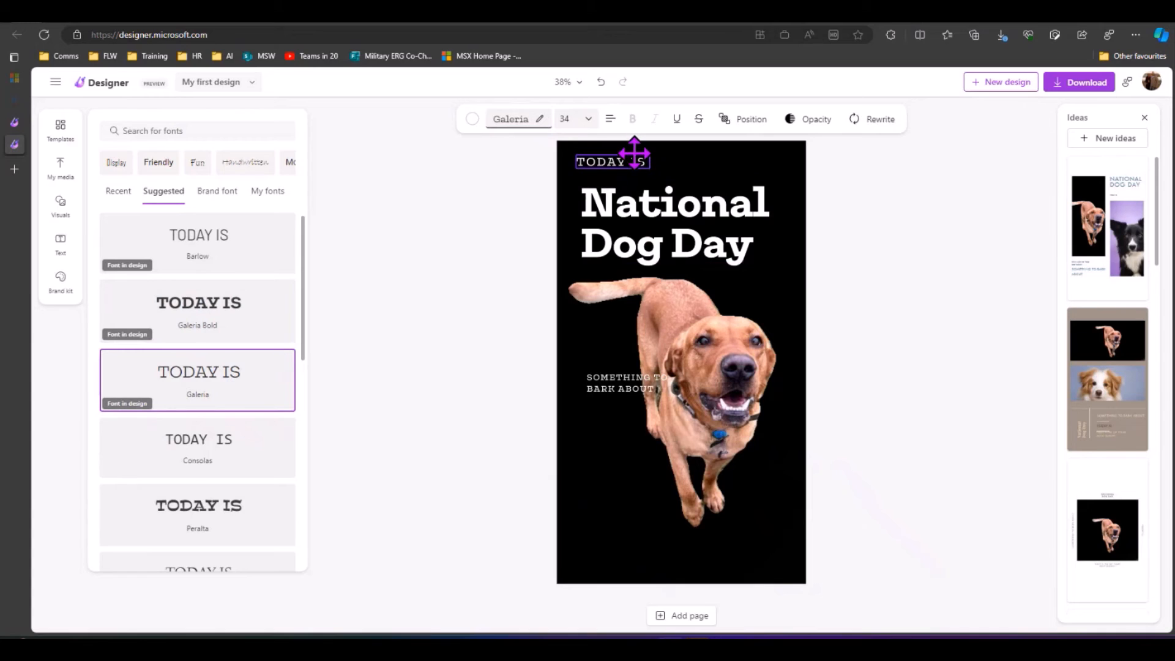
Step: Move the SOMETHING TO BARK ABOUT tagline down along the poster's bottom
click(615, 404)
drag(615, 404, 769, 525)
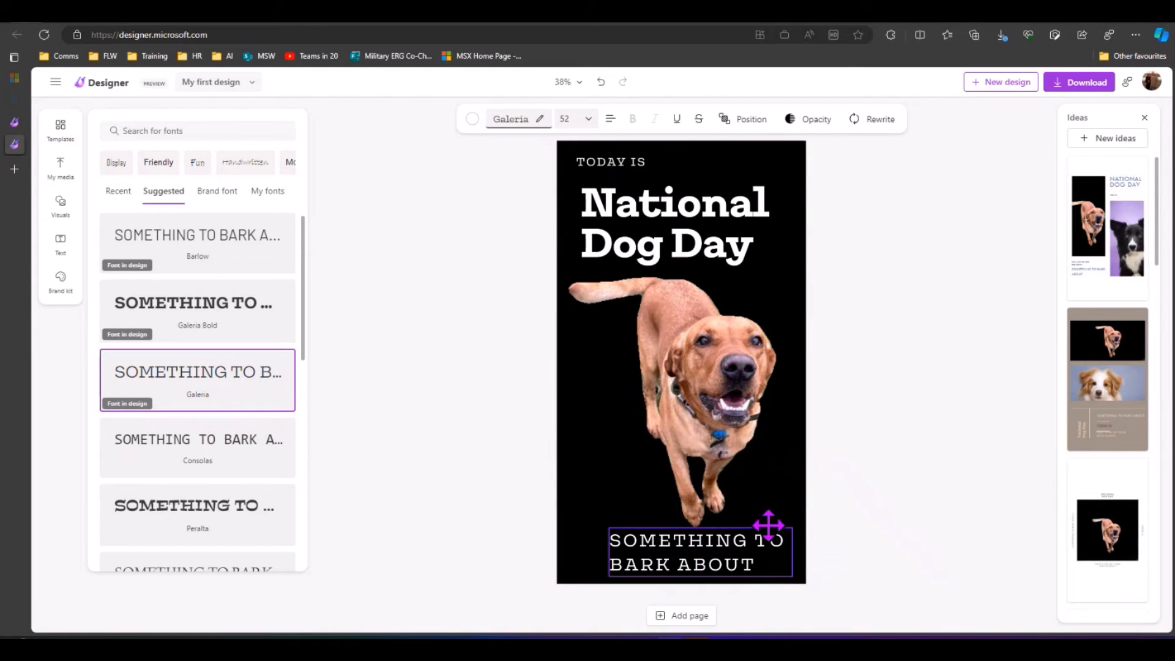
click(892, 494)
click(648, 525)
drag(649, 525, 641, 525)
Step: Download the poster as a JPEG file and decline the subscription tip
click(888, 323)
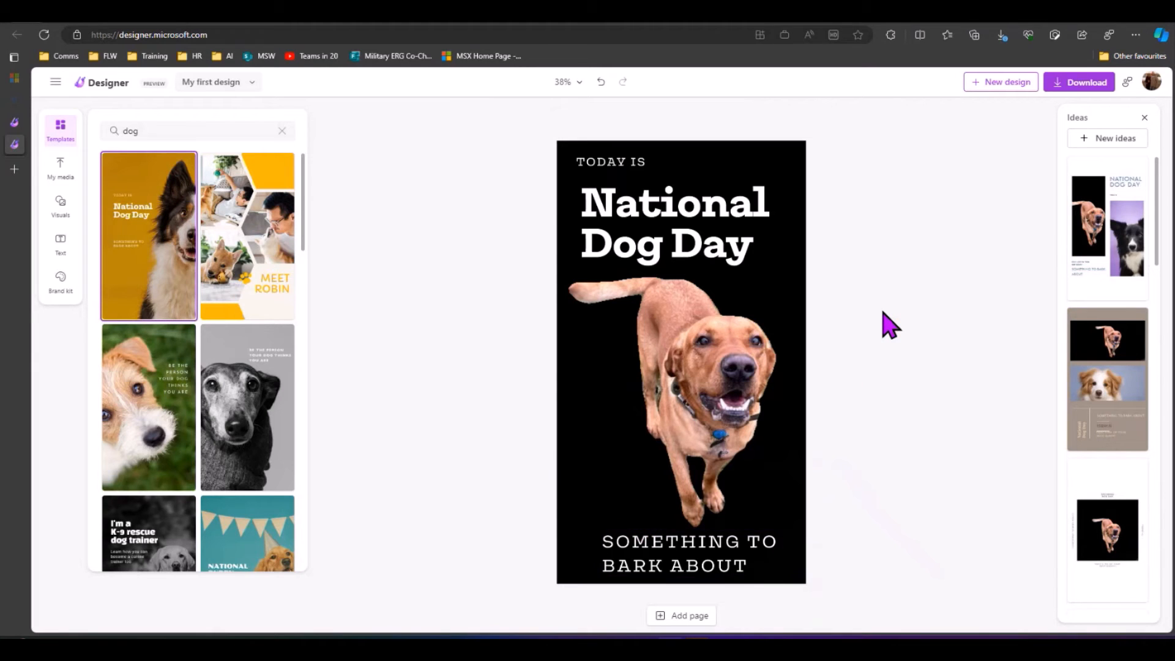
scroll(231, 231, down, 6)
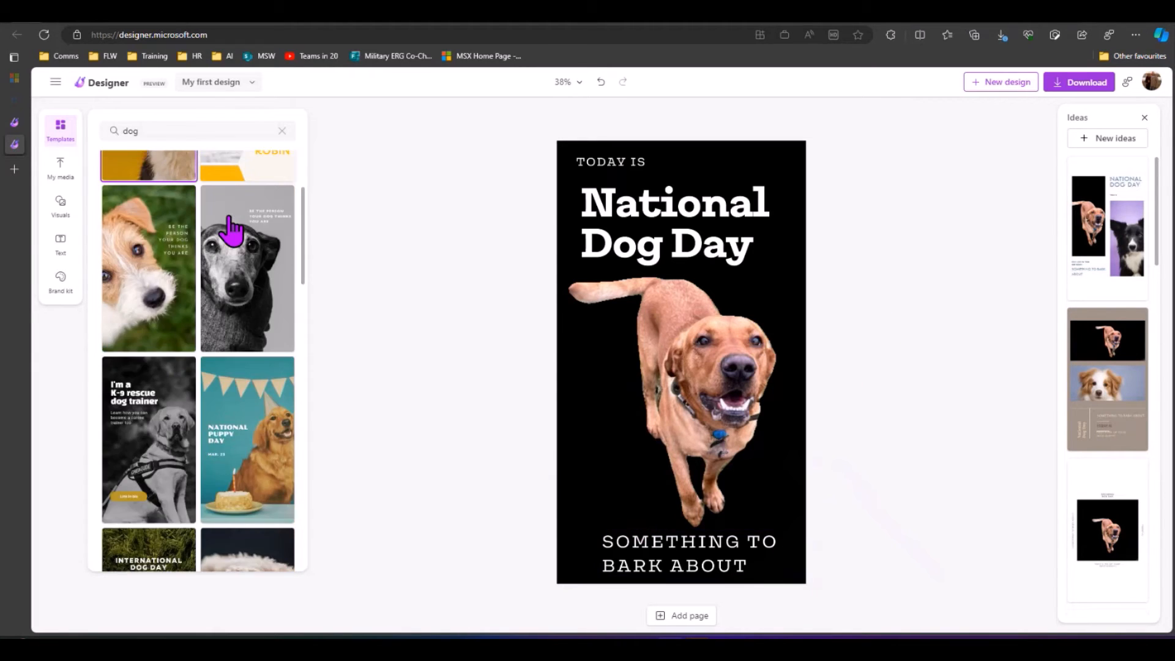
scroll(231, 231, down, 5)
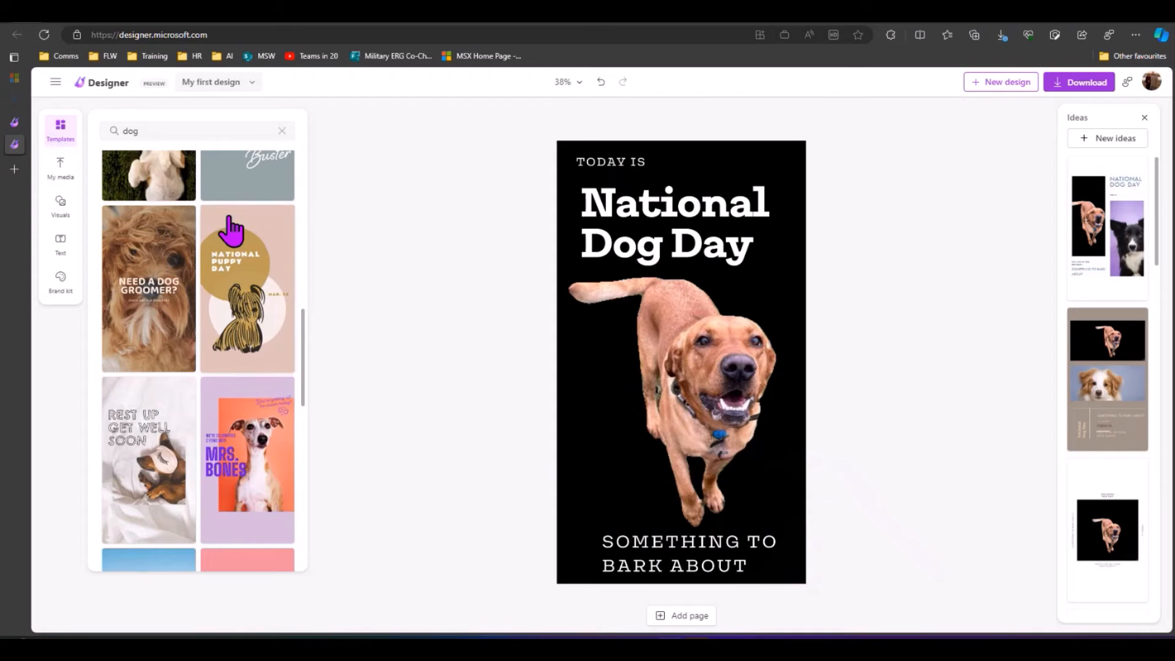
scroll(230, 231, down, 2)
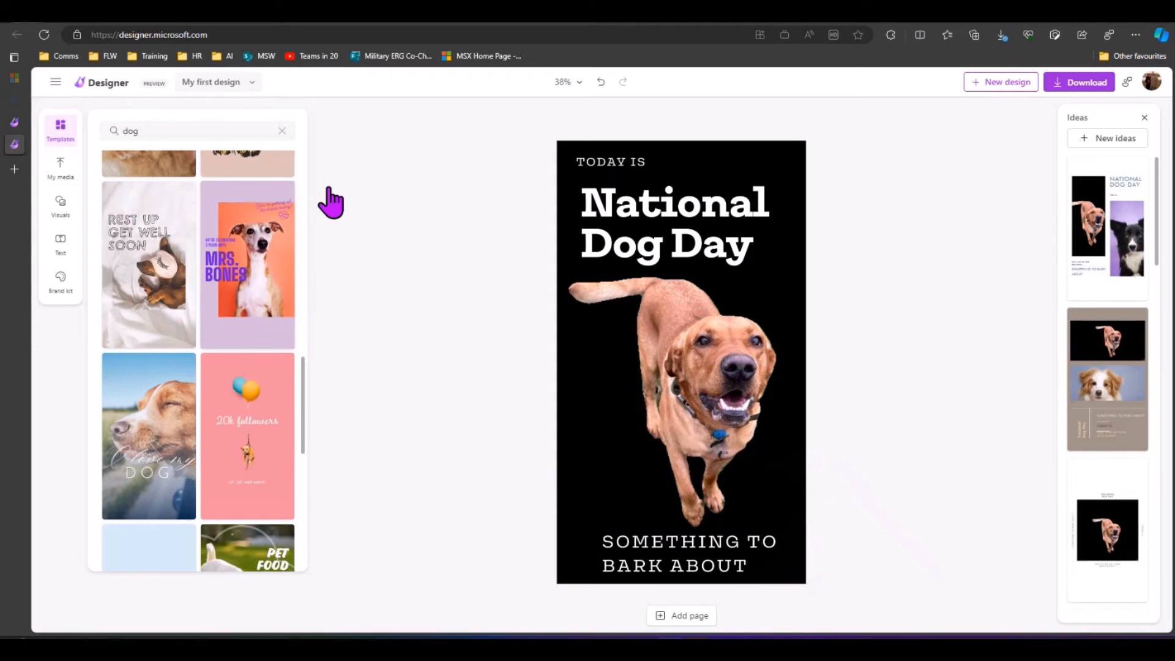
scroll(231, 353, down, 8)
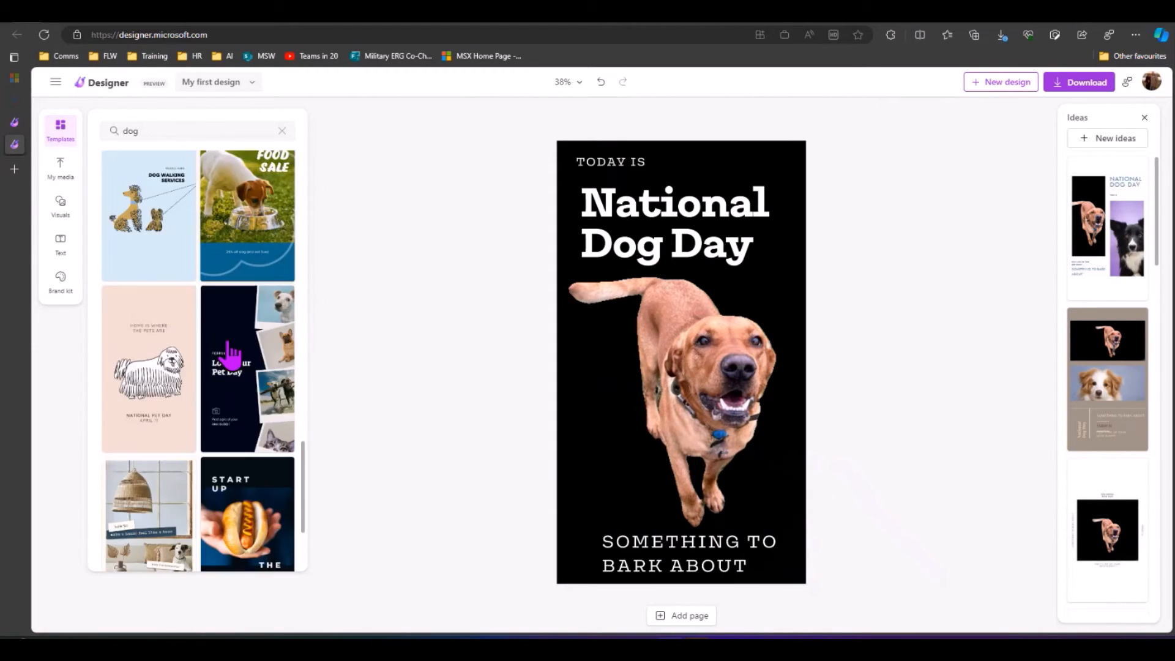
scroll(231, 353, up, 20)
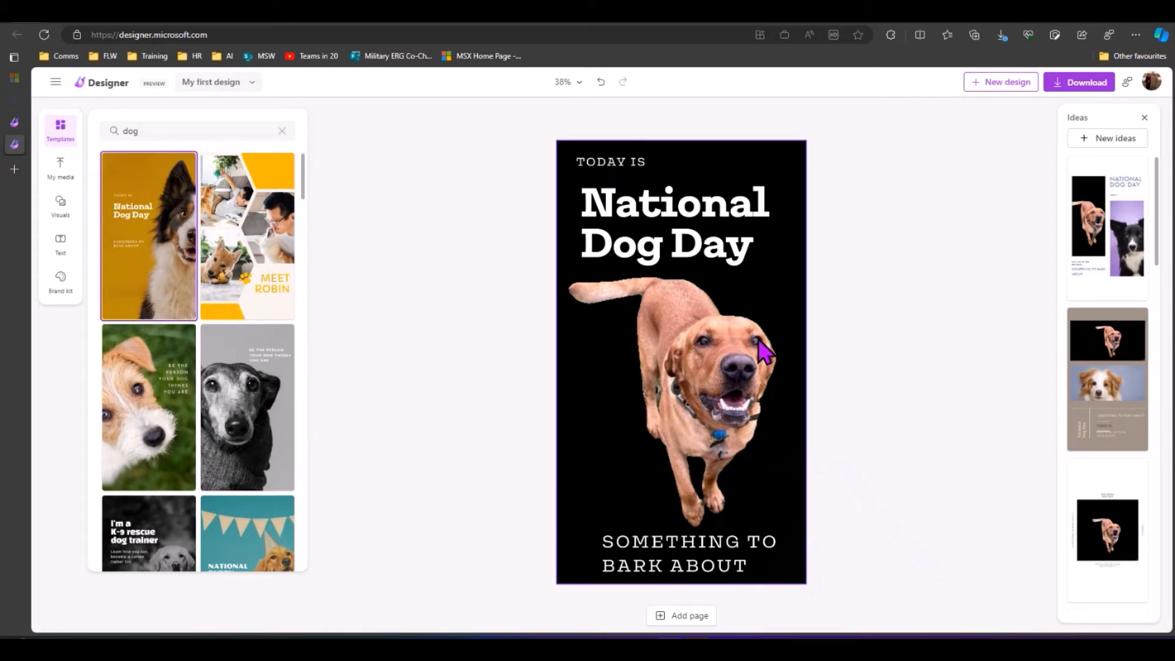
click(1068, 86)
click(1057, 160)
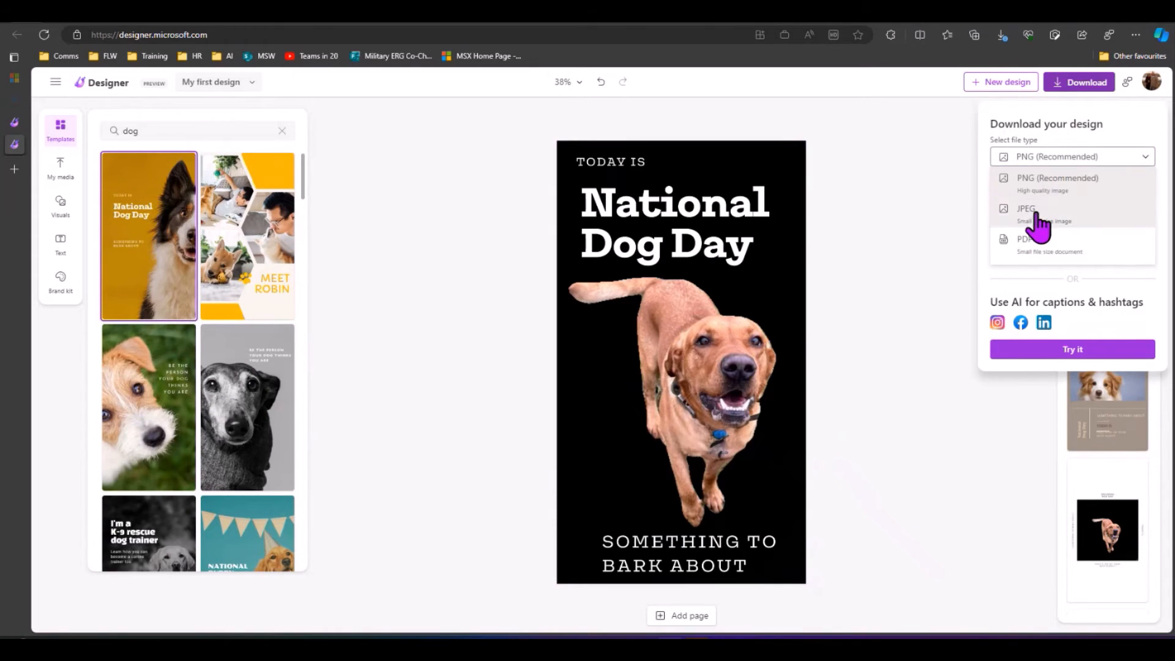
click(1038, 211)
click(1051, 191)
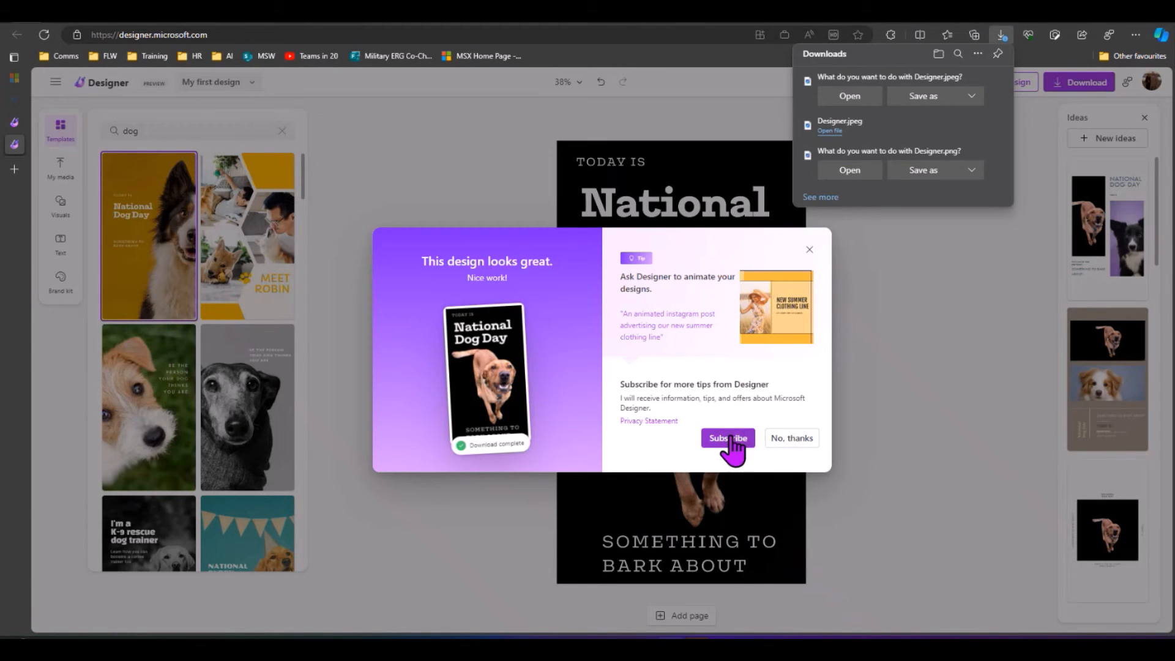
click(790, 439)
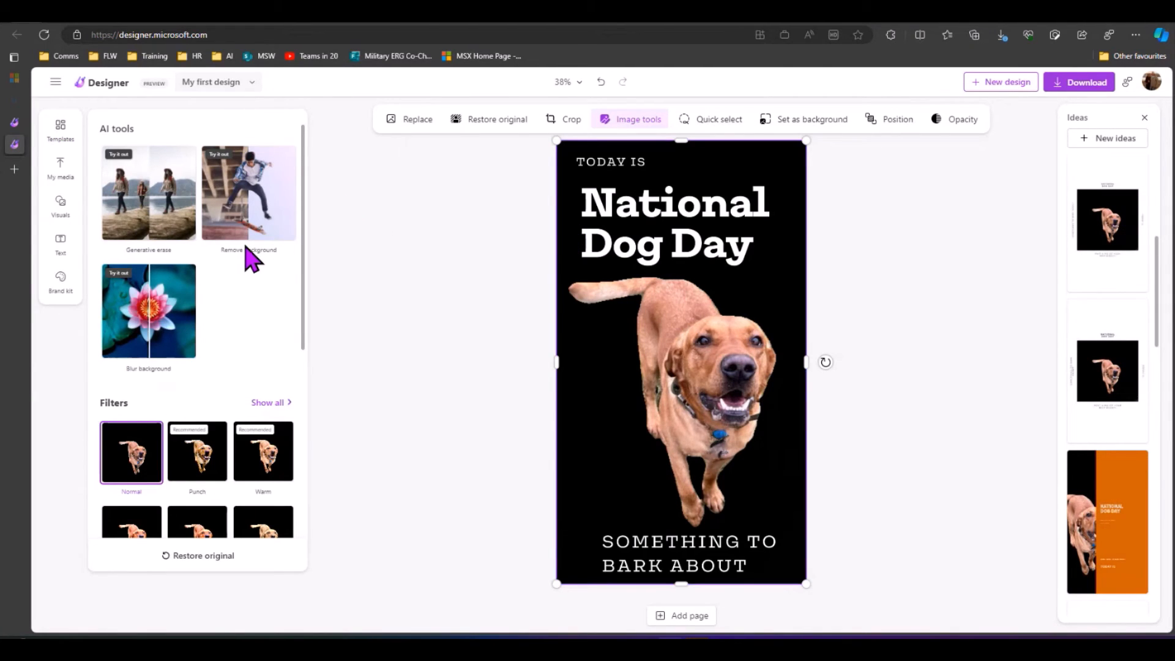
Step: Apply the Warm filter to the dog photo and raise its intensity to 69
scroll(248, 257, down, 4)
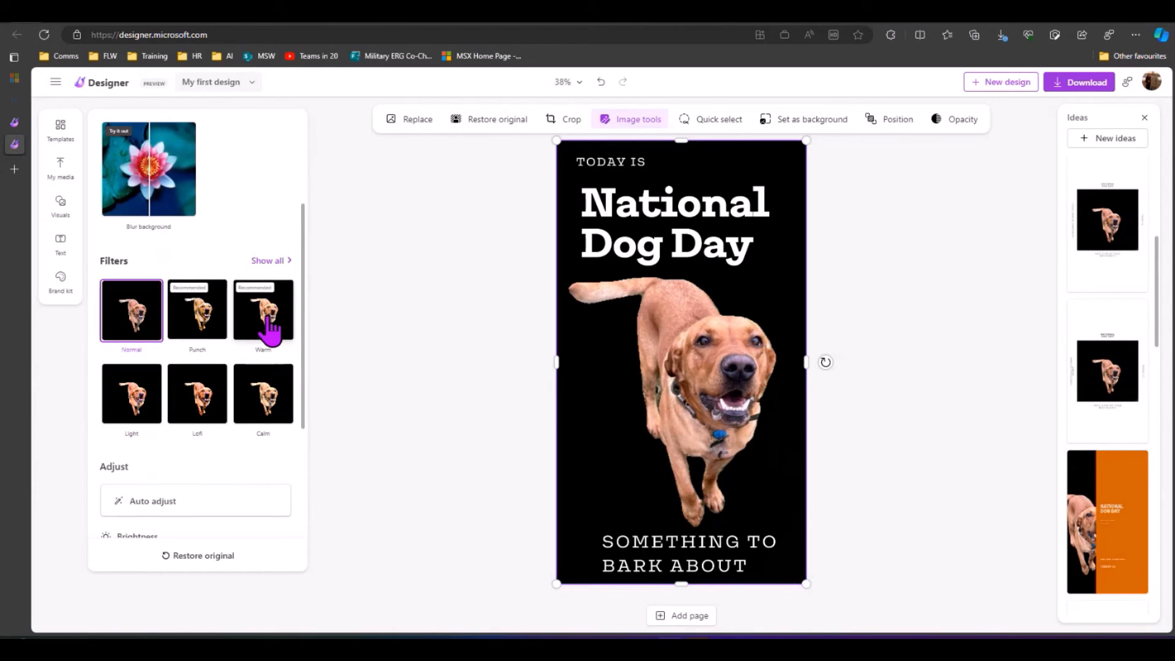
click(269, 331)
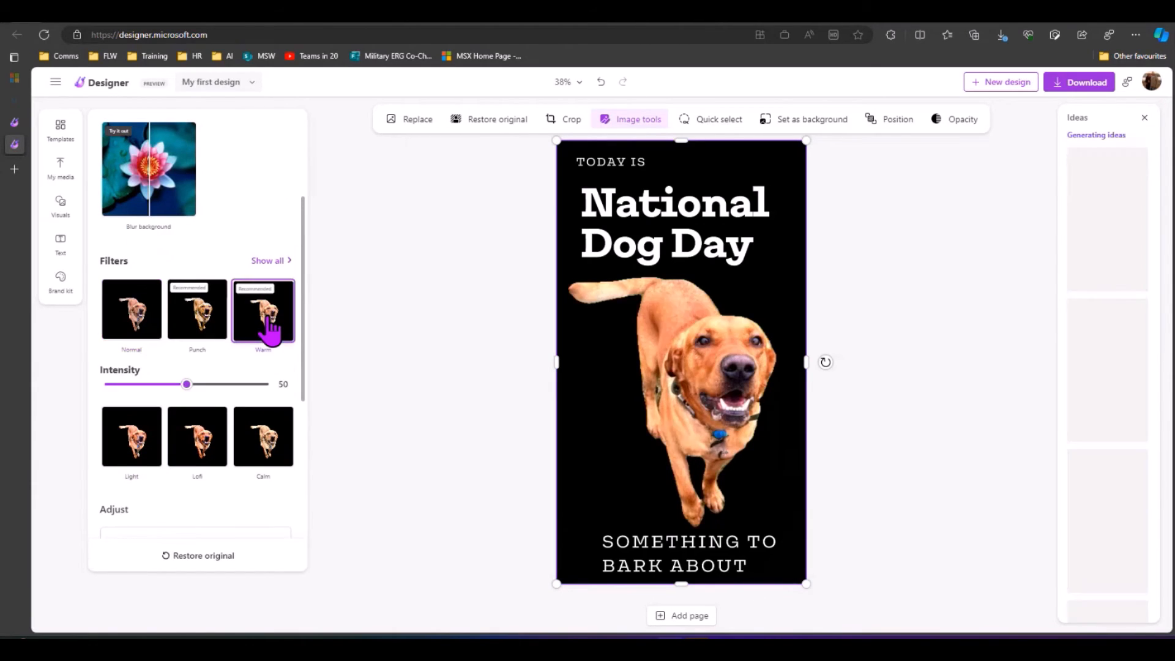
scroll(257, 334, down, 2)
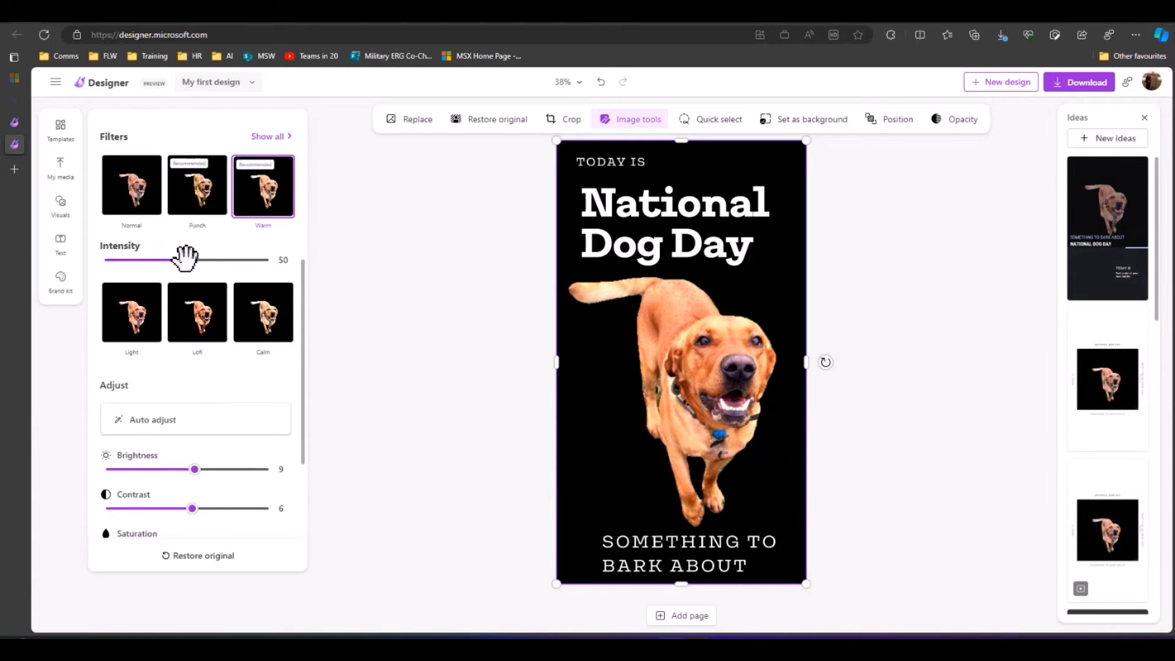
drag(183, 258, 218, 260)
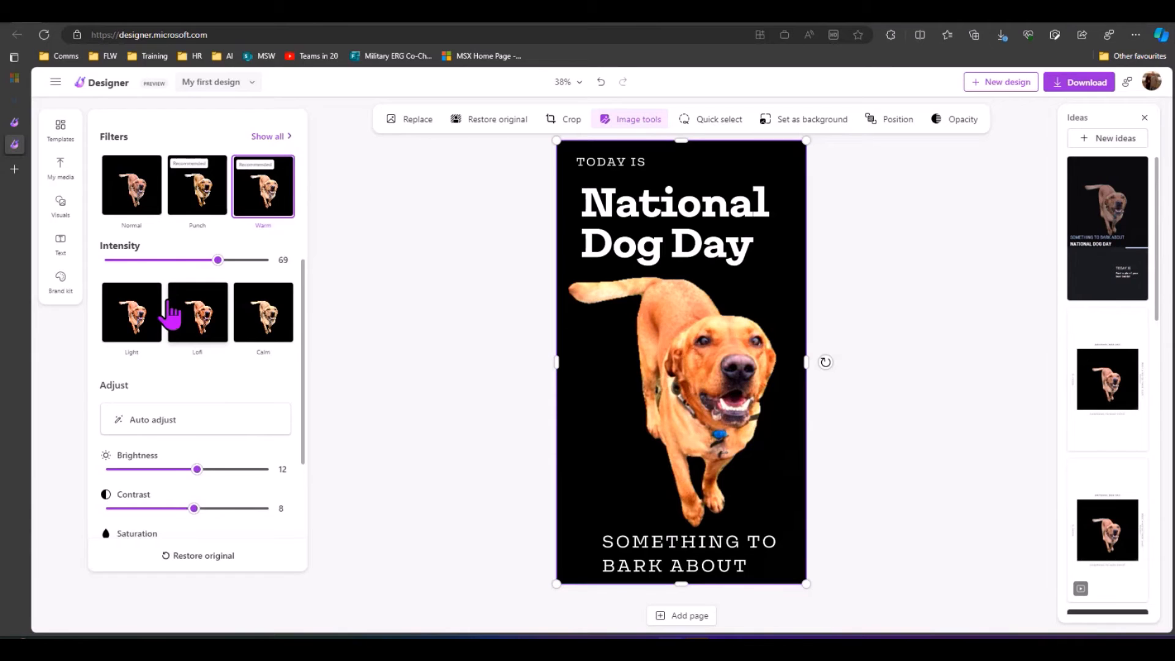
scroll(170, 310, down, 3)
scroll(175, 310, up, 2)
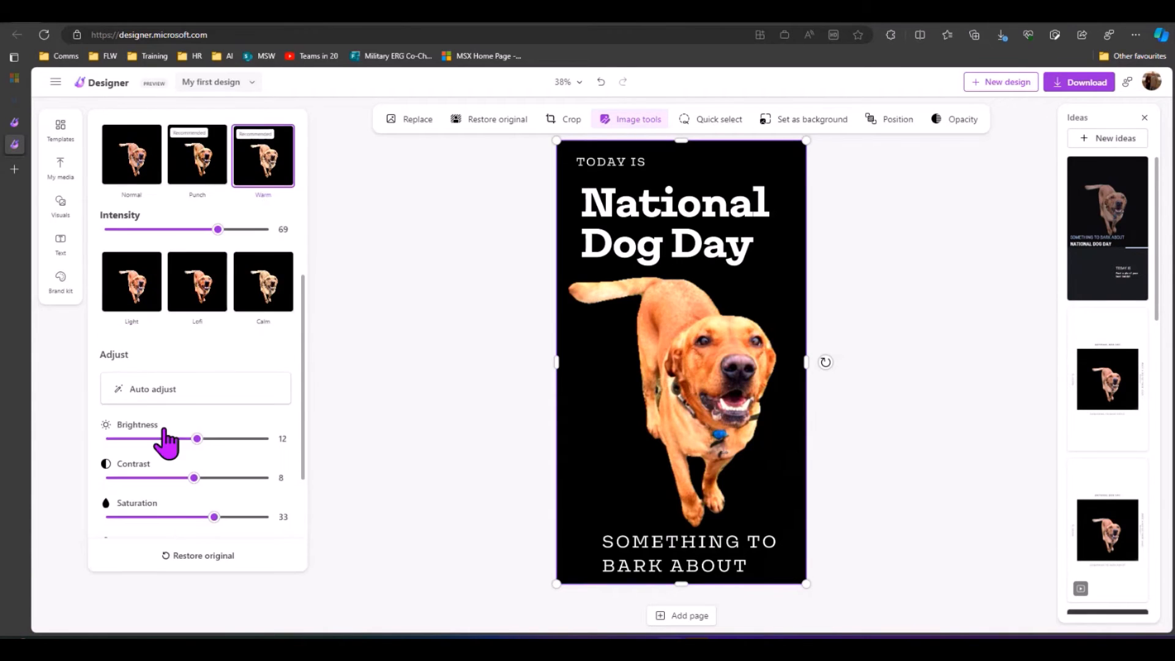
scroll(178, 287, up, 5)
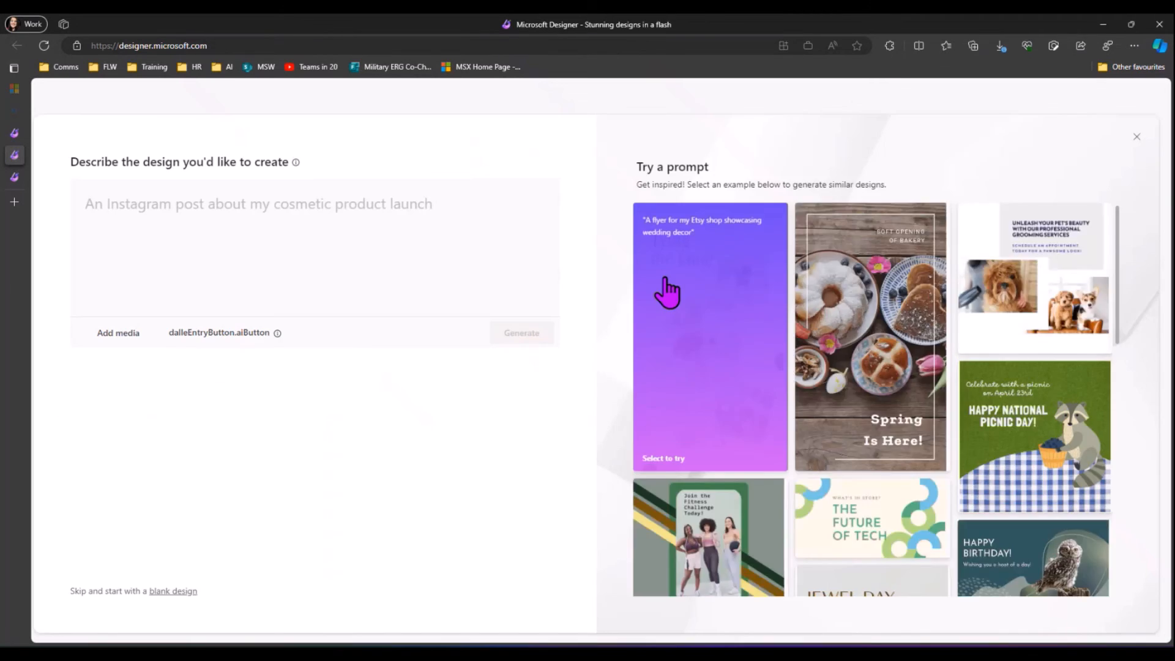
Step: Attach the dog photo from this device and describe a National Dog Day poster featuring the Red Fox Labrador Arthur
click(118, 333)
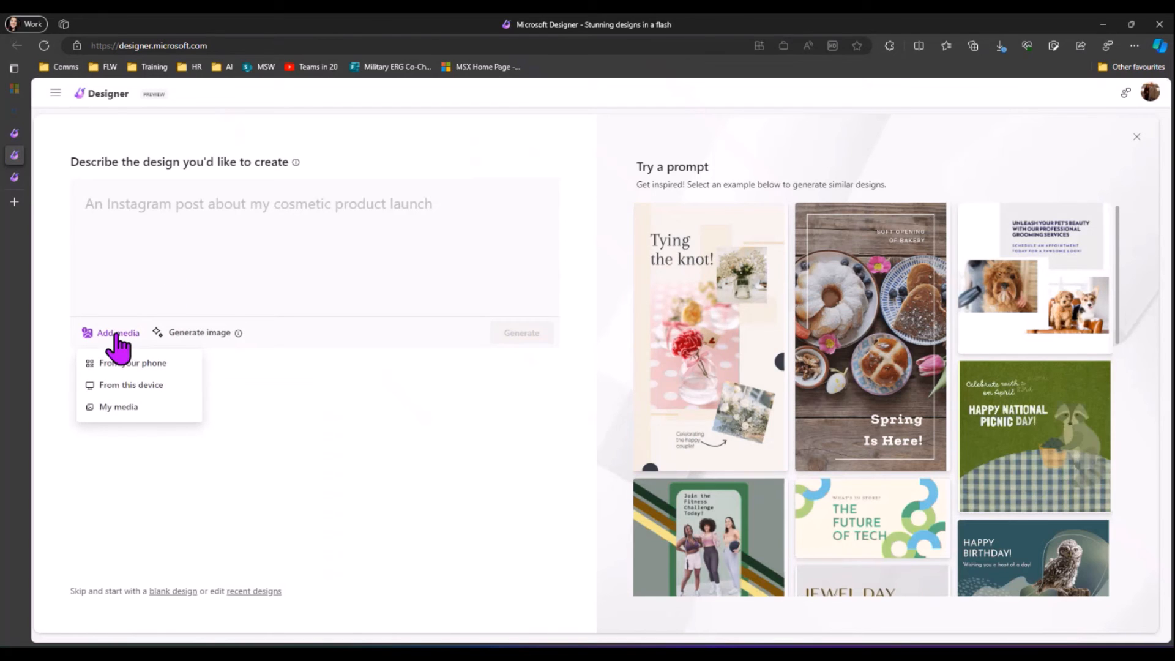
click(151, 386)
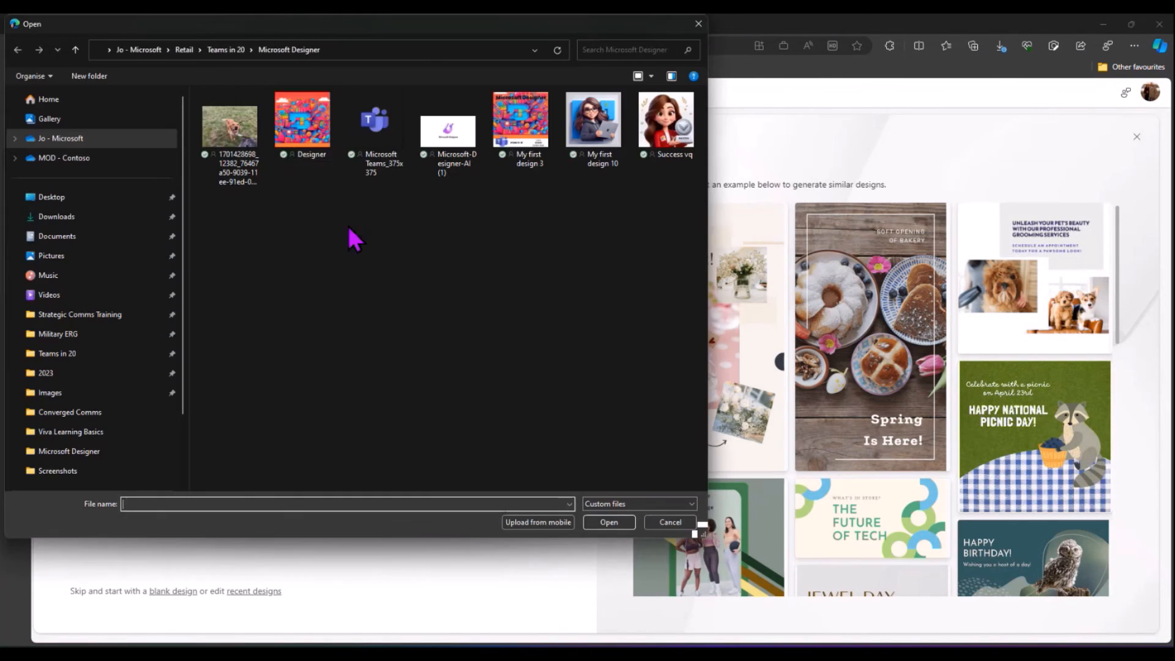
click(230, 132)
click(609, 522)
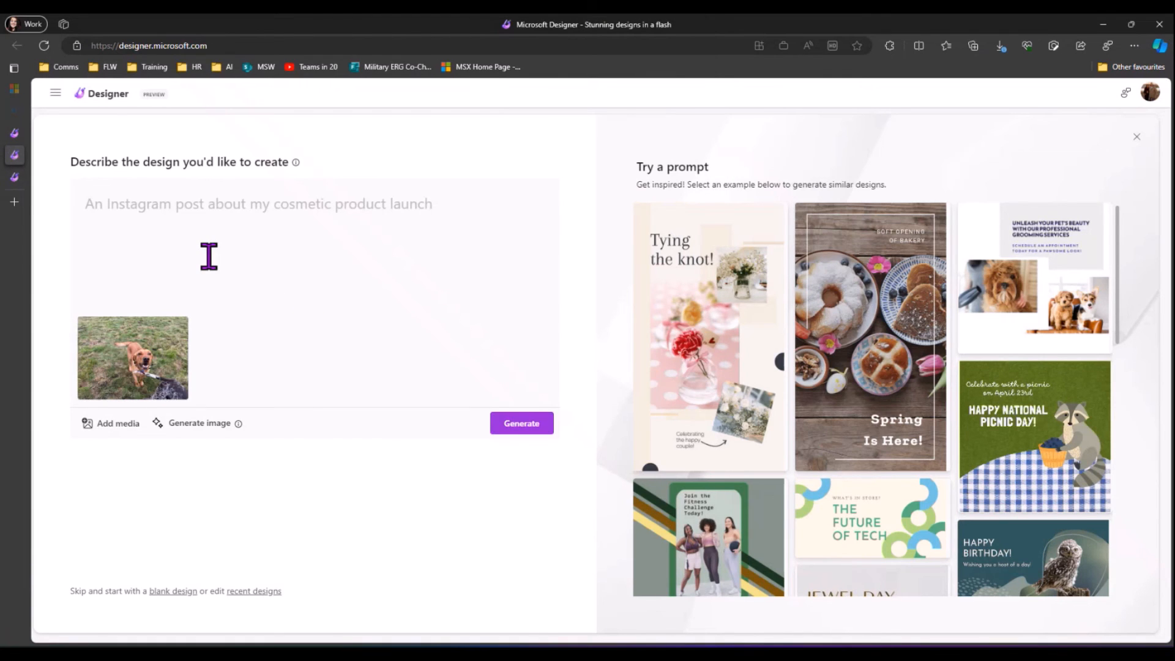
click(199, 222)
text(Crea)
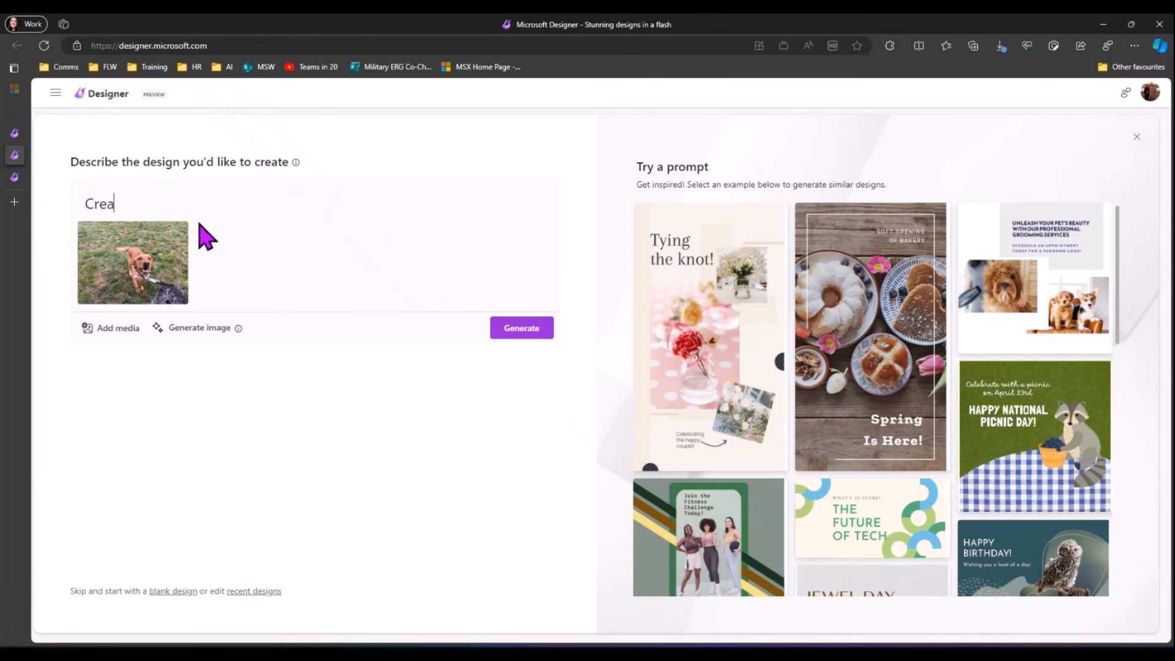
text(te a p)
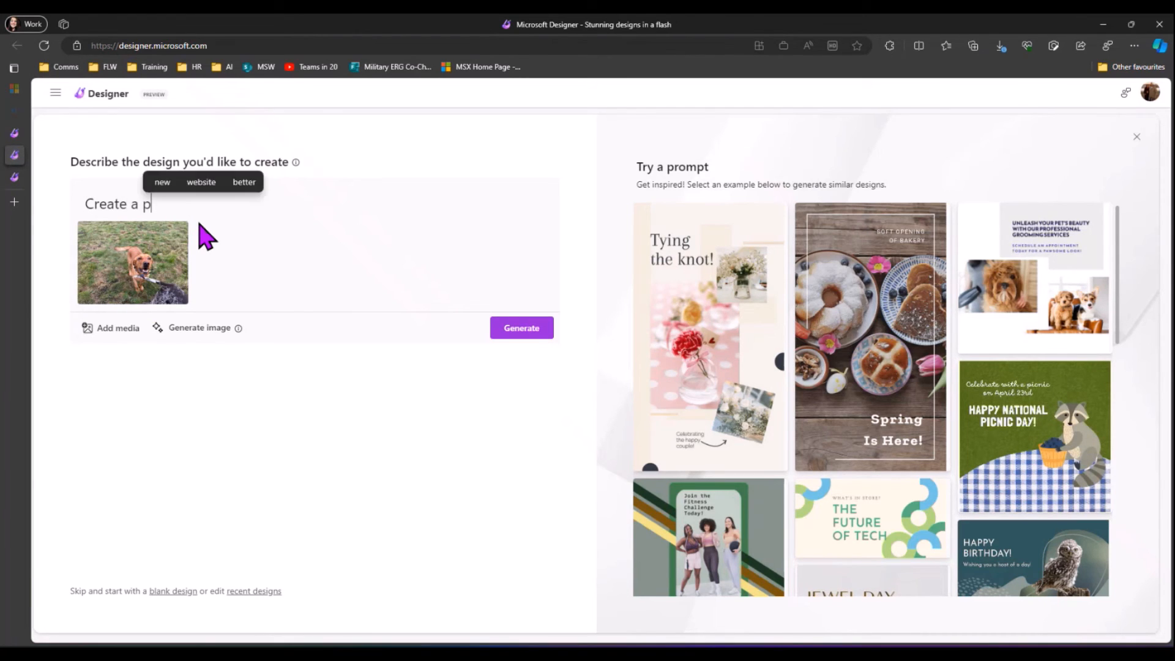
text(oste)
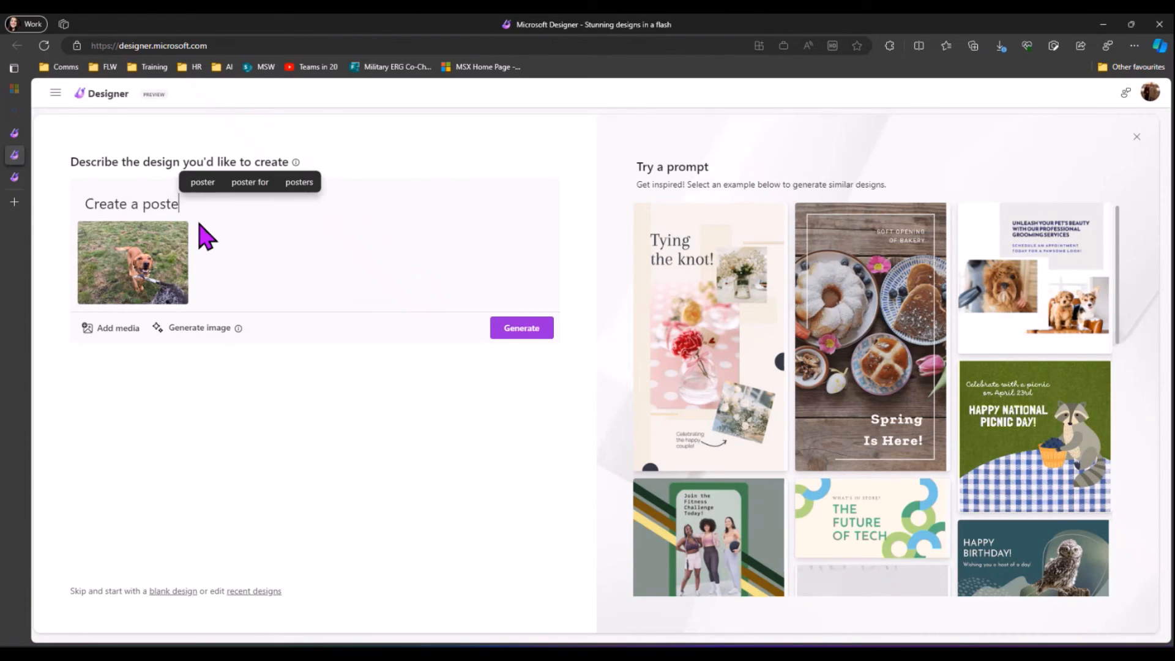
text(r for national dog)
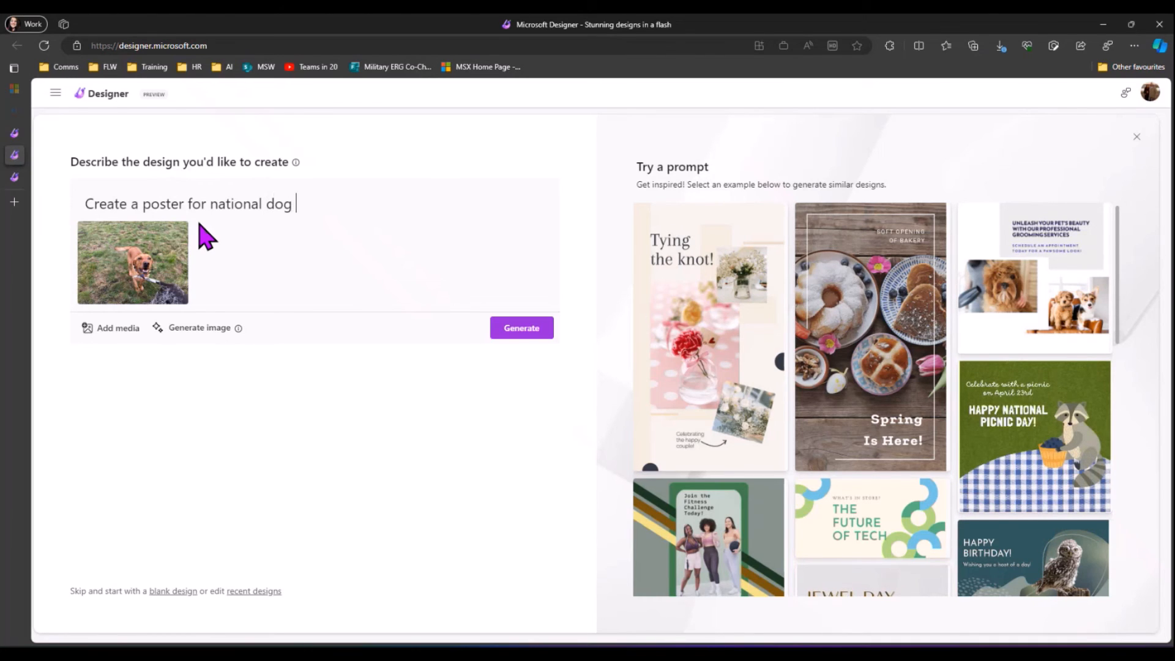
text( day )
text( featuring )
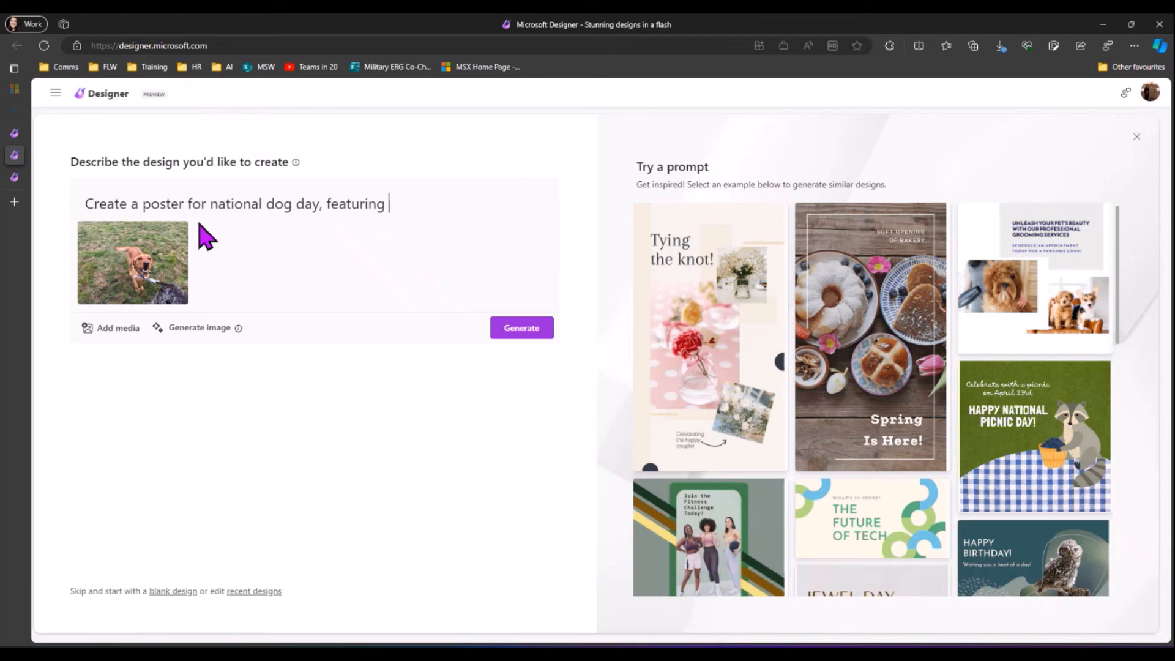
text(my Red Fox )
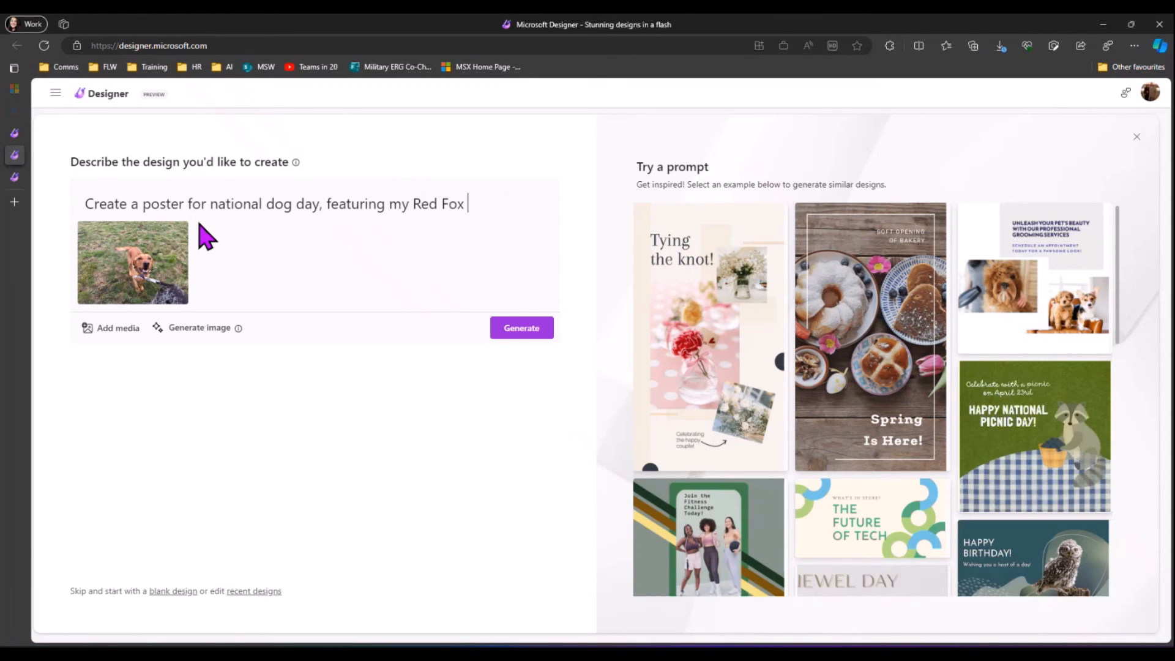
text(Labra)
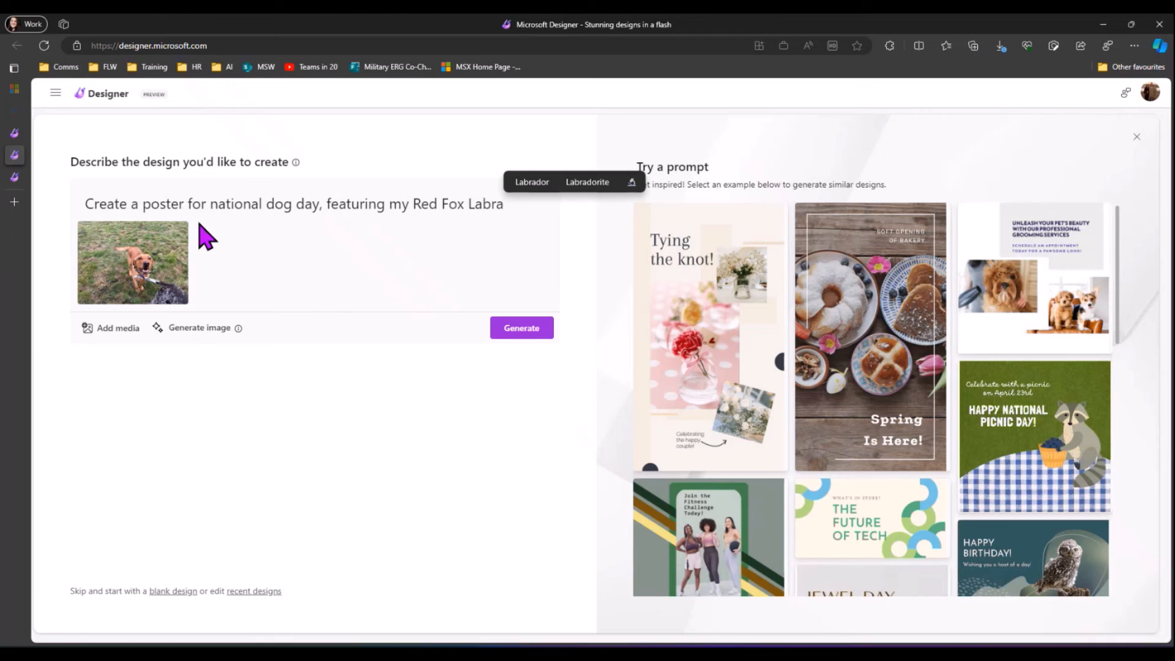
text(dor called Arth)
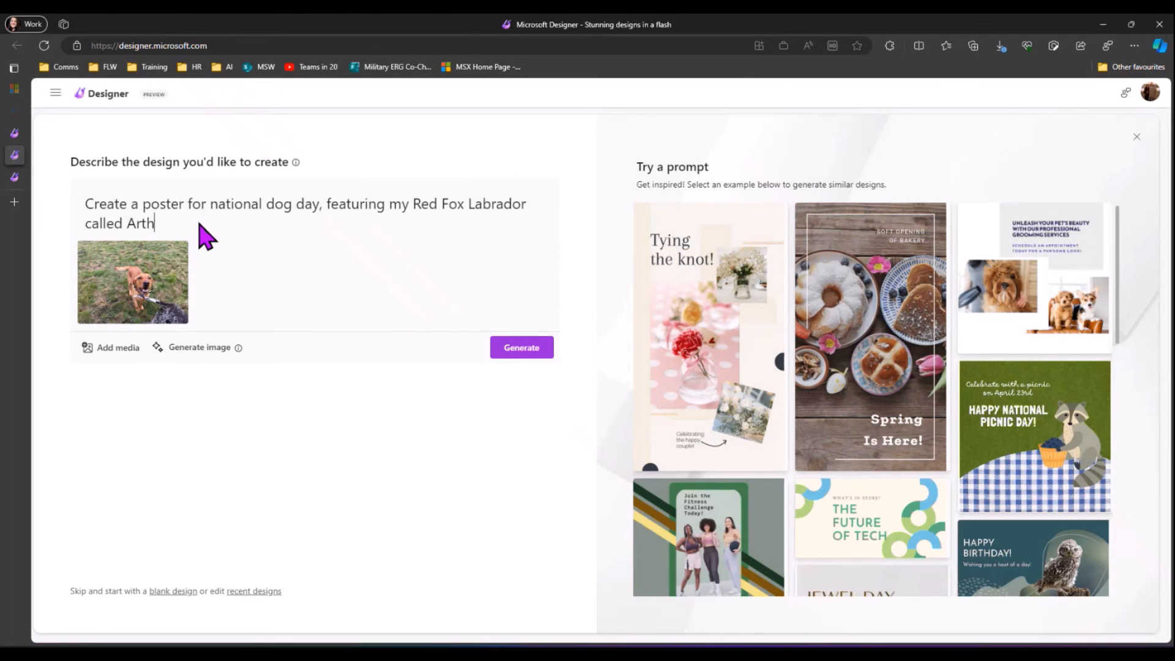
text(erur)
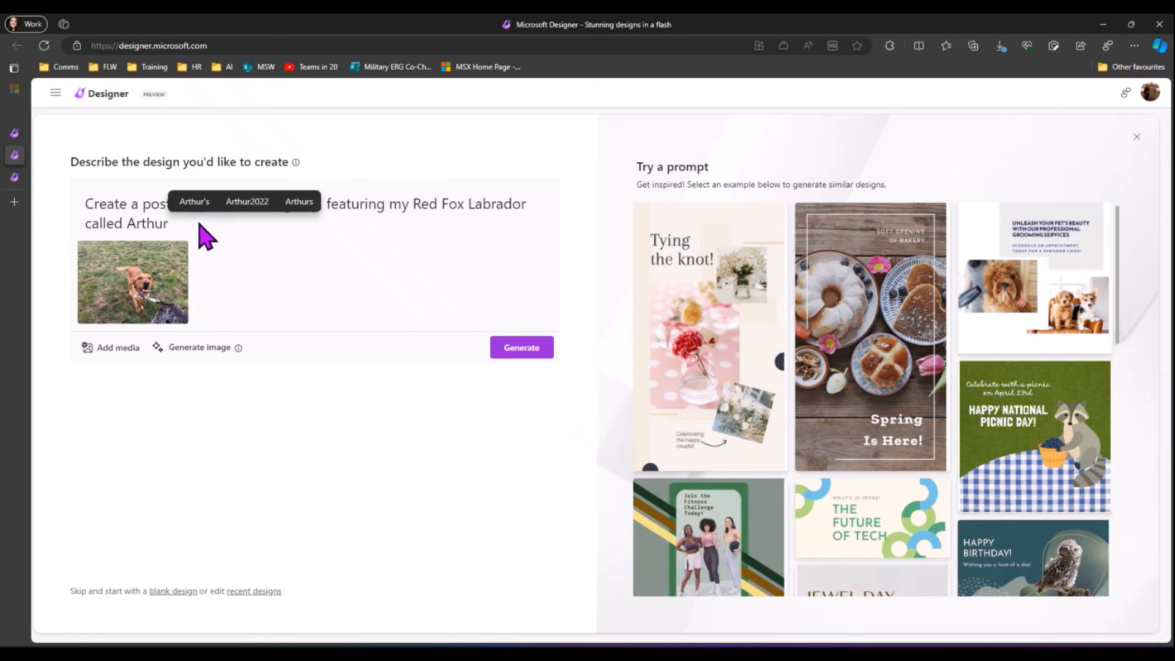
Step: Generate poster designs and open the orange framed-dog poster for customizing
click(497, 366)
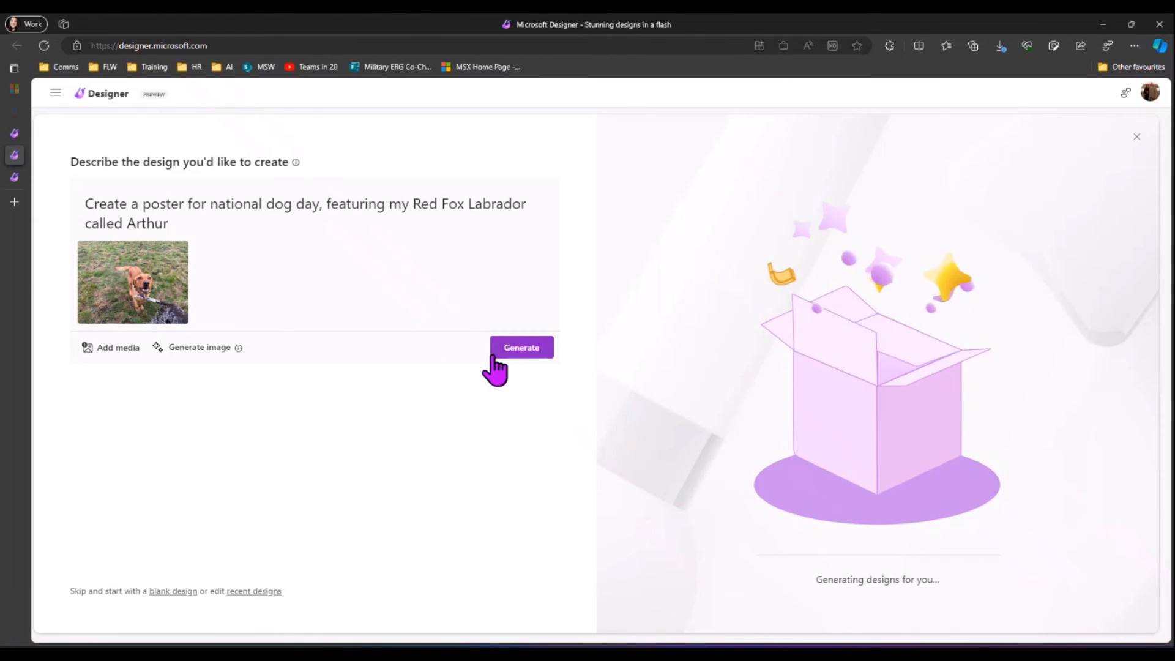
scroll(884, 280, up, 8)
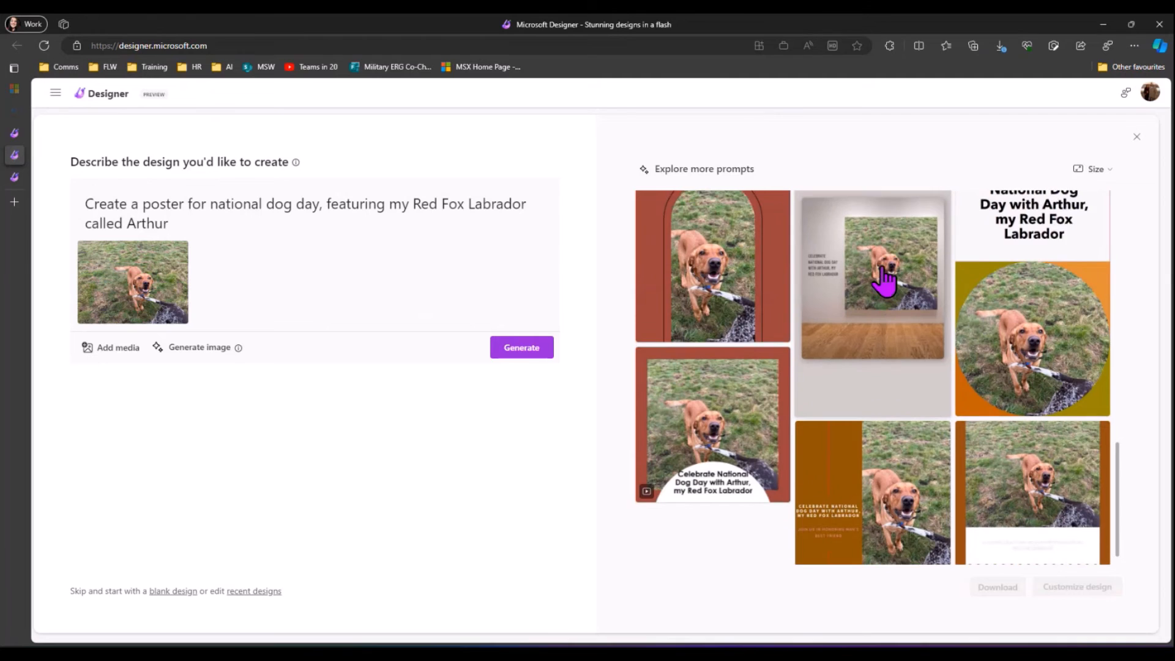
scroll(884, 280, up, 2)
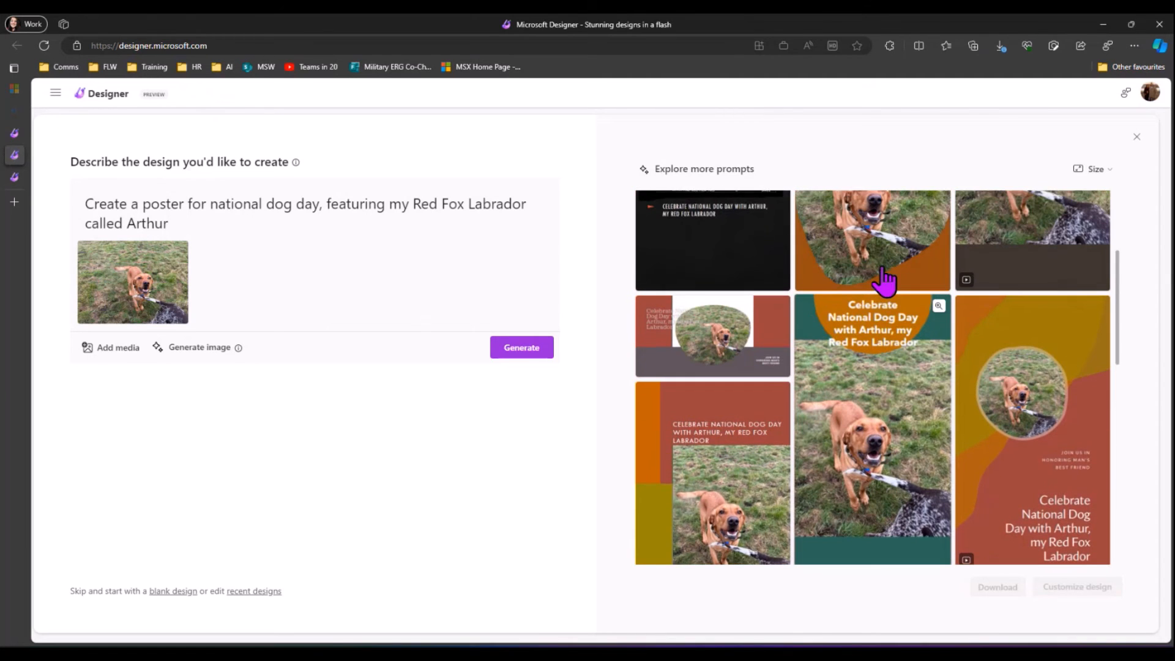
scroll(879, 332, down, 1)
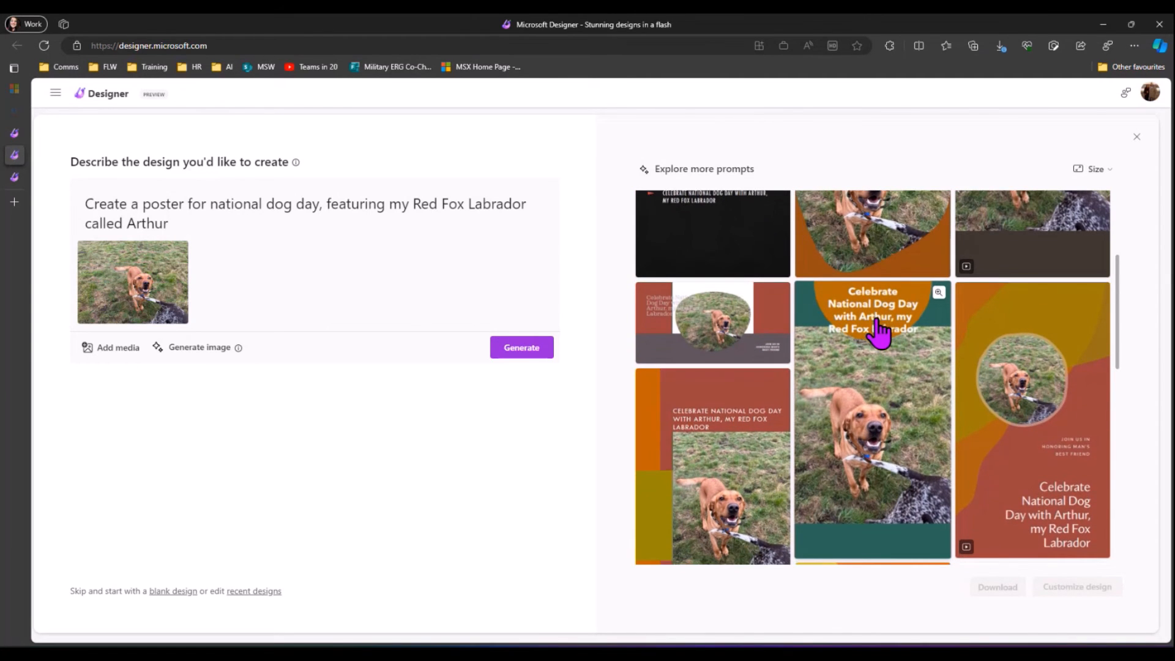
scroll(882, 330, up, 3)
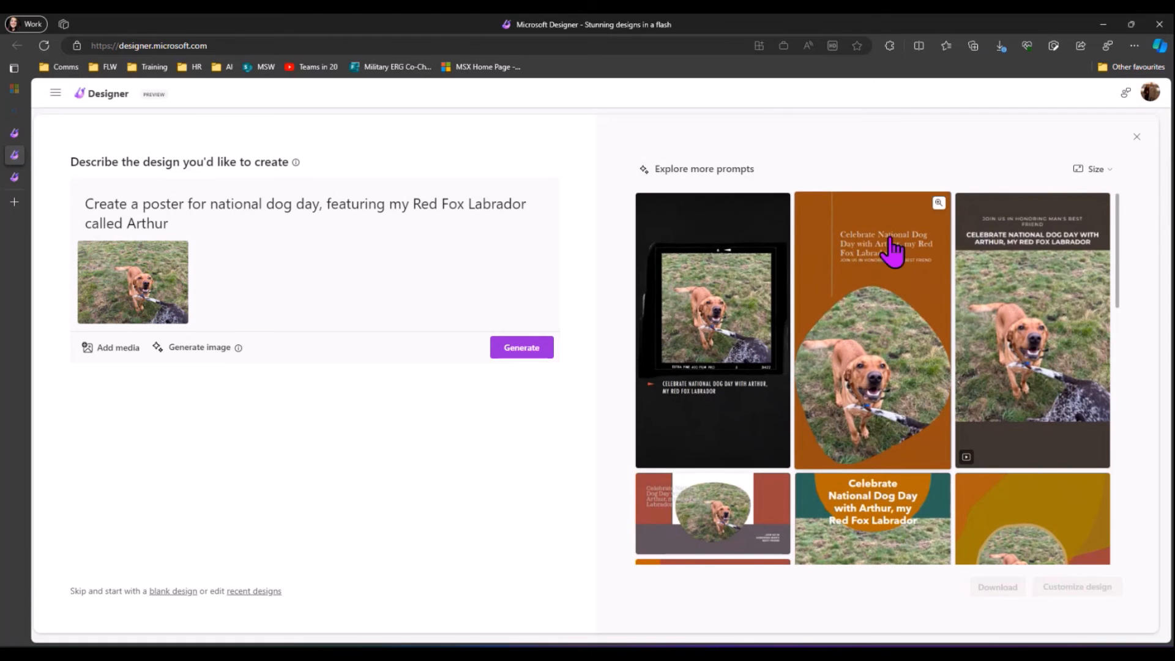
click(894, 251)
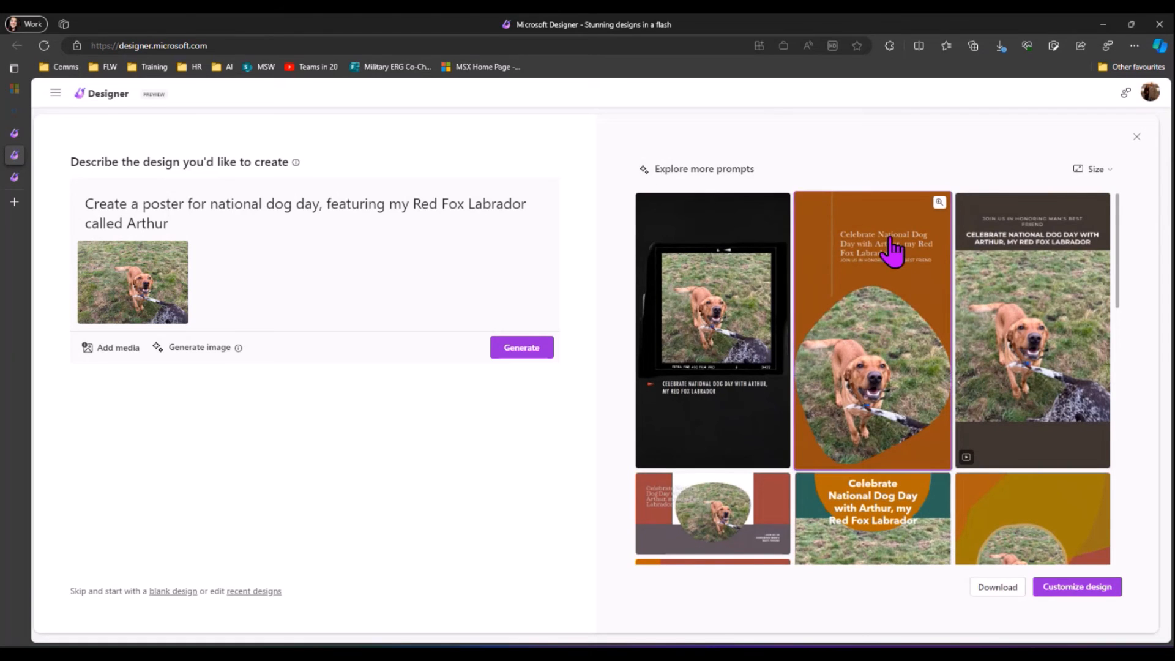
click(1072, 587)
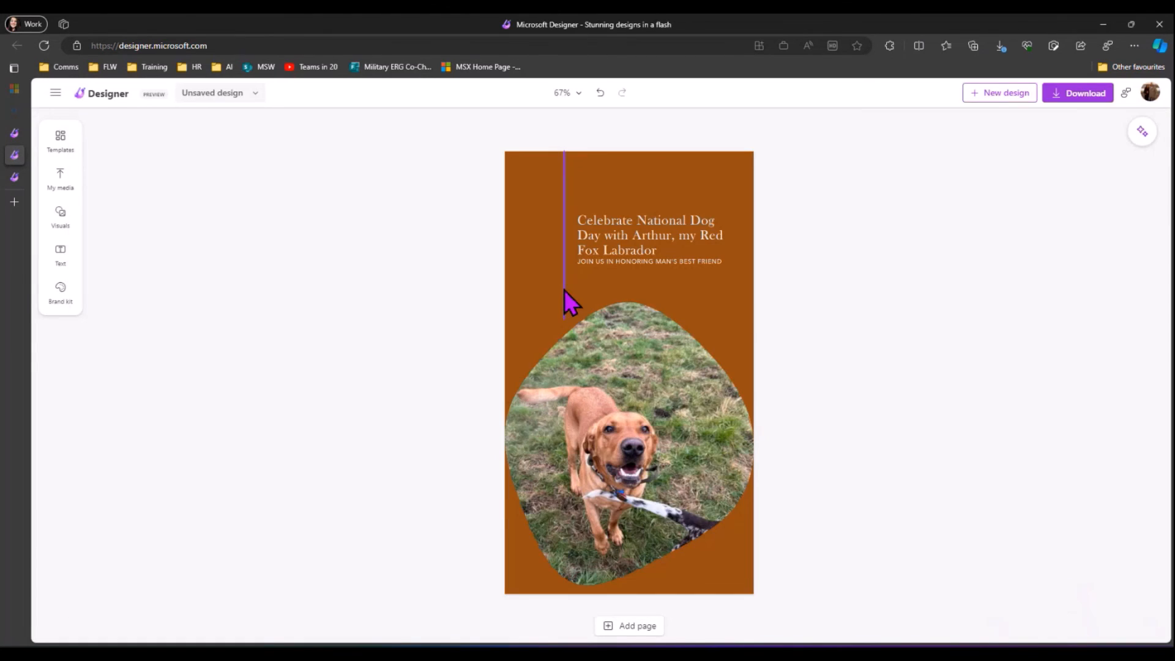
Step: Enlarge the 'Celebrate National Dog Day' headline to size 35 and widen its box
click(625, 240)
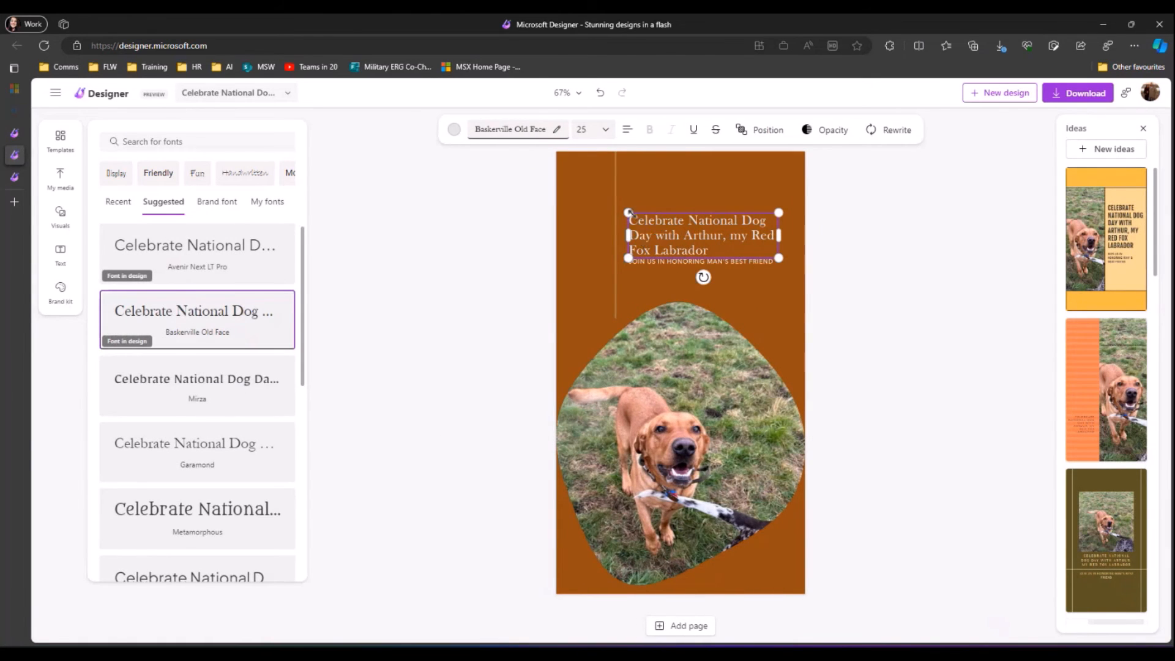
drag(628, 212, 572, 196)
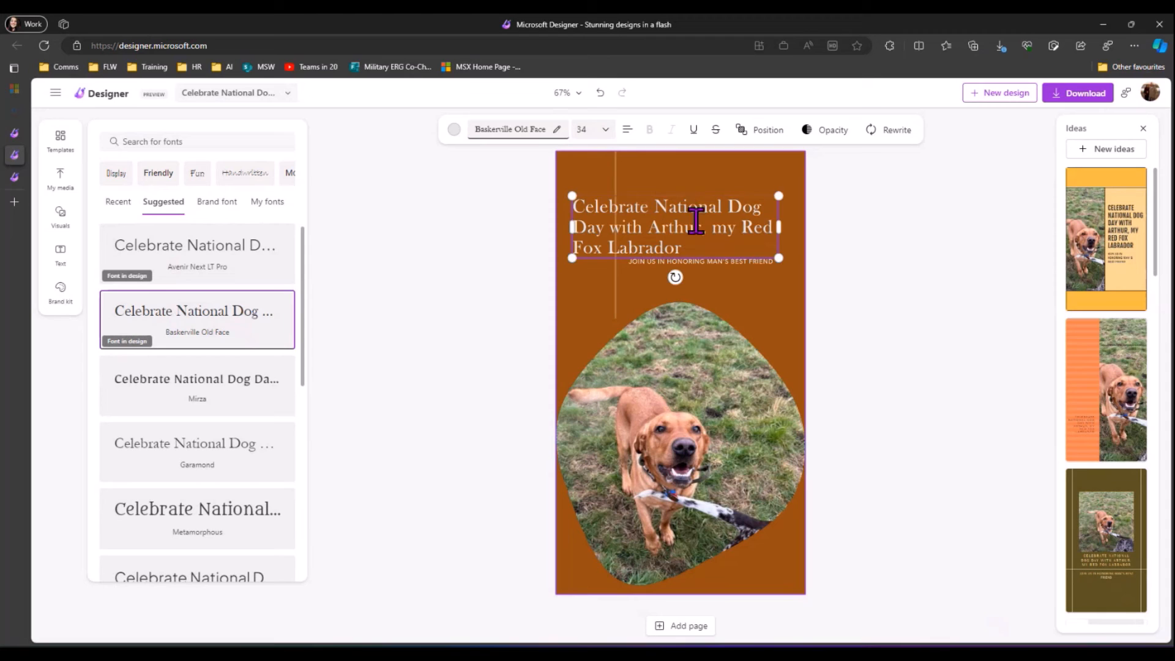
drag(782, 195, 789, 194)
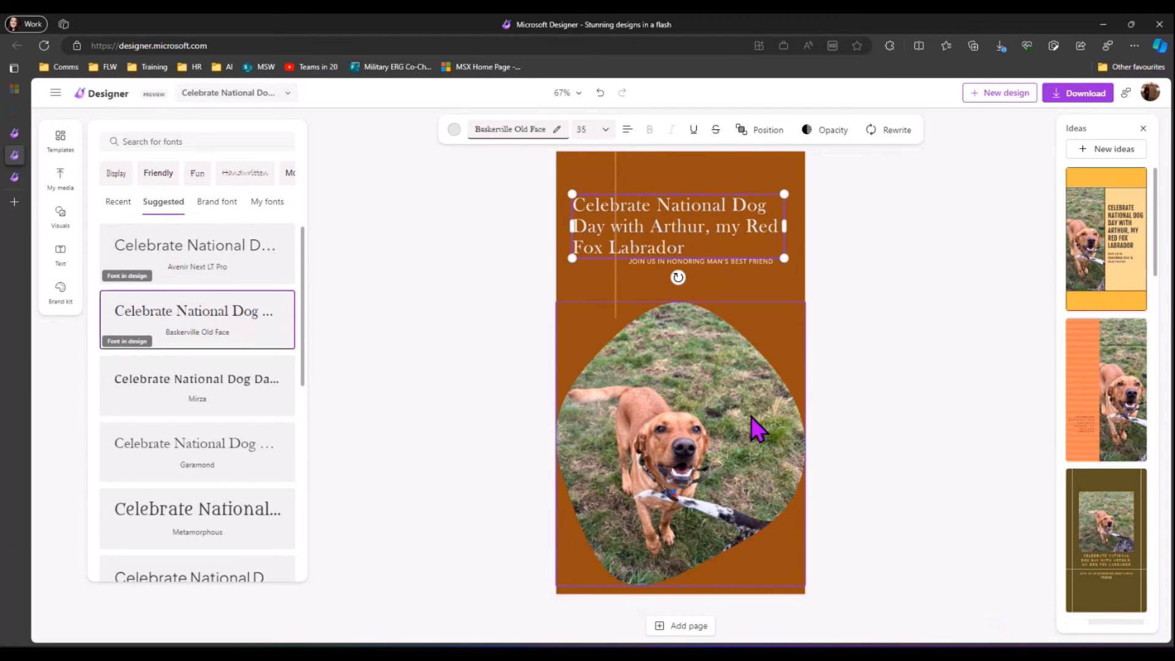
click(425, 255)
click(597, 379)
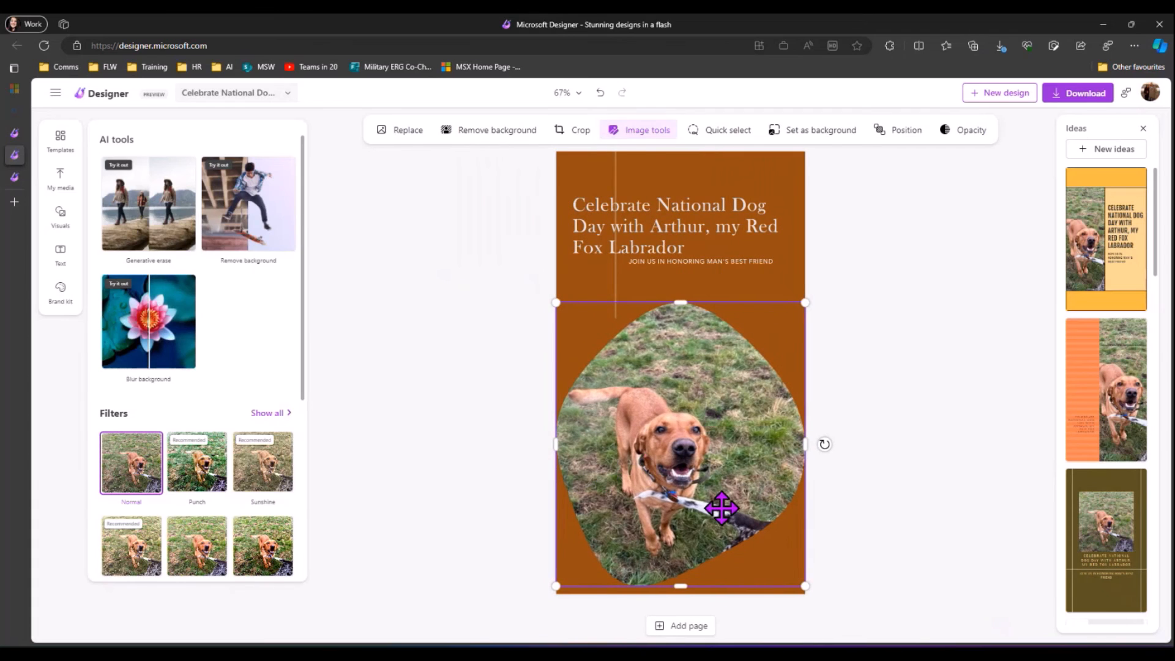
Step: Remove the dog's leash from the photo with Generative erase
click(120, 199)
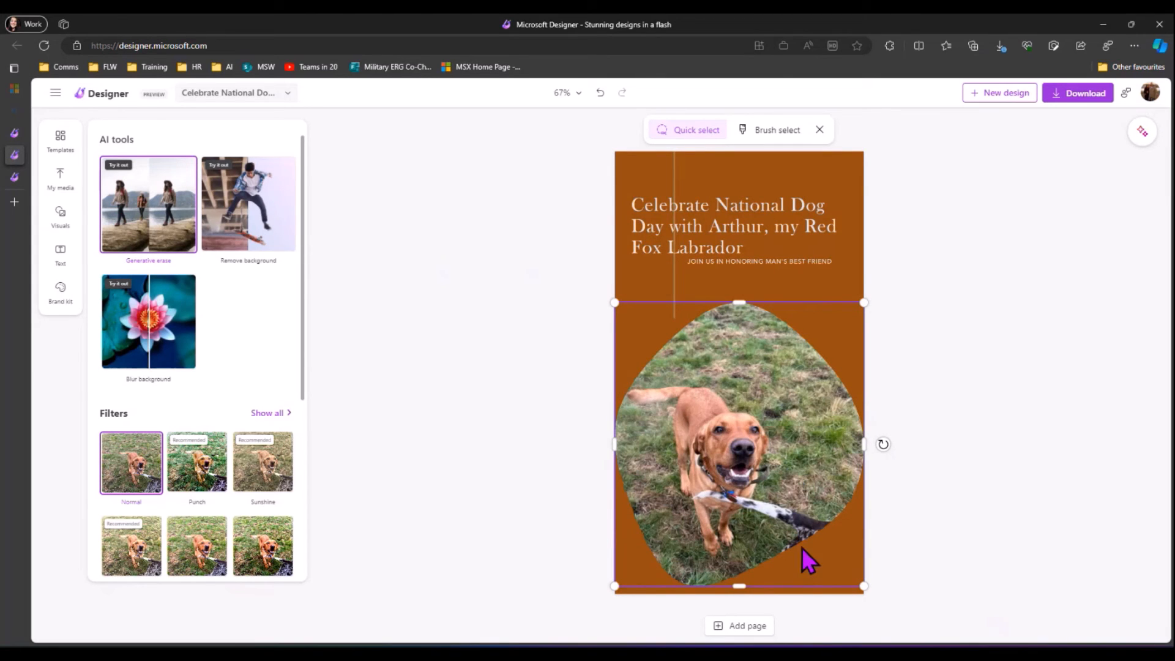
click(803, 522)
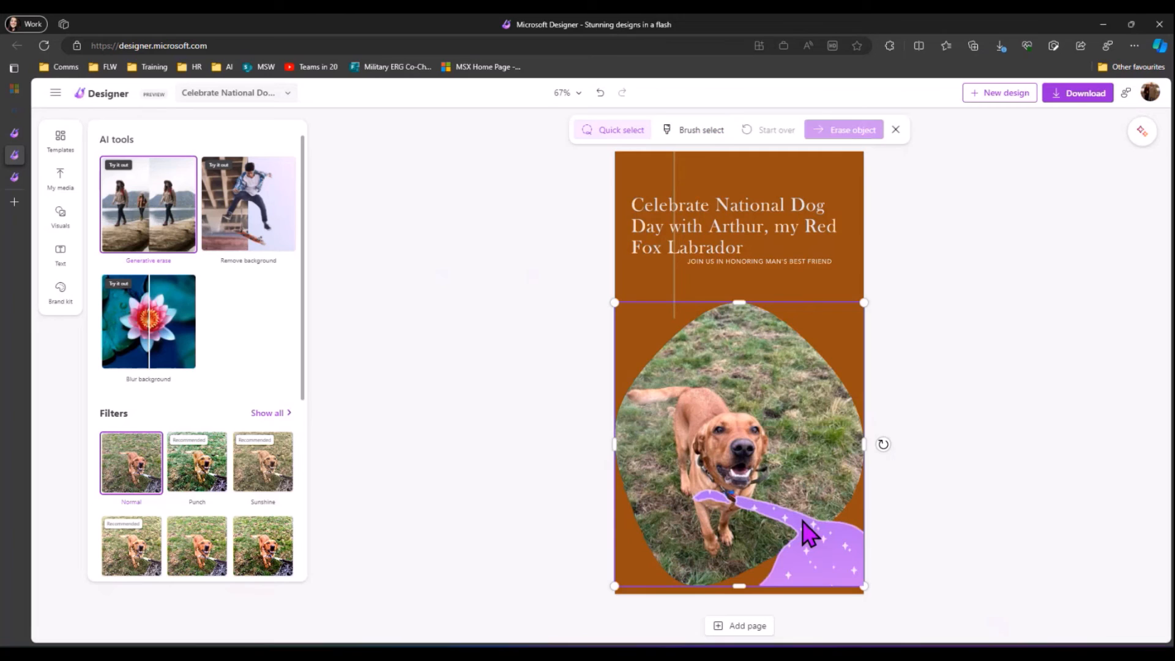
click(852, 132)
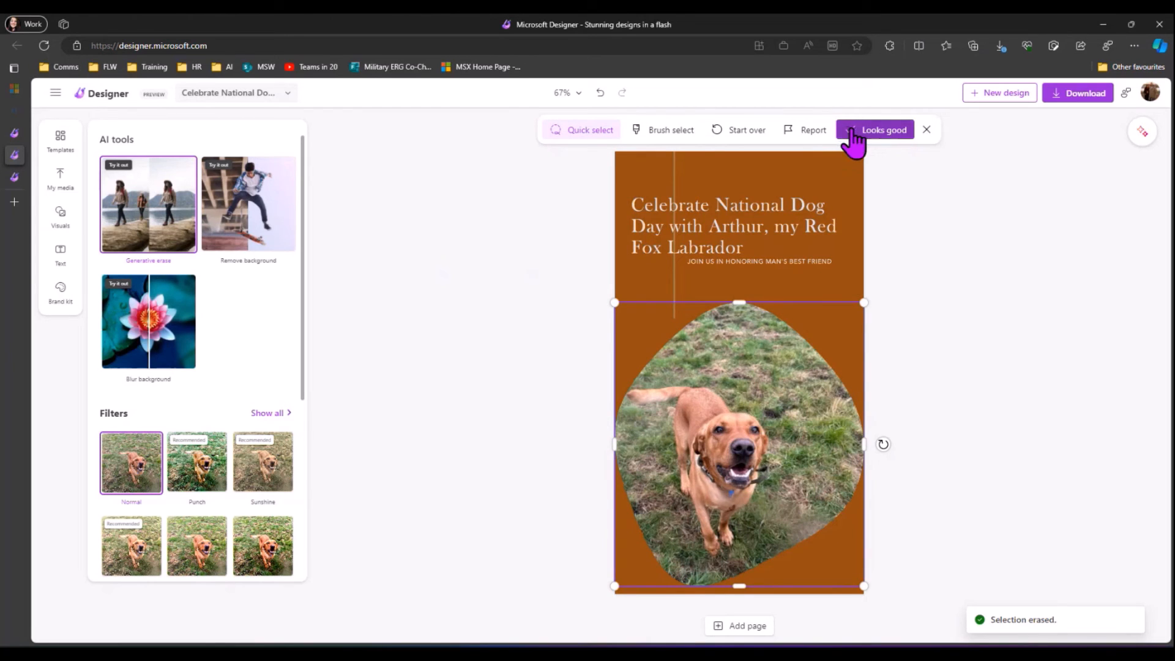
click(851, 134)
Step: Move the subtitle lower beneath the headline and set its font to Abadi
click(732, 263)
drag(732, 263, 759, 284)
click(210, 399)
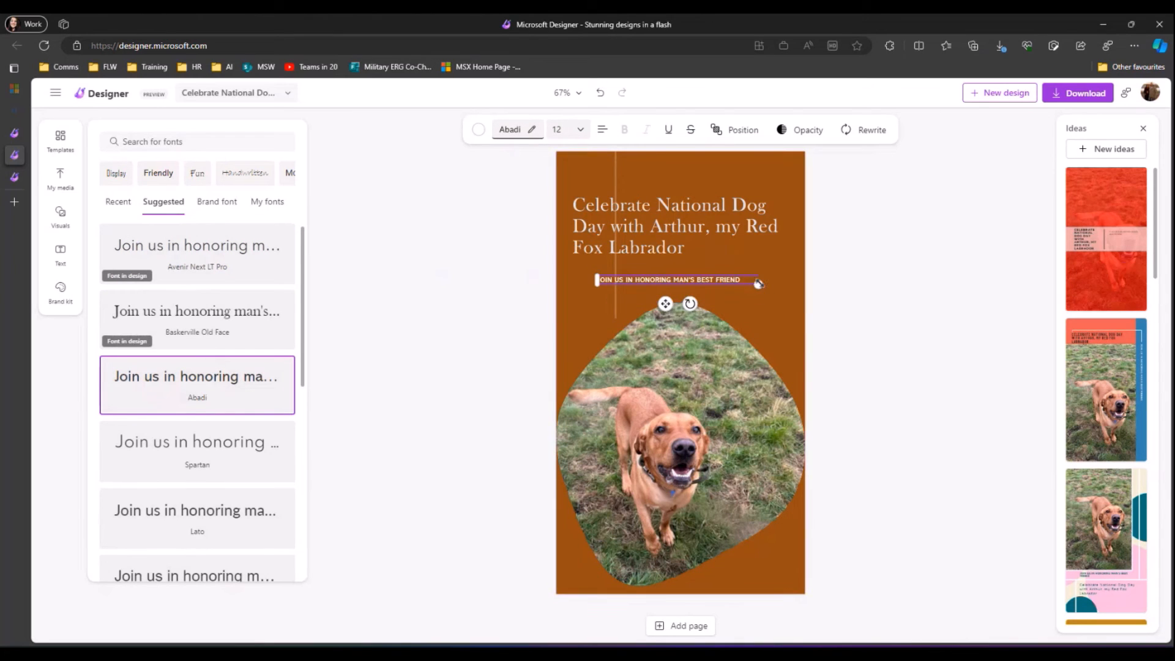
Step: Widen the subtitle box slightly and move the thin vertical line toward the poster's left edge
drag(759, 284, 769, 283)
click(871, 312)
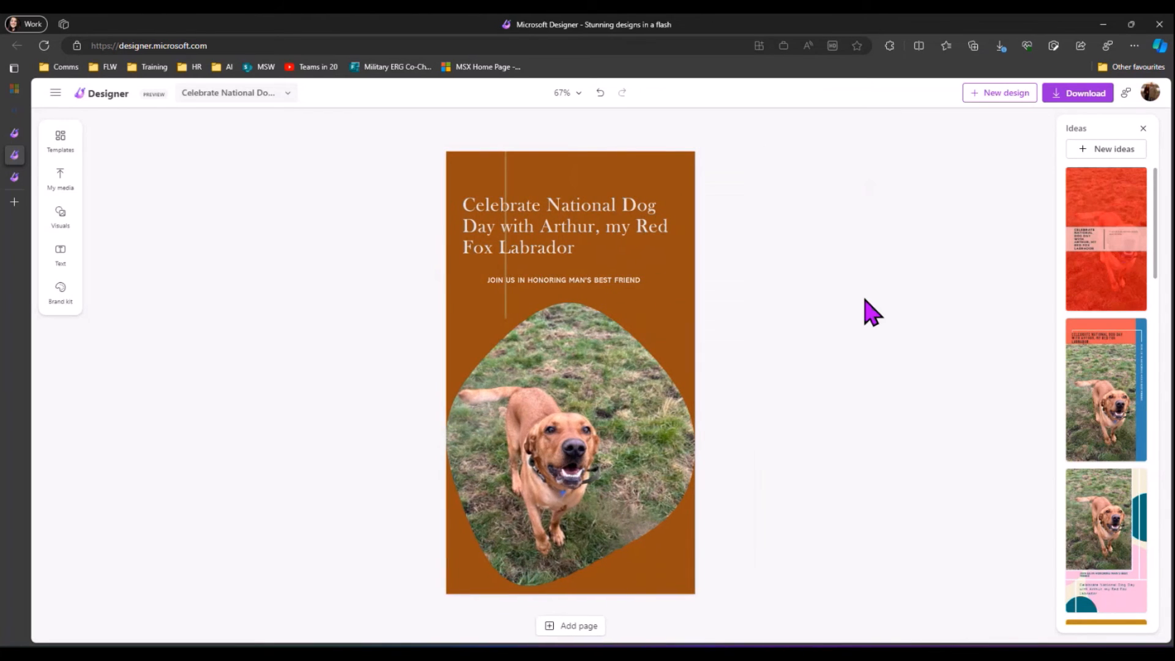
click(504, 174)
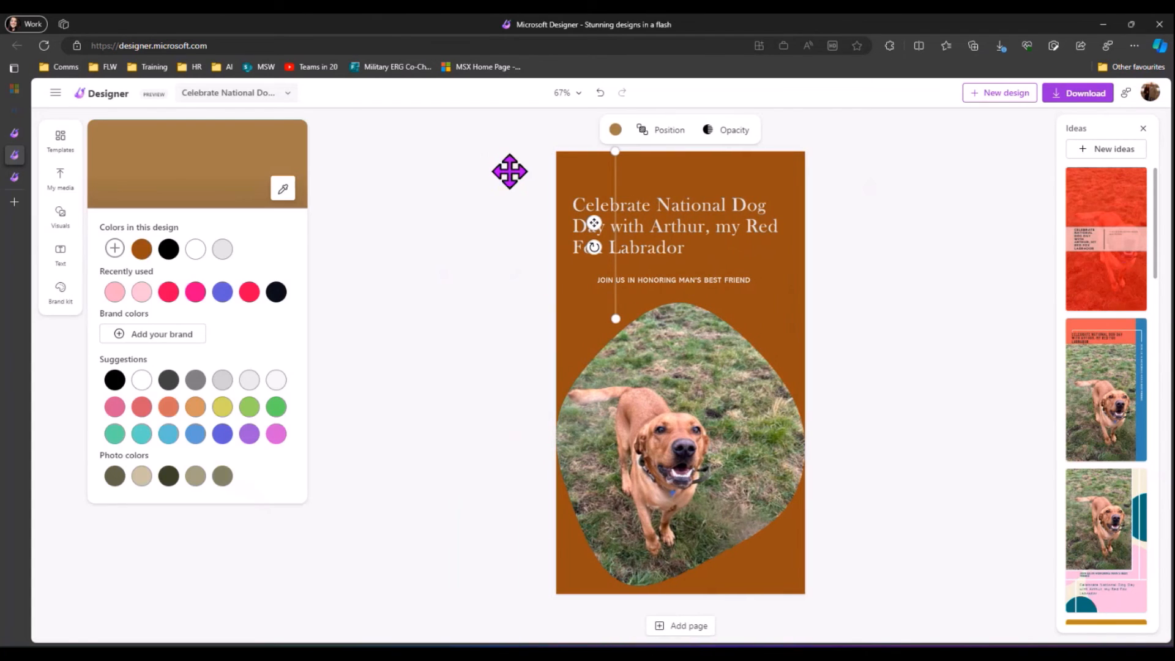
drag(616, 165, 561, 169)
click(903, 244)
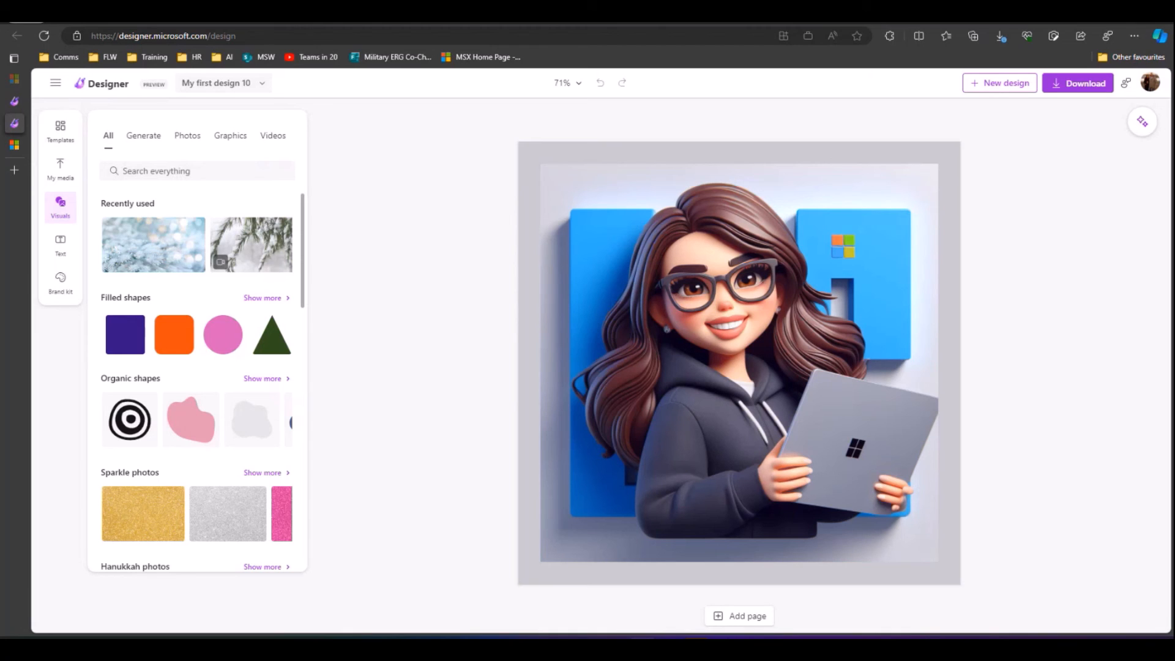
Step: From the projects gallery tab, go to Get started and launch the Image Creator's Generate card
click(55, 102)
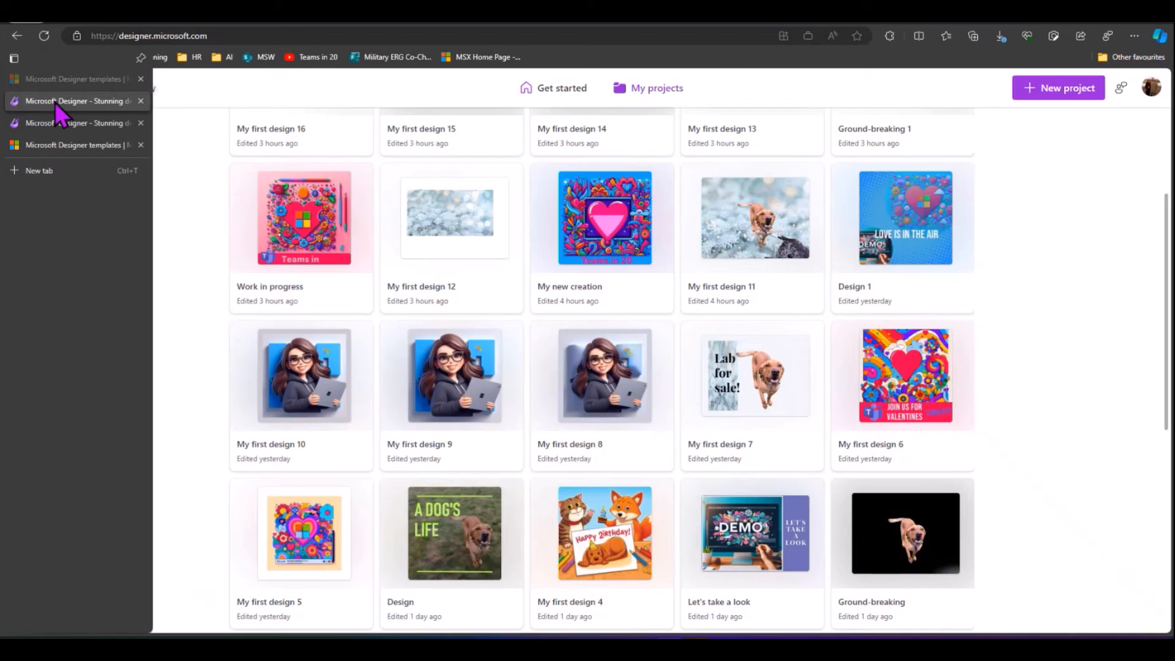
scroll(279, 300, up, 3)
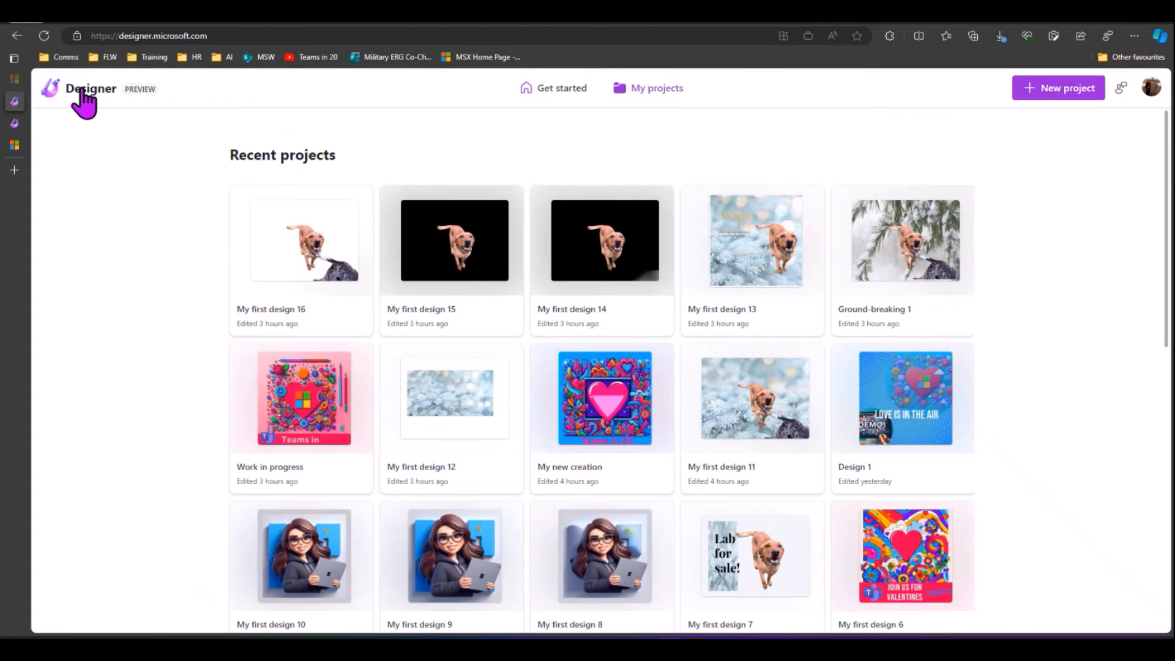
click(558, 92)
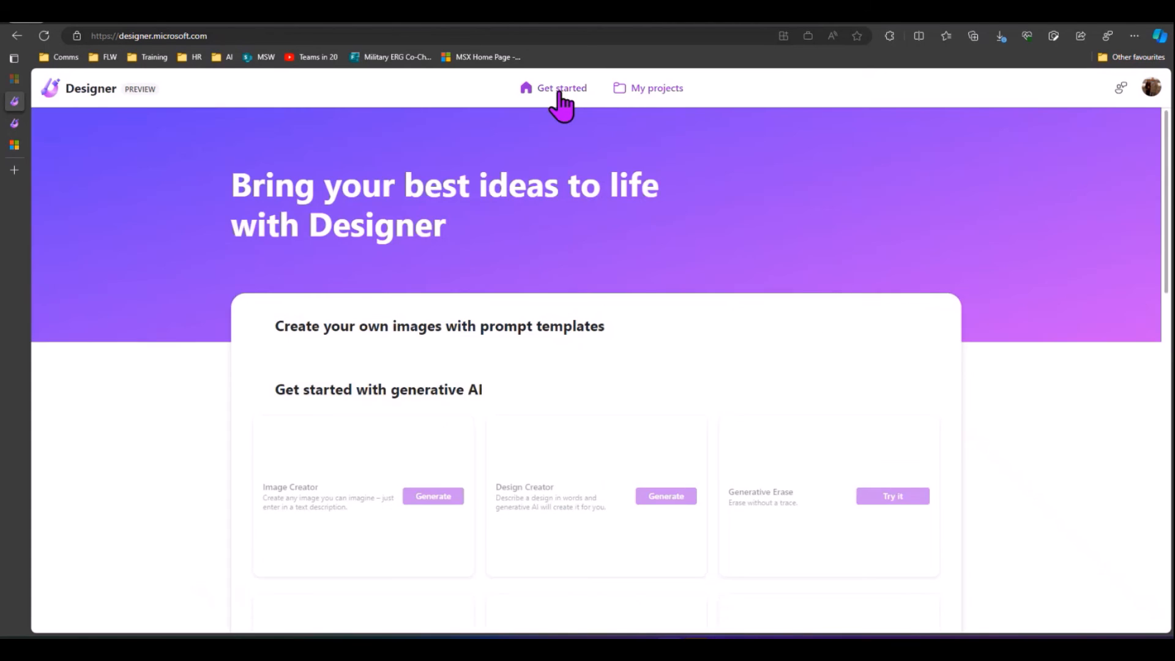
scroll(461, 223, down, 2)
scroll(417, 504, down, 10)
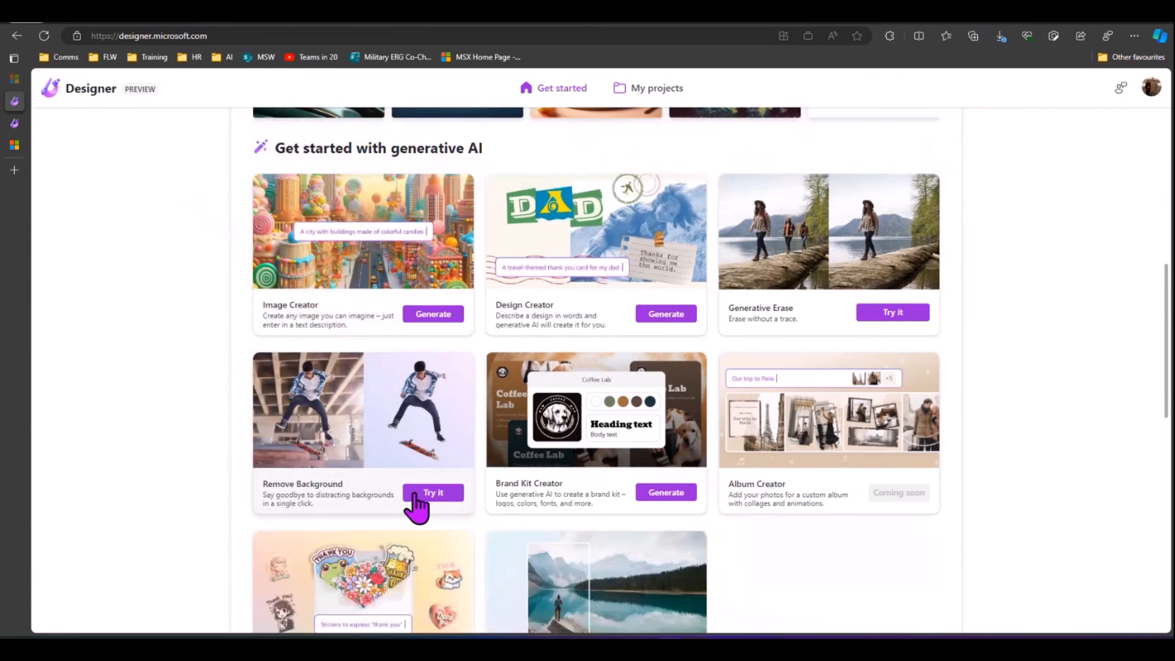
scroll(396, 228, up, 1)
scroll(404, 245, up, 2)
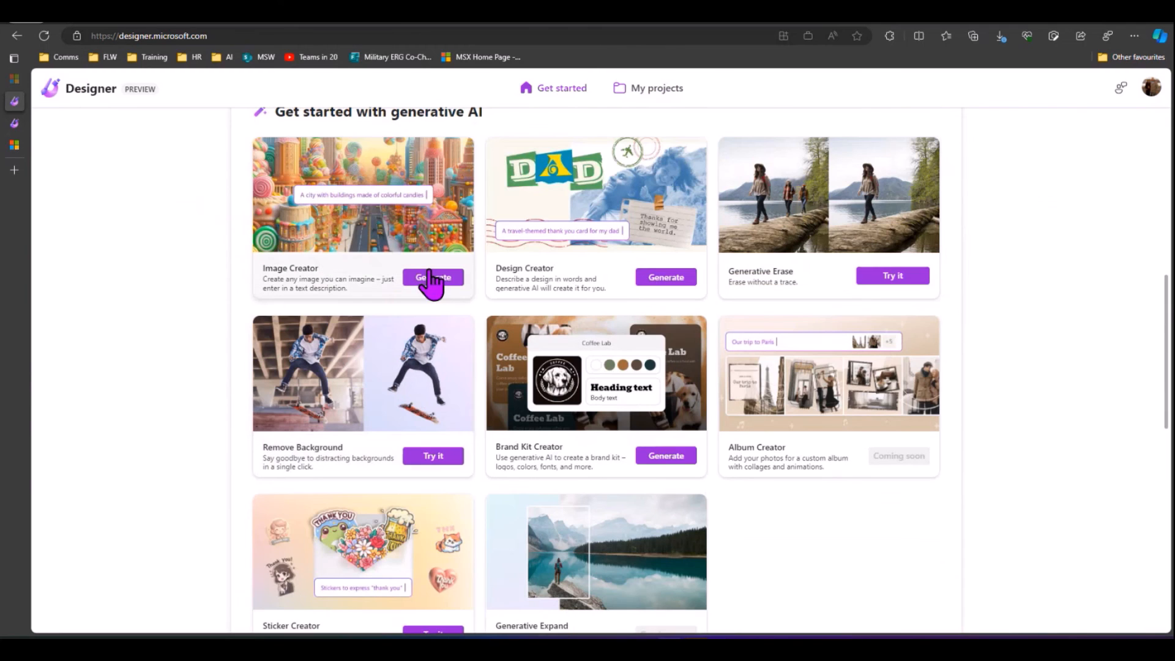
click(430, 283)
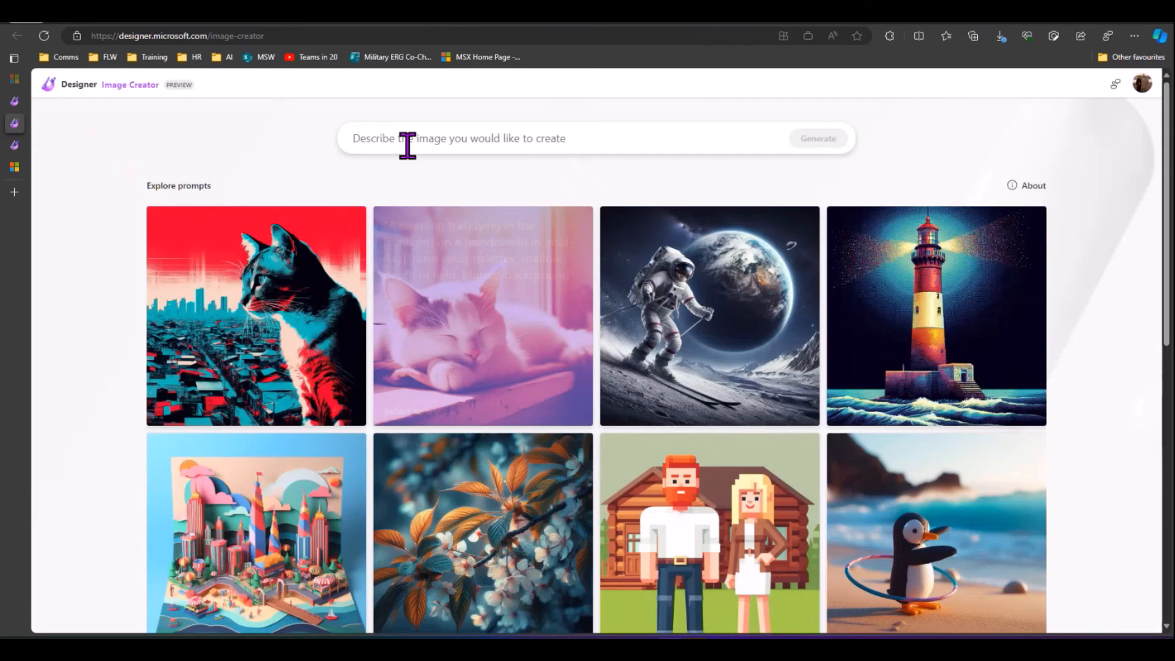
Step: Paste the prepared cartoon avatar prompt, generate images, then regenerate for a new result
click(407, 142)
text(Cartoon women with big smile wearing glasses, navy blue hoodie with a Microsoft badge around her neck, long brown hair and brown eyes, holding a surface laptop, text 3d rendering, typography, illustration, painting, photo poster, 3d render.)
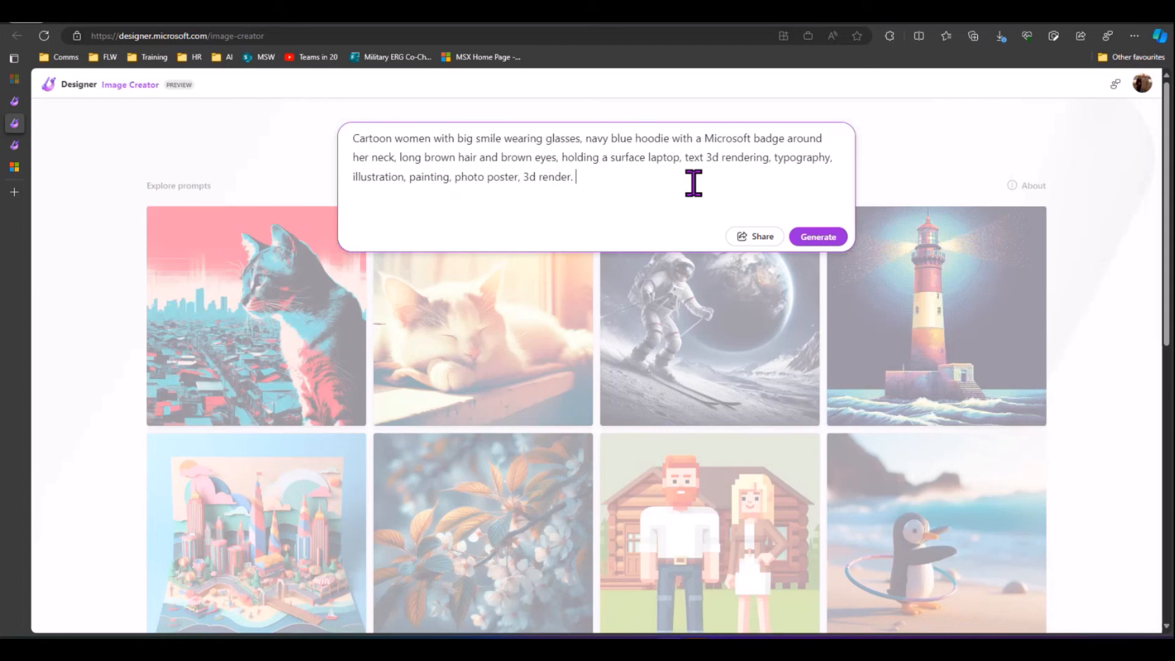
click(832, 242)
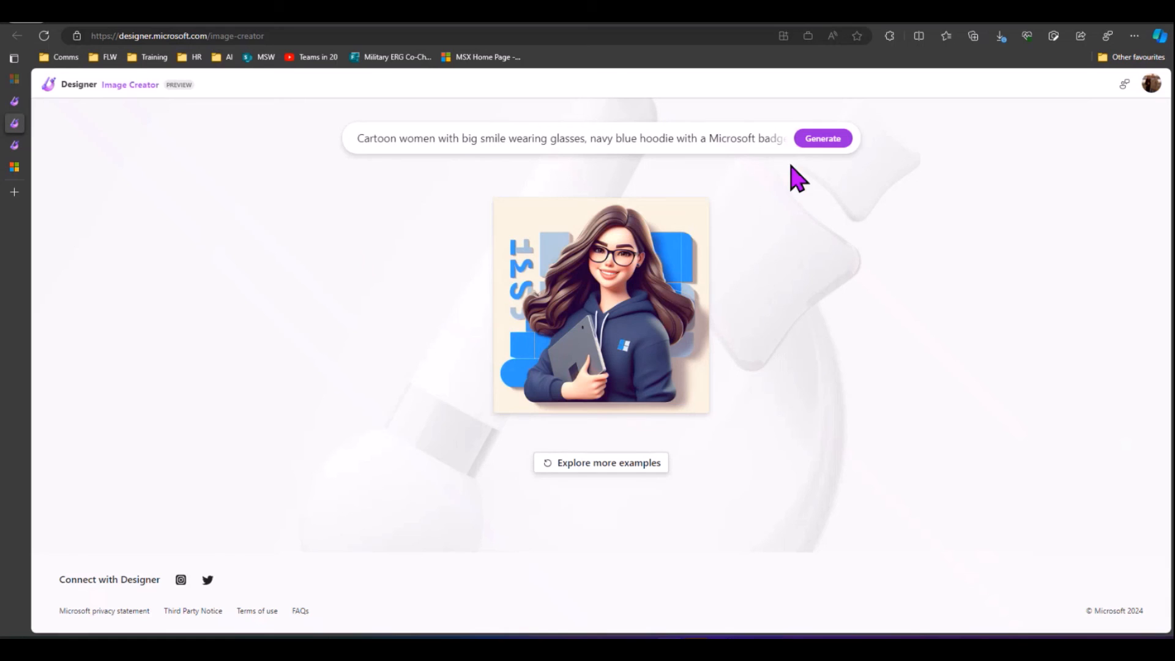
click(825, 139)
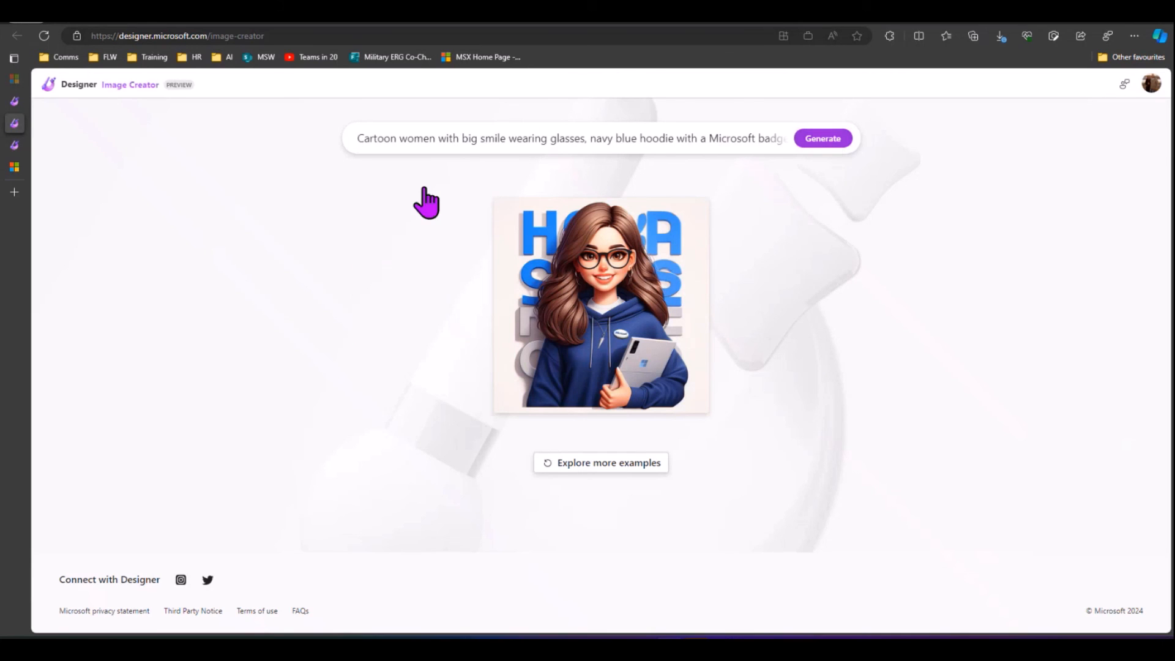
Step: Replace 'Cartoon' with 'Pixar' in the prompt and generate Pixar-style images
double_click(395, 139)
text(Pixar)
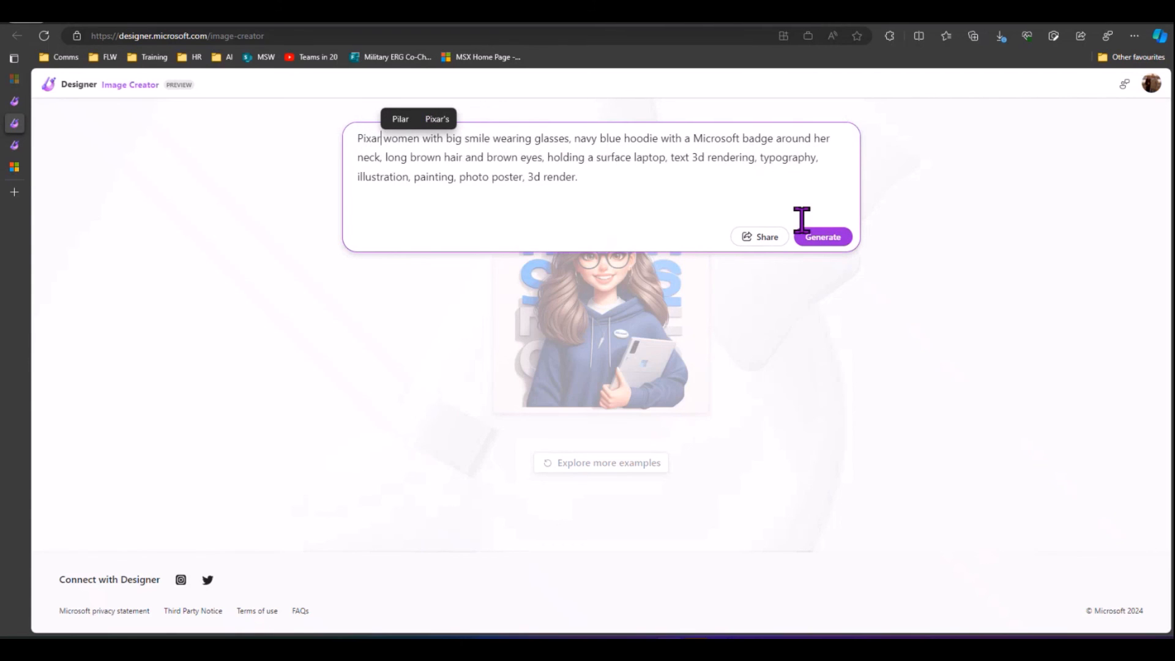
click(818, 237)
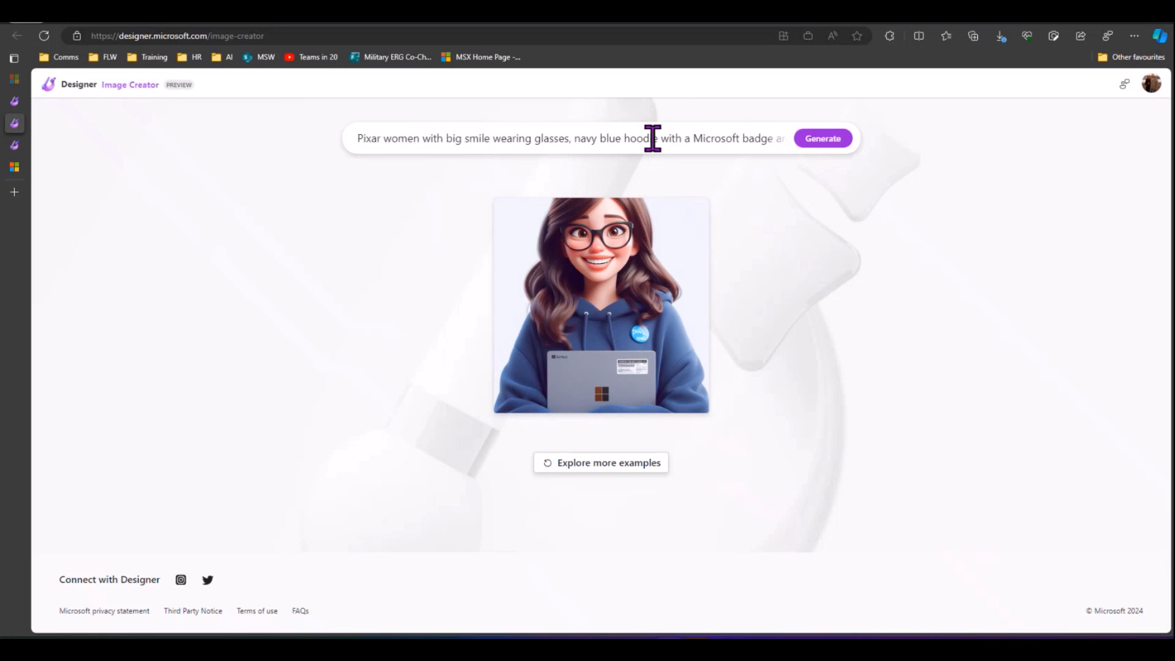
Step: Expand the prompt box and select its text to review the full Pixar prompt
click(527, 142)
drag(527, 141, 763, 147)
click(611, 183)
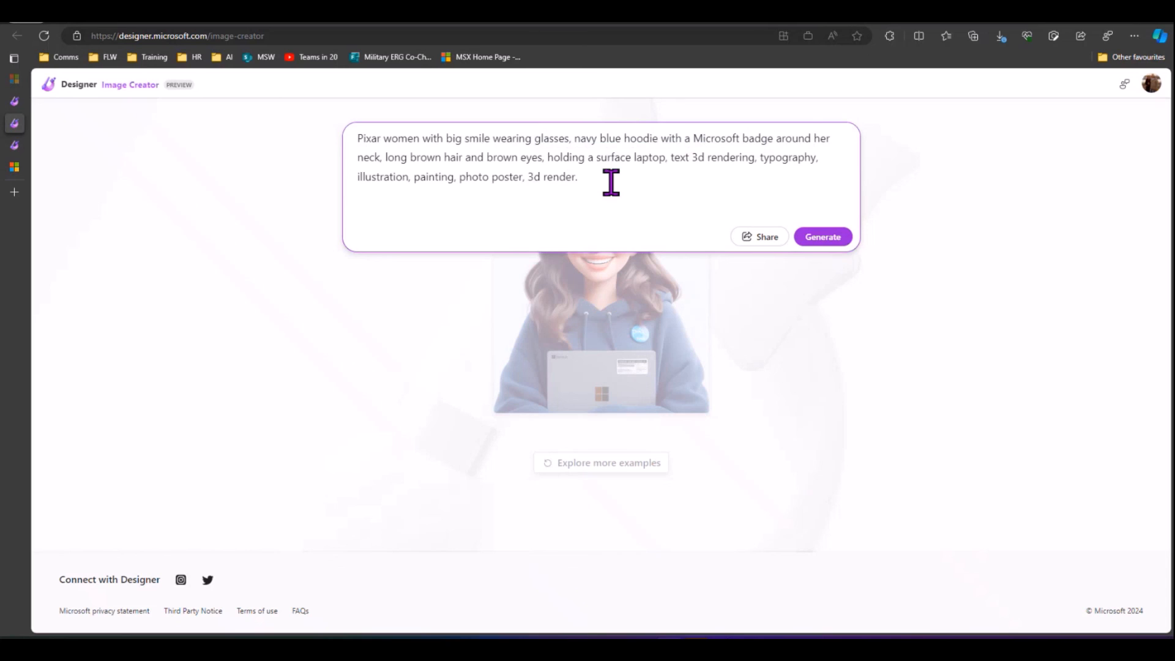
drag(612, 182, 362, 137)
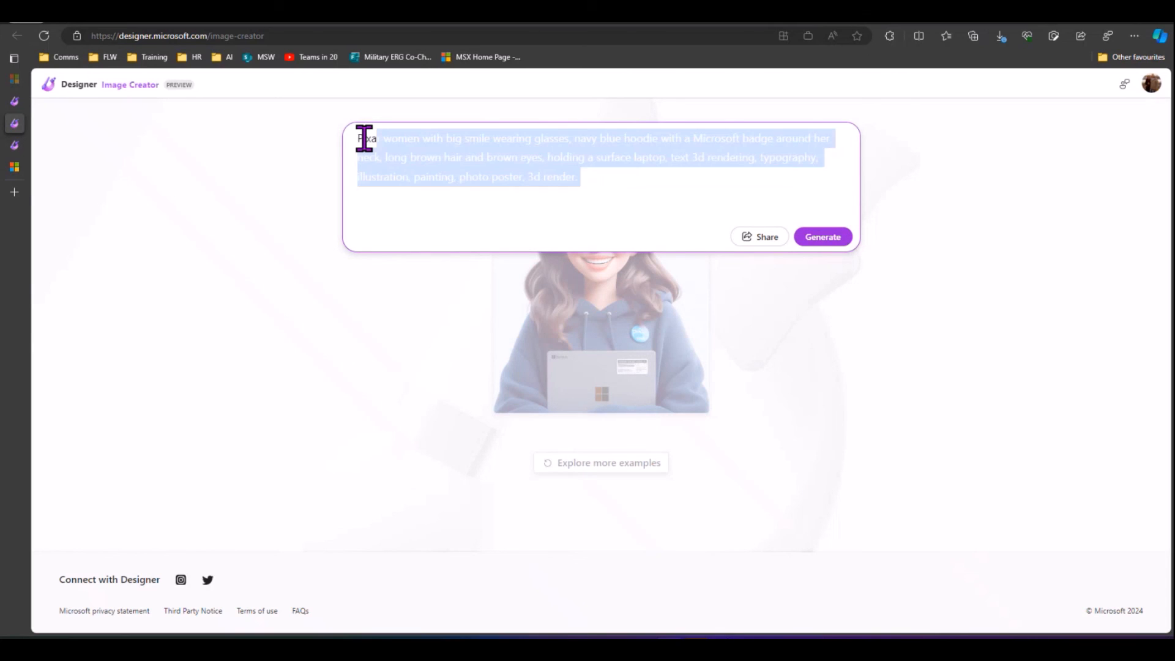
click(584, 183)
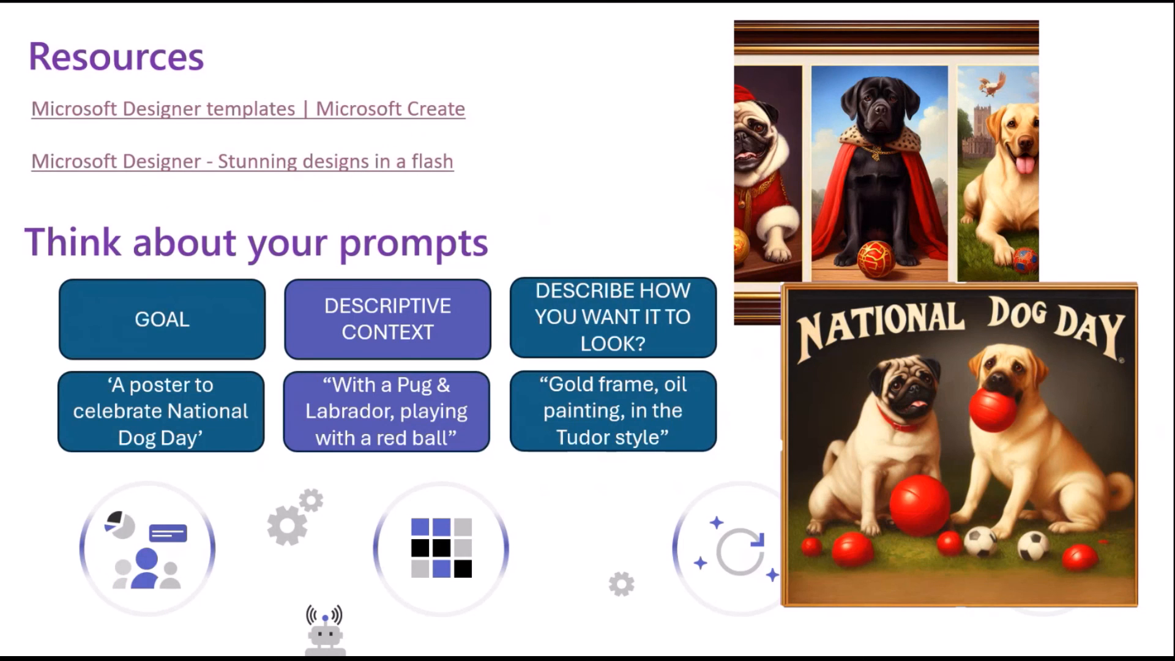
key(alt+Tab)
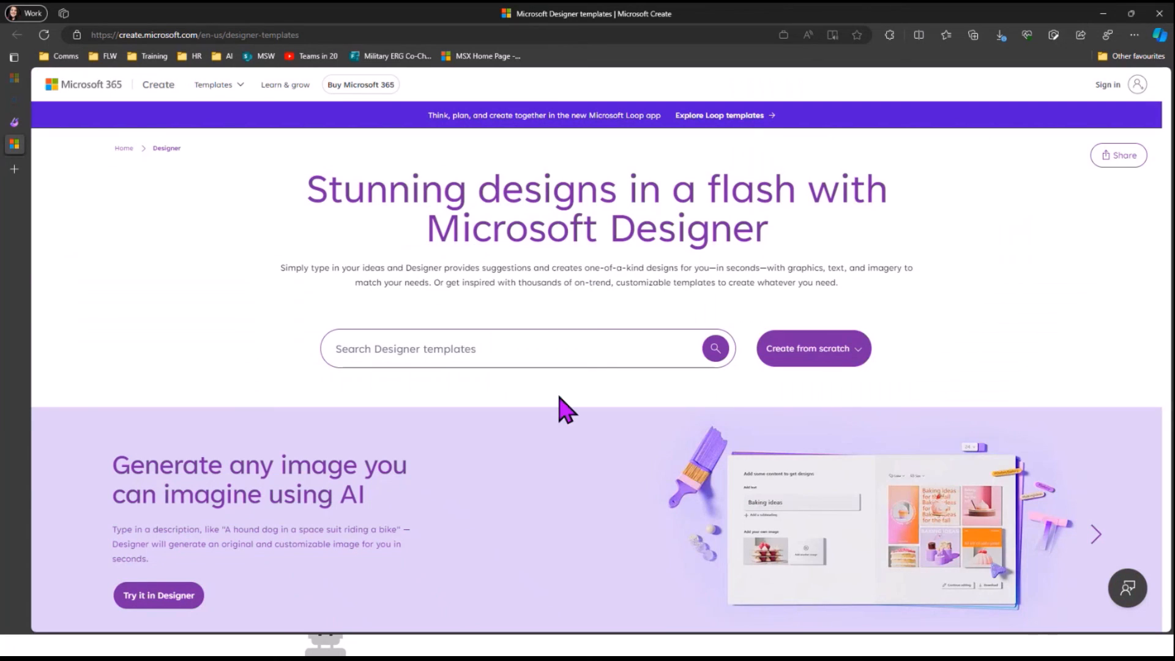
scroll(508, 235, down, 2)
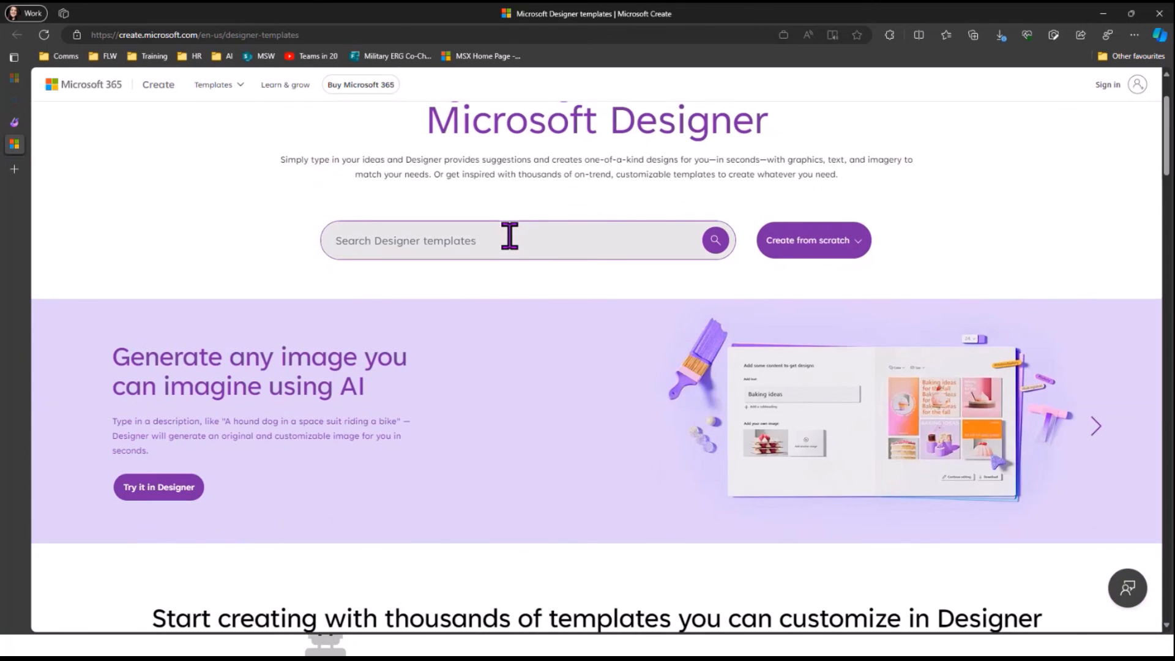
scroll(513, 244, down, 3)
scroll(511, 240, down, 4)
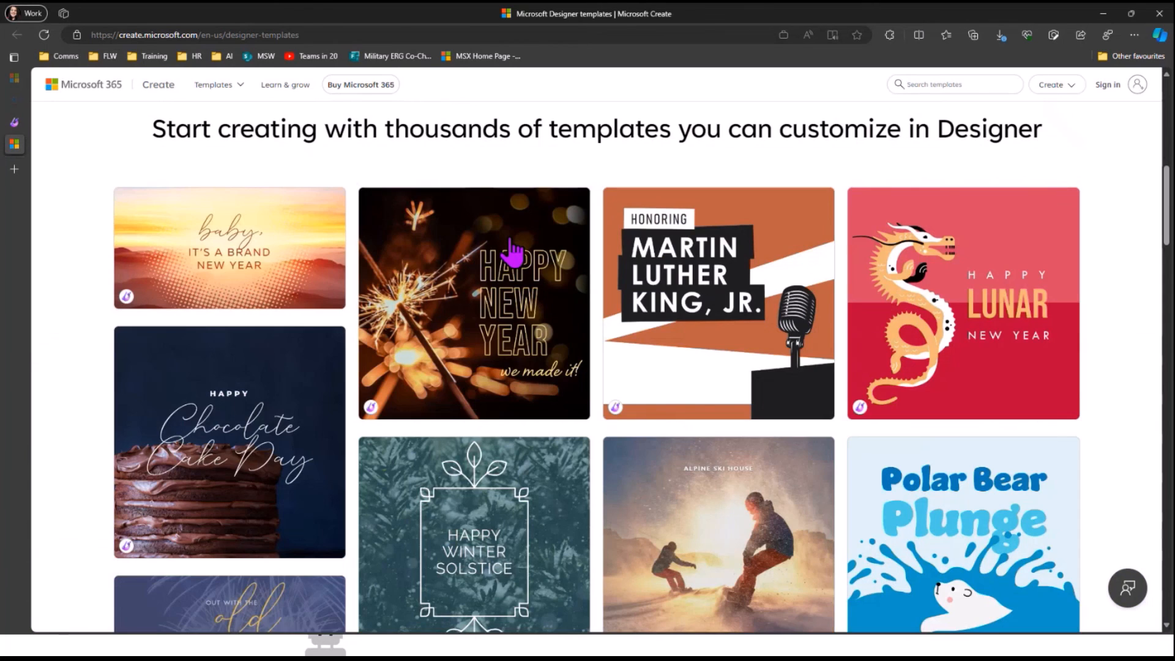
scroll(511, 240, down, 3)
scroll(513, 248, down, 15)
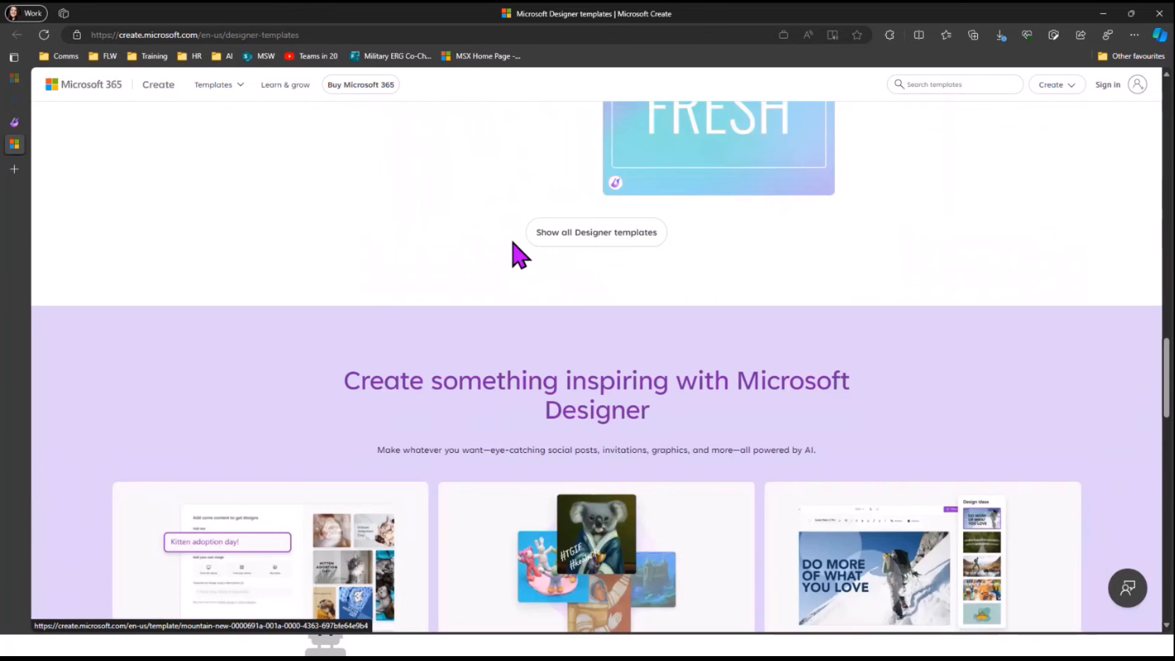
scroll(514, 244, down, 10)
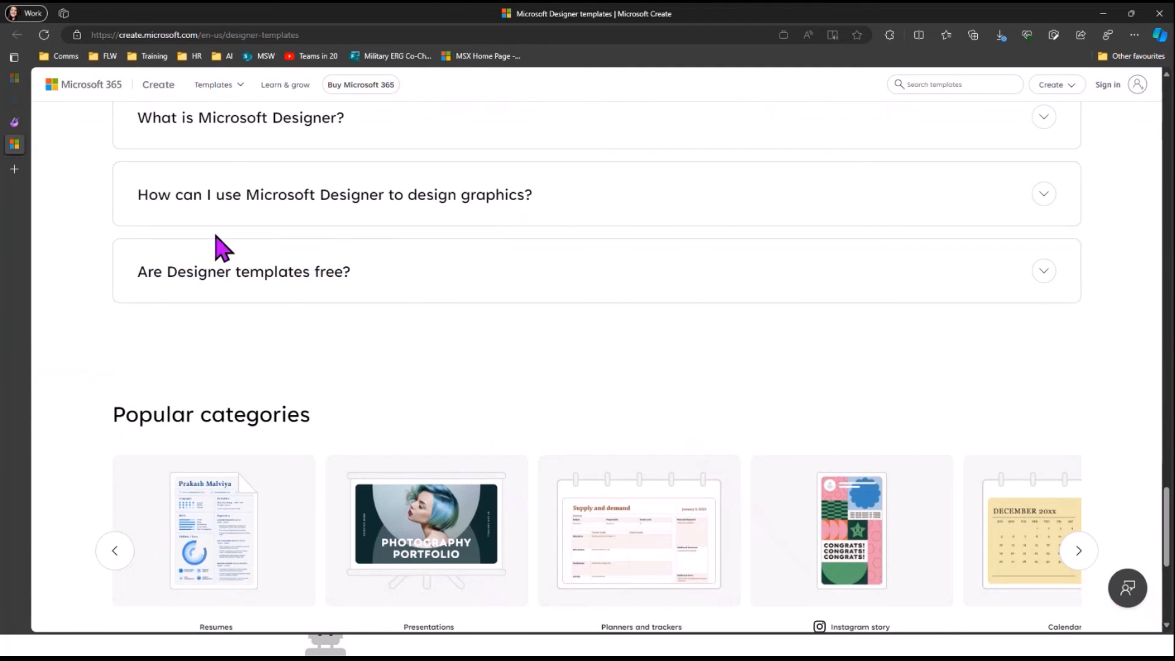
click(434, 283)
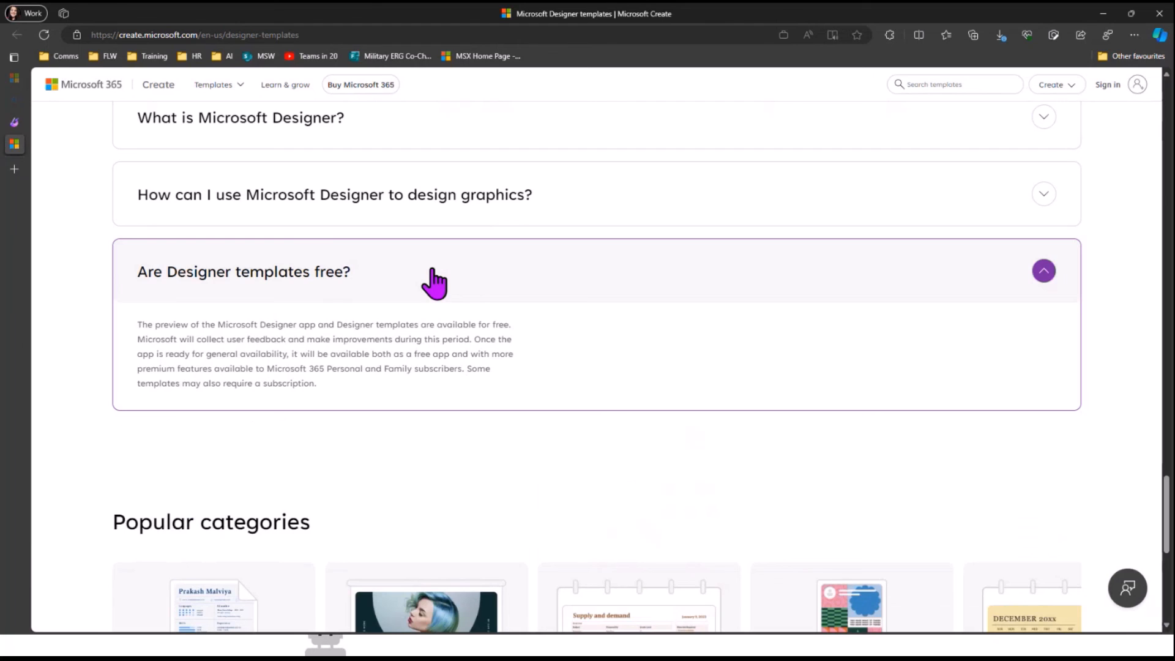
scroll(434, 283, down, 1)
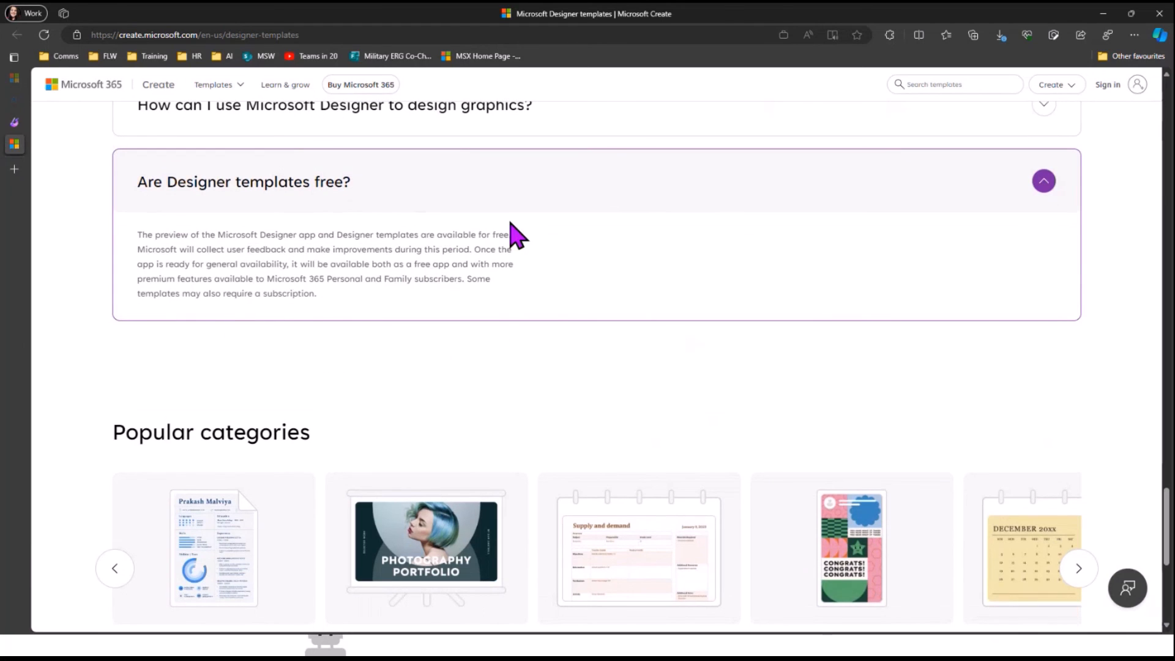
scroll(511, 257, down, 5)
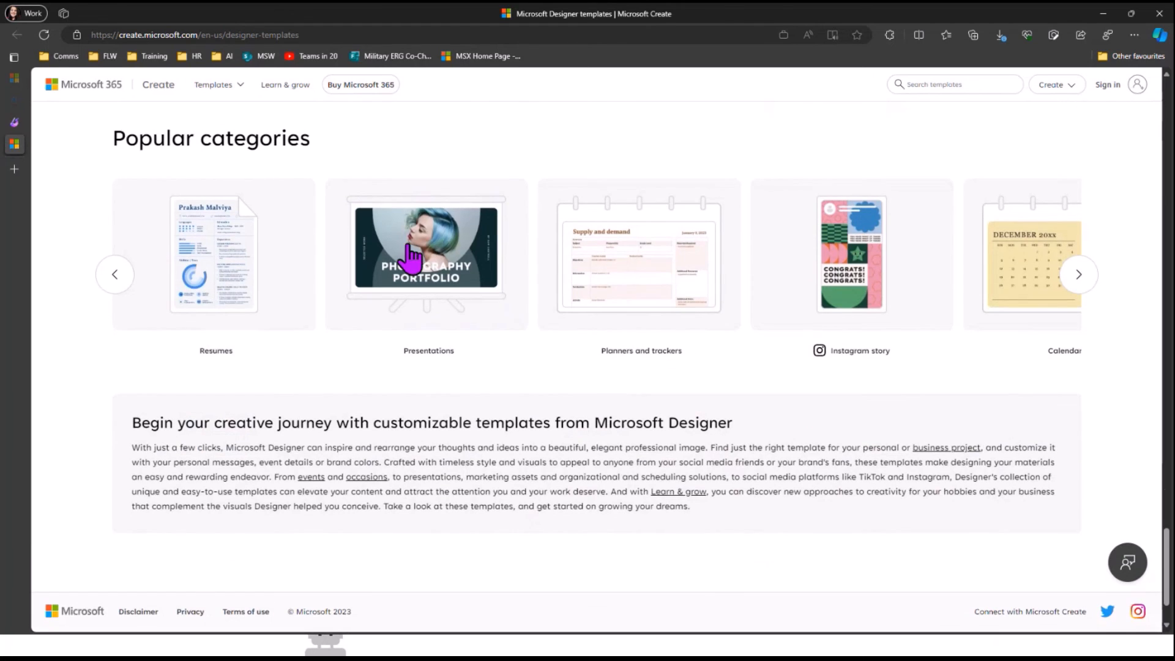
scroll(504, 231, down, 1)
scroll(305, 281, up, 1)
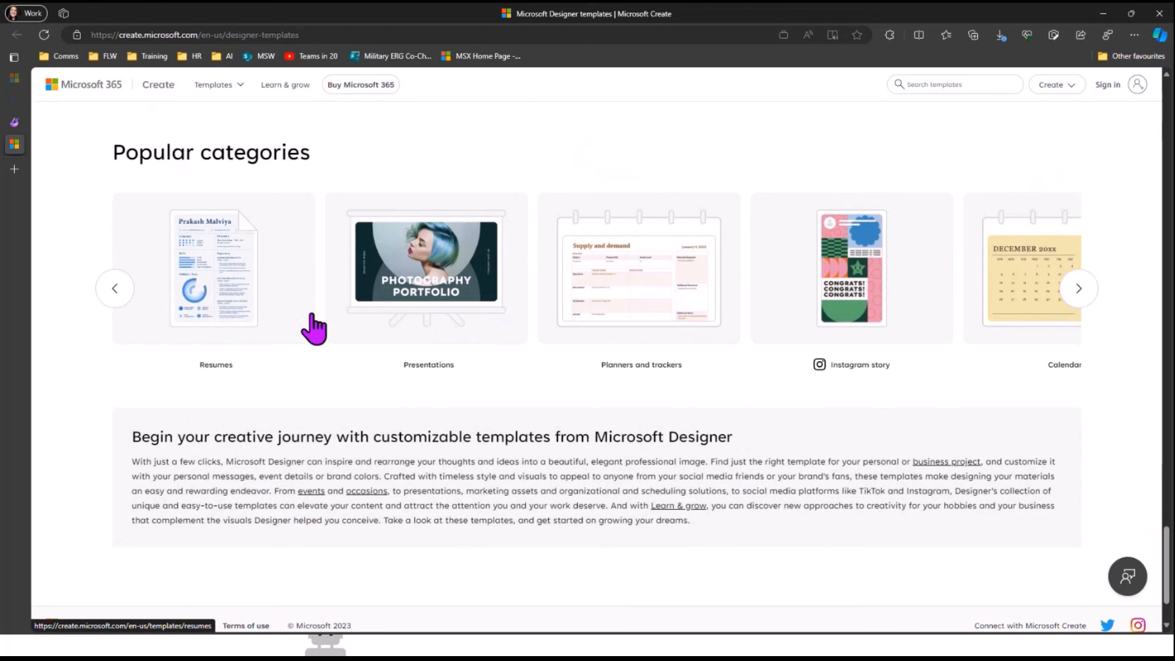
click(1094, 294)
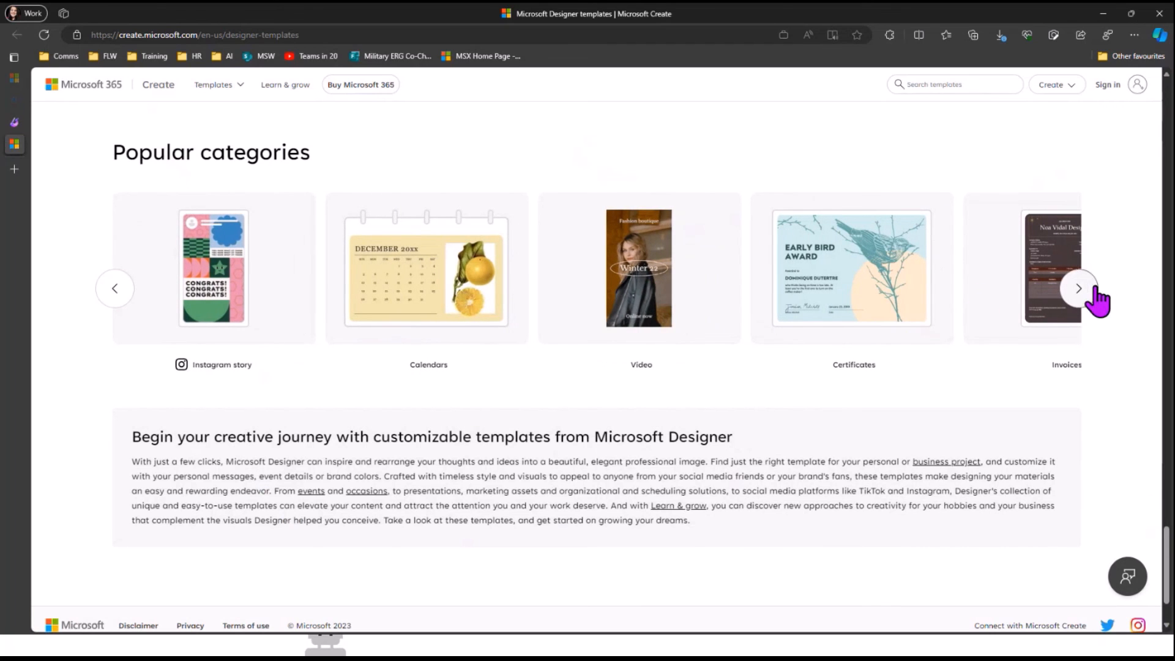
click(1095, 300)
scroll(399, 355, down, 2)
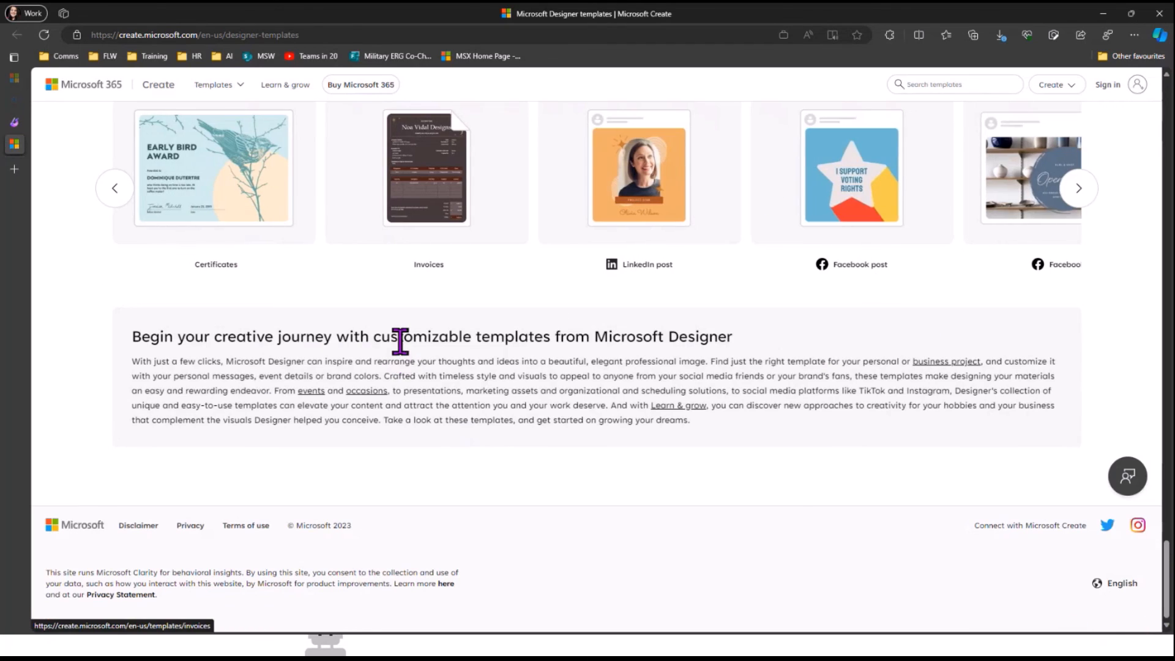
scroll(400, 341, up, 20)
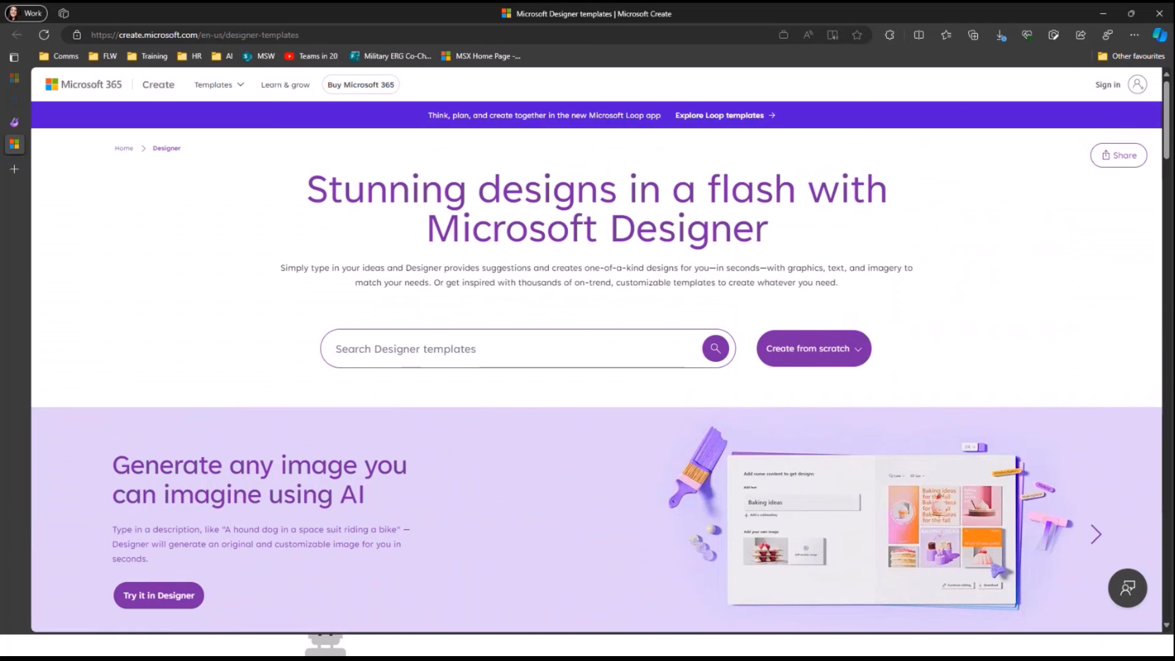
key(alt+Tab)
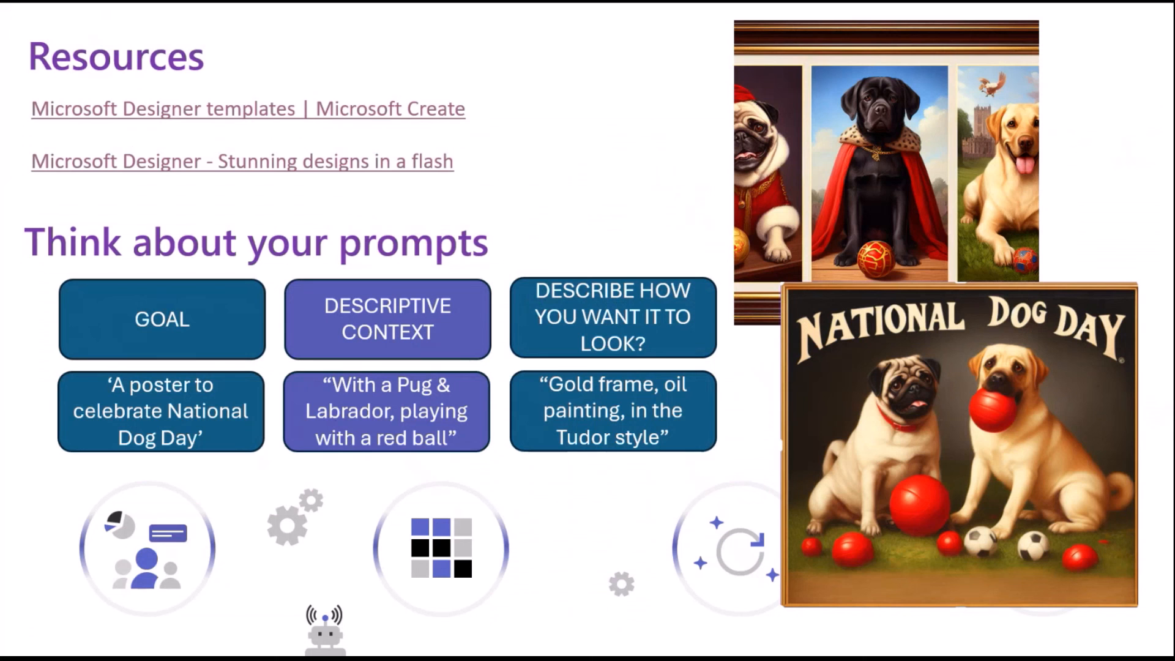